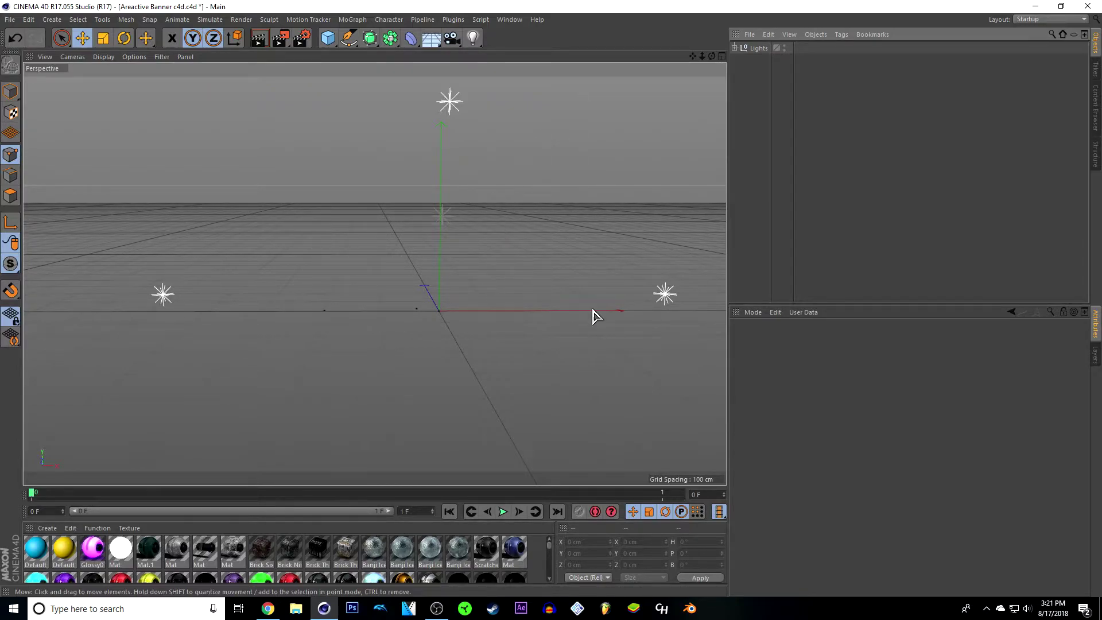
# - Add a MoText object reading "NAME" in the PRIMETIME font with a depth of 60 cm
pyautogui.click(352, 19)
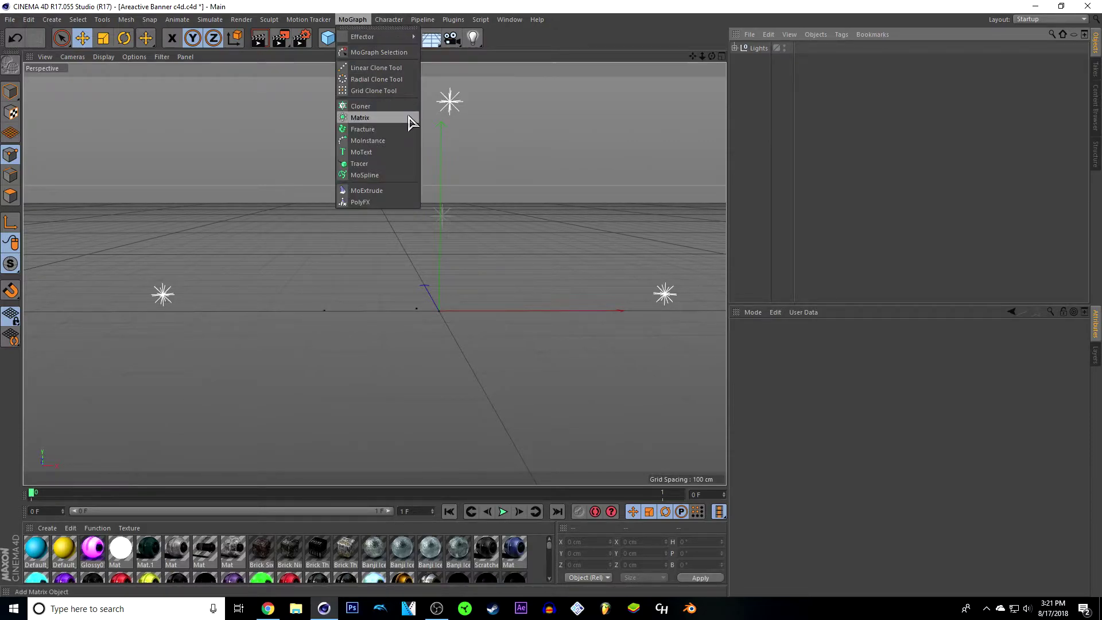
pyautogui.click(355, 162)
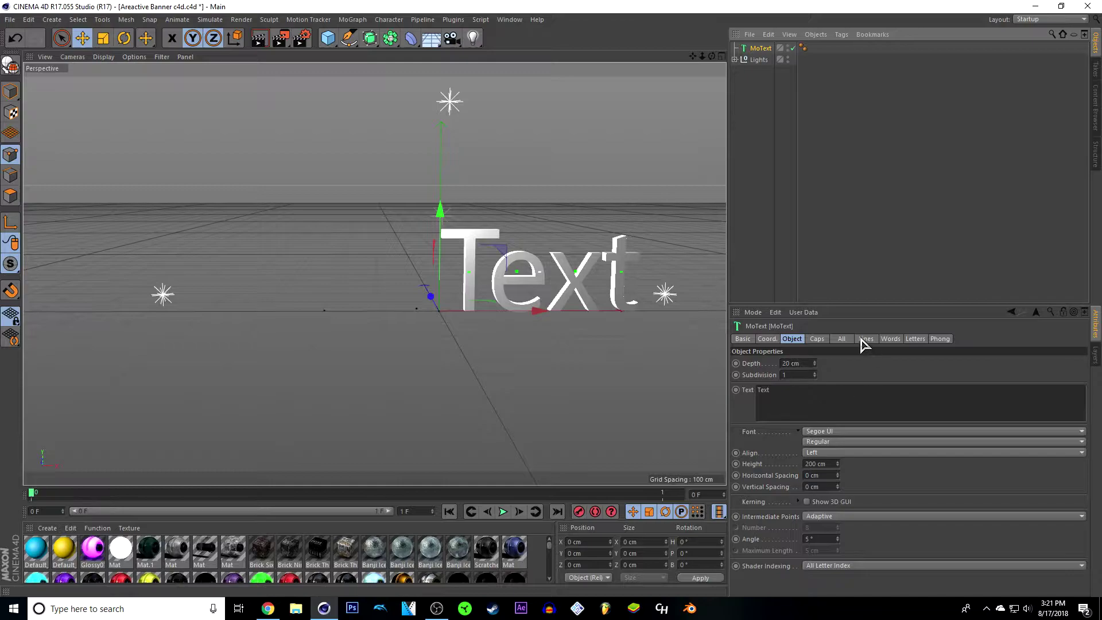
pyautogui.doubleClick(771, 391)
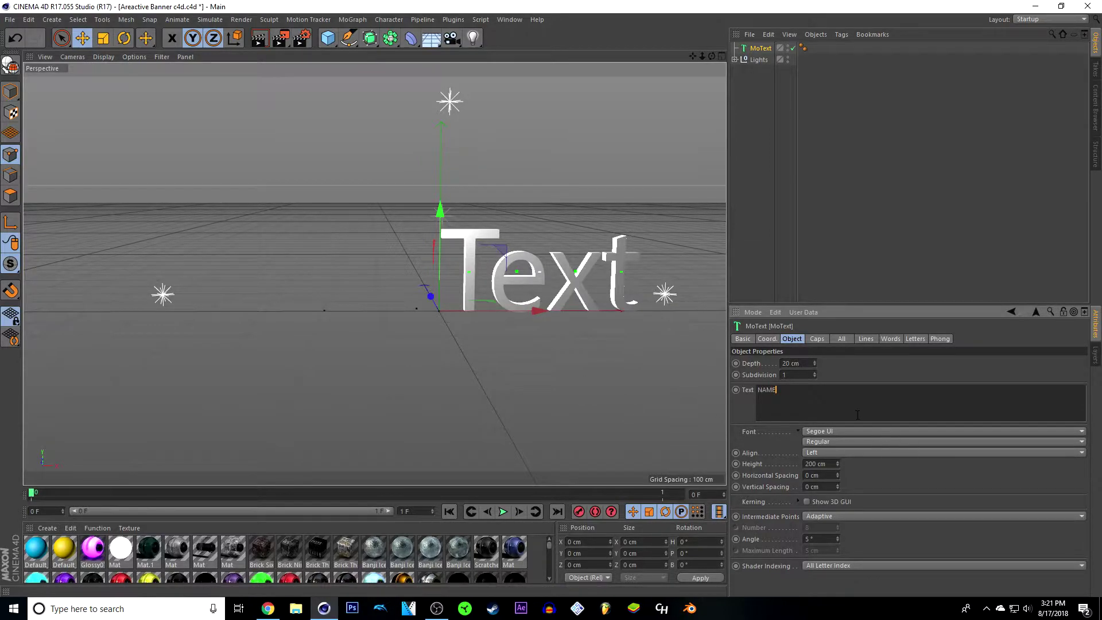
pyautogui.click(844, 368)
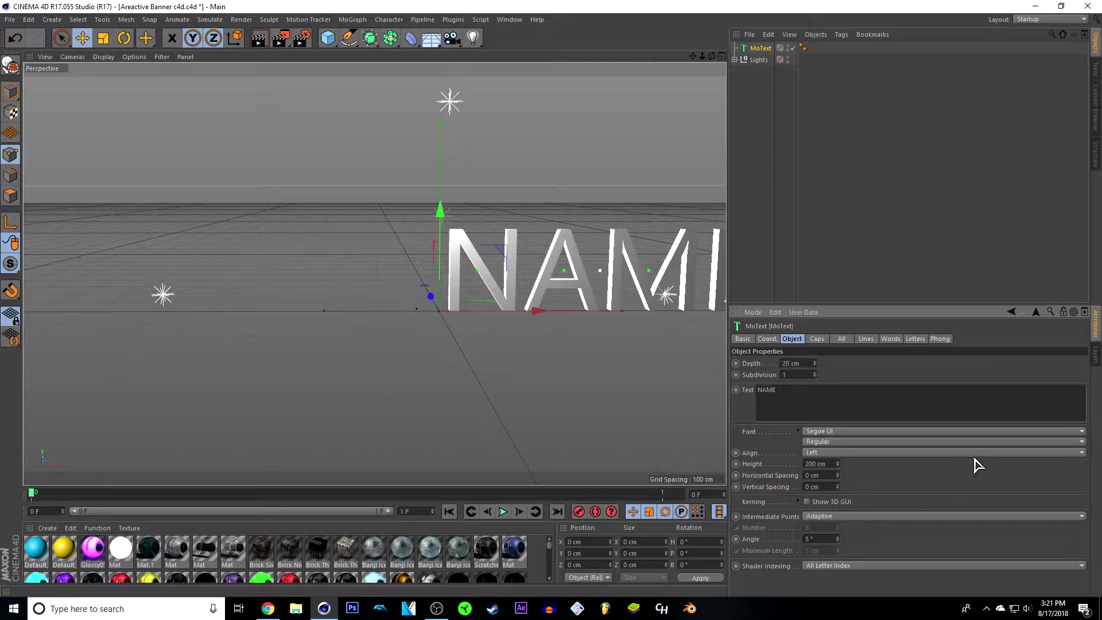
pyautogui.click(820, 432)
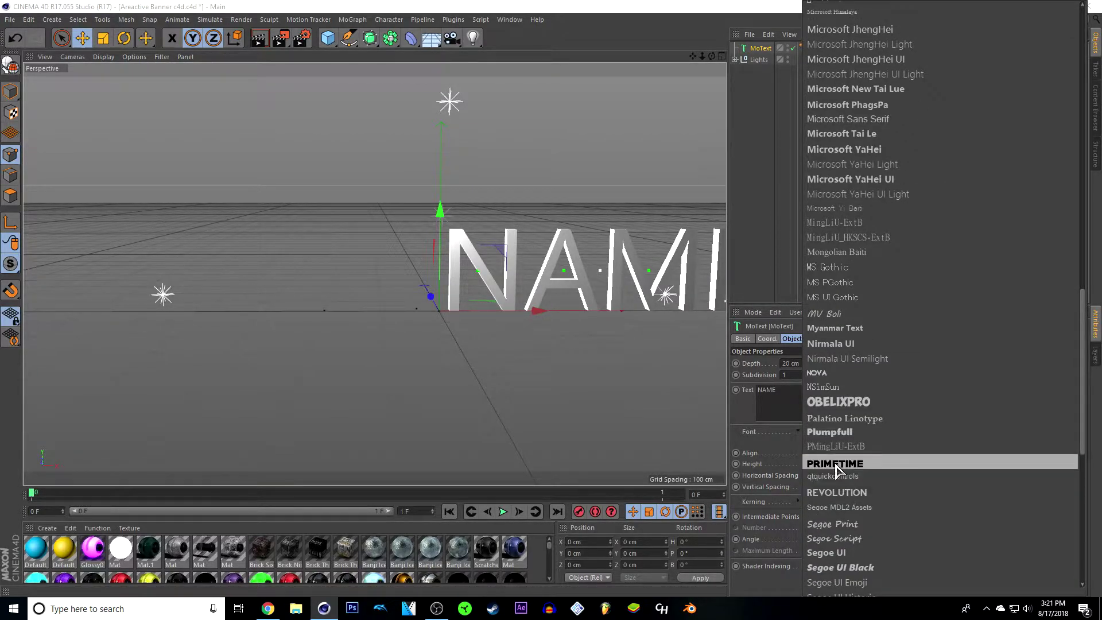
pyautogui.click(838, 464)
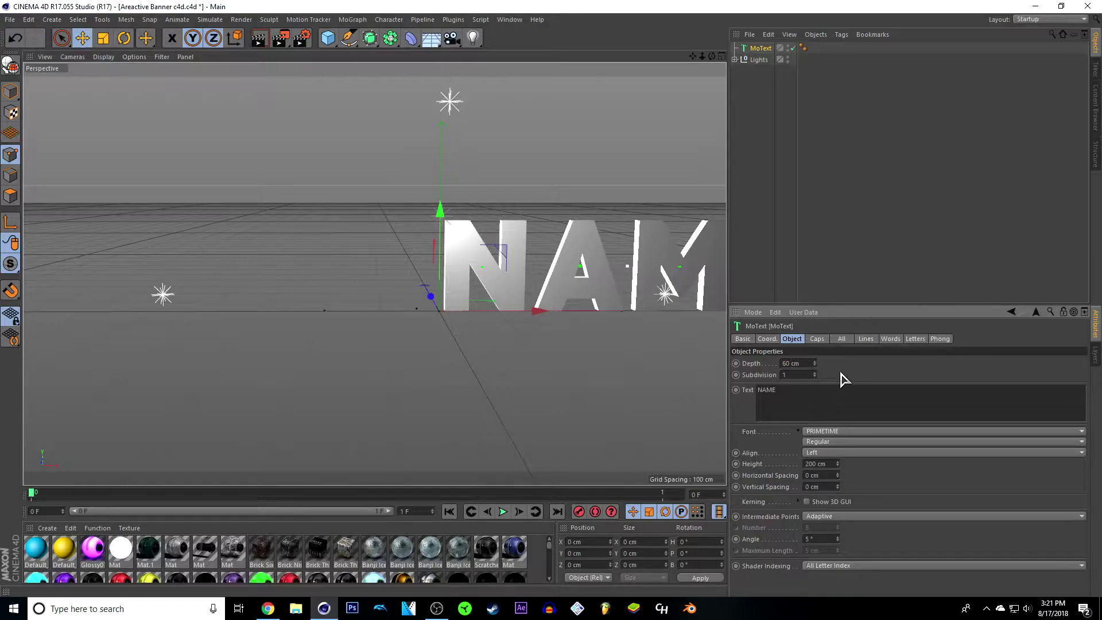
# - Set the text's start and end caps to Fillet Cap, each with a radius of 1 cm
pyautogui.click(818, 343)
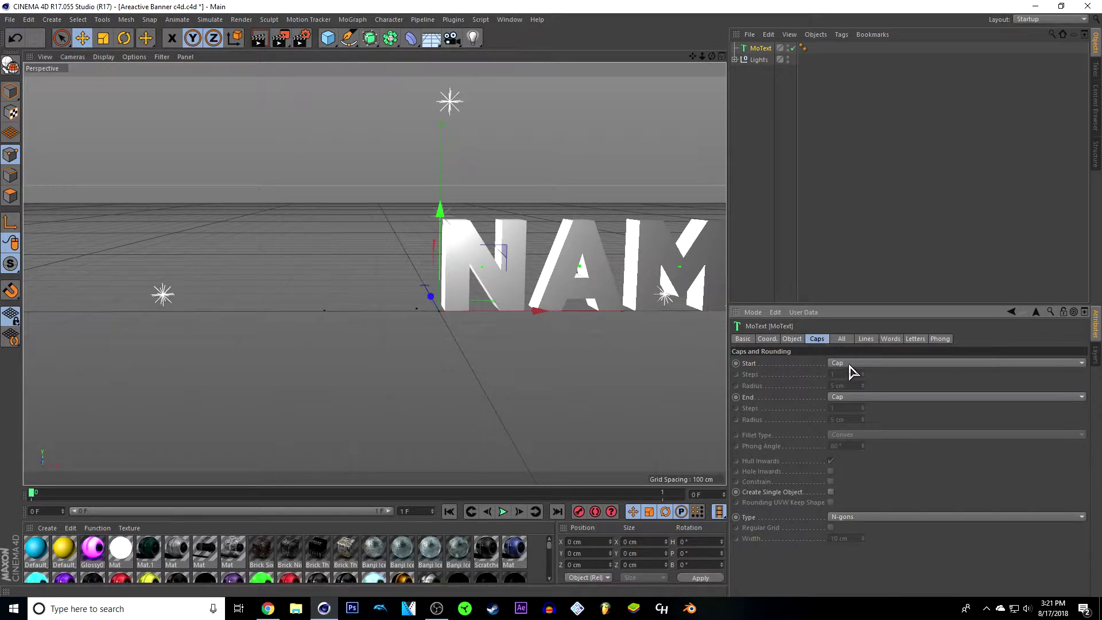
pyautogui.click(850, 365)
pyautogui.click(859, 410)
pyautogui.click(854, 399)
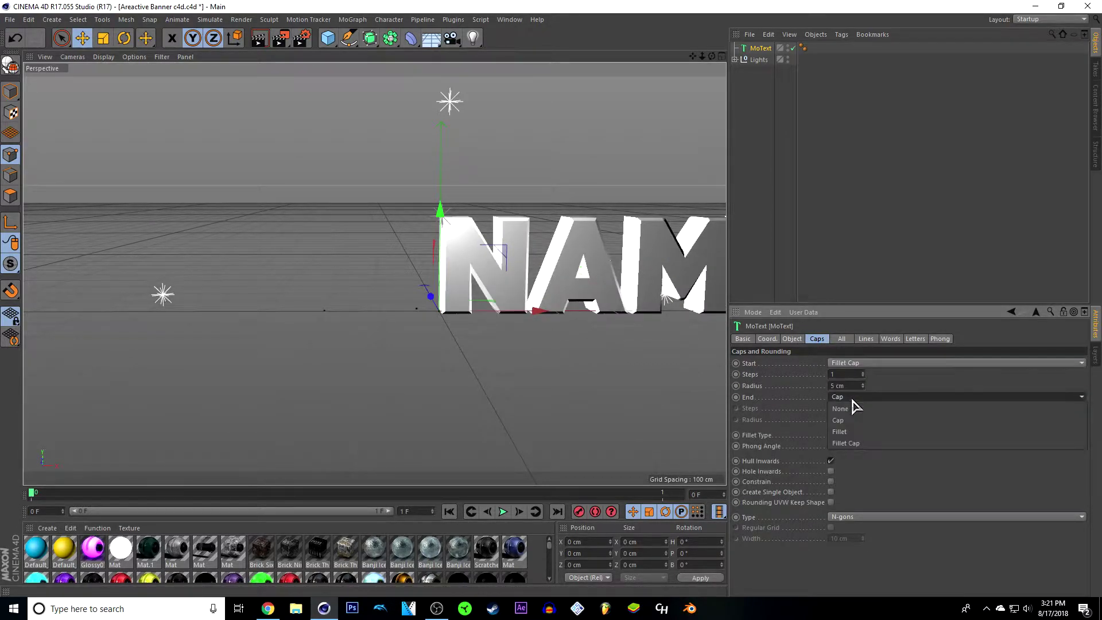
pyautogui.click(856, 445)
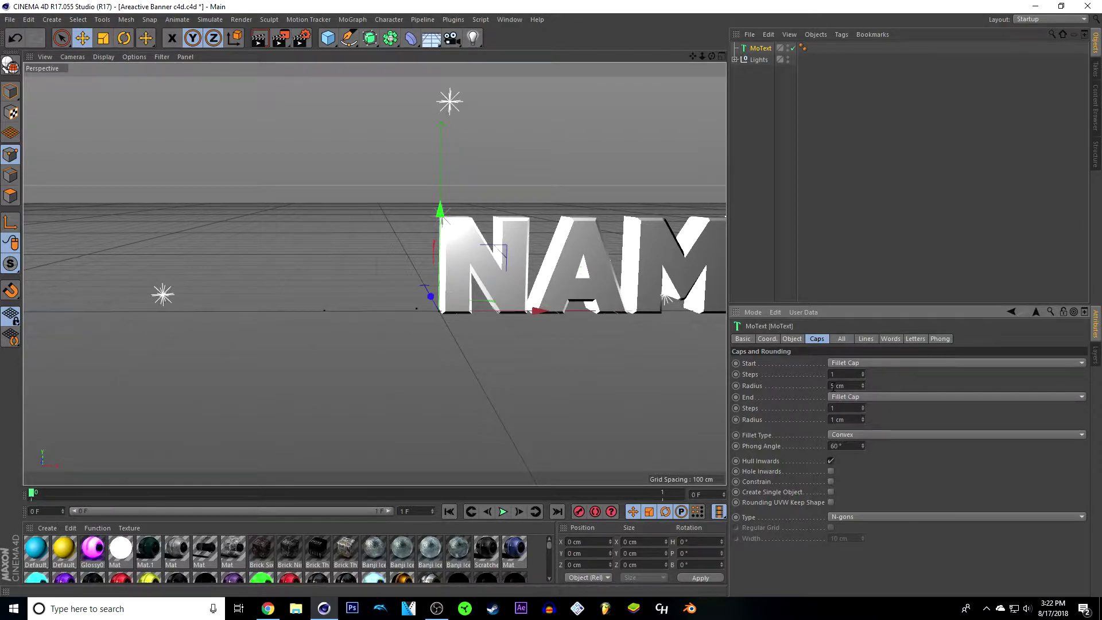
pyautogui.click(836, 385)
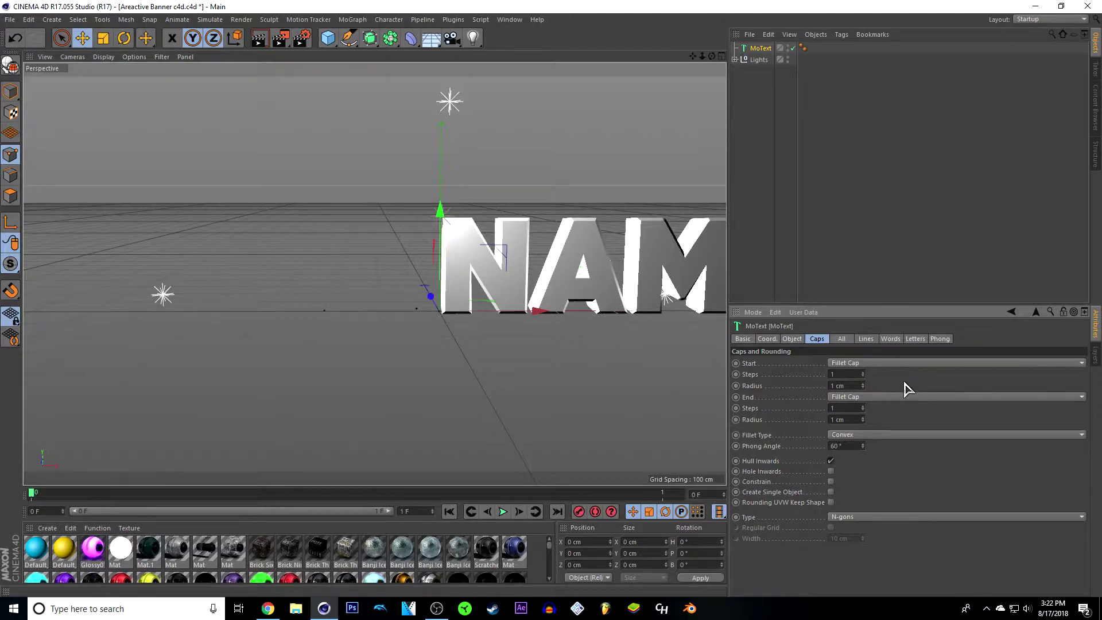
pyautogui.press('Return')
# - Move the text in the negative X direction until it is roughly centred on the world origin, and deselect it
pyautogui.scroll(-1, 270, 324)
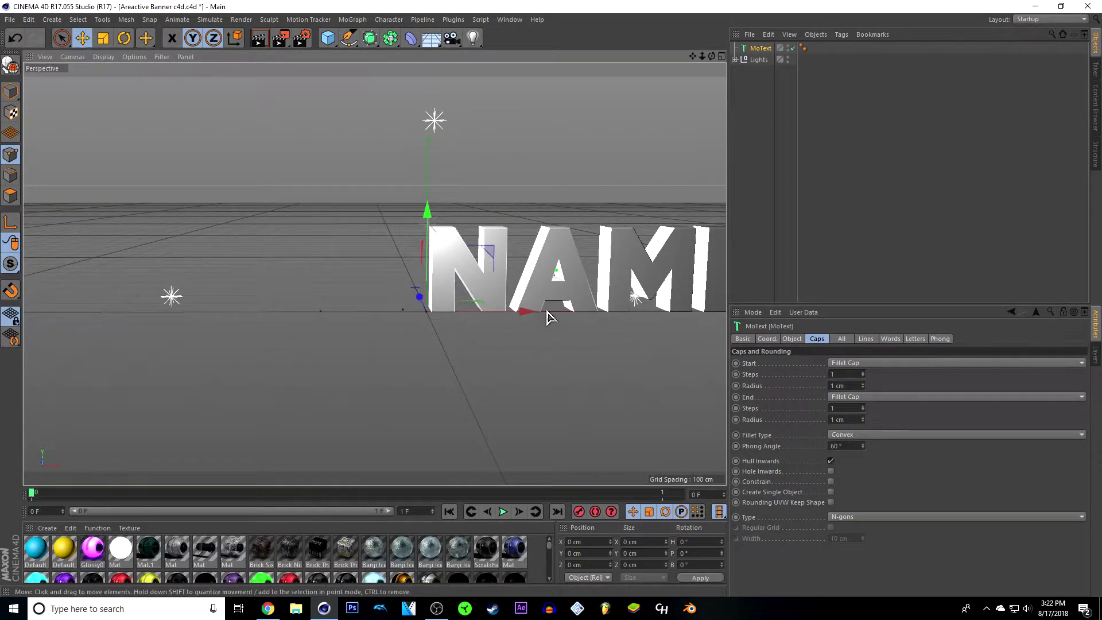
pyautogui.moveTo(527, 316); pyautogui.dragTo(345, 307)
pyautogui.scroll(1, 402, 331)
pyautogui.scroll(-1, 401, 344)
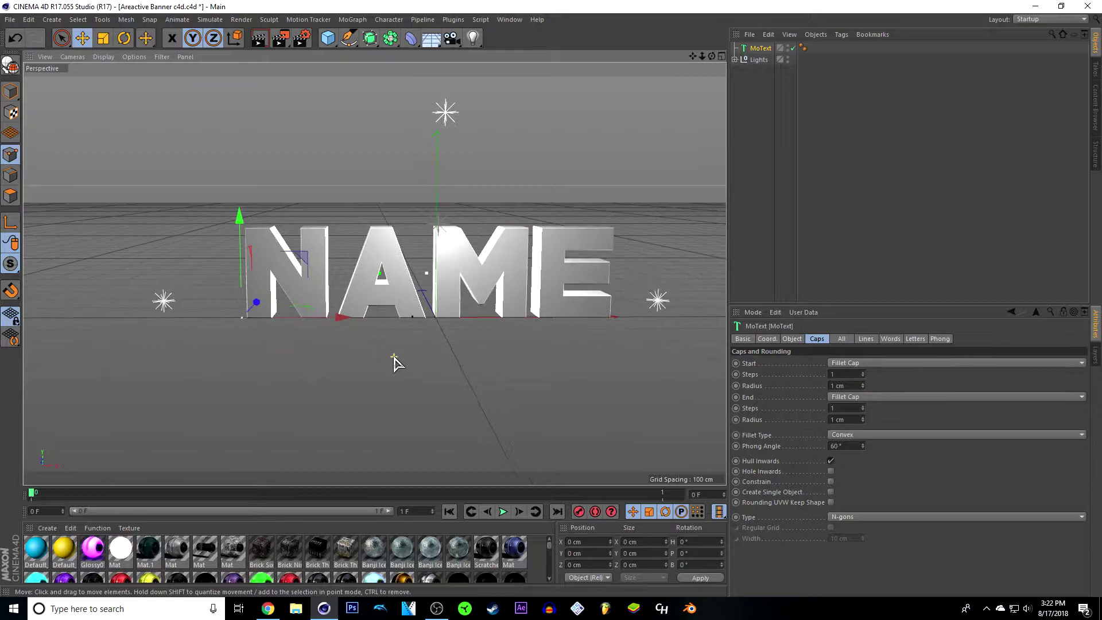
pyautogui.click(769, 149)
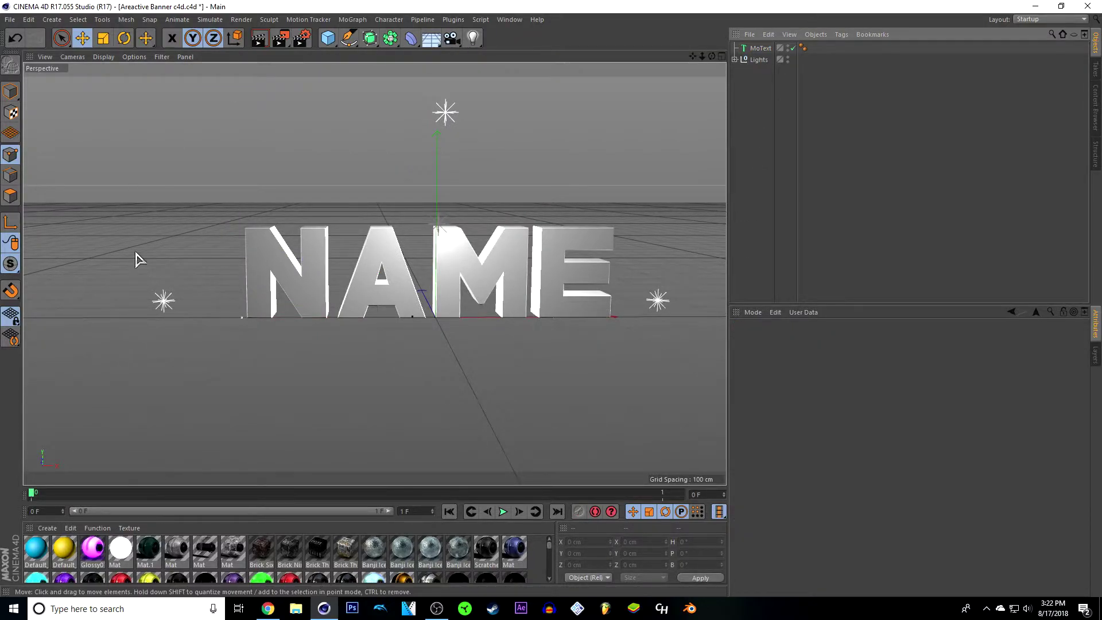
# - Duplicate the MoText object and add an Atom Array object to the scene
pyautogui.click(758, 50)
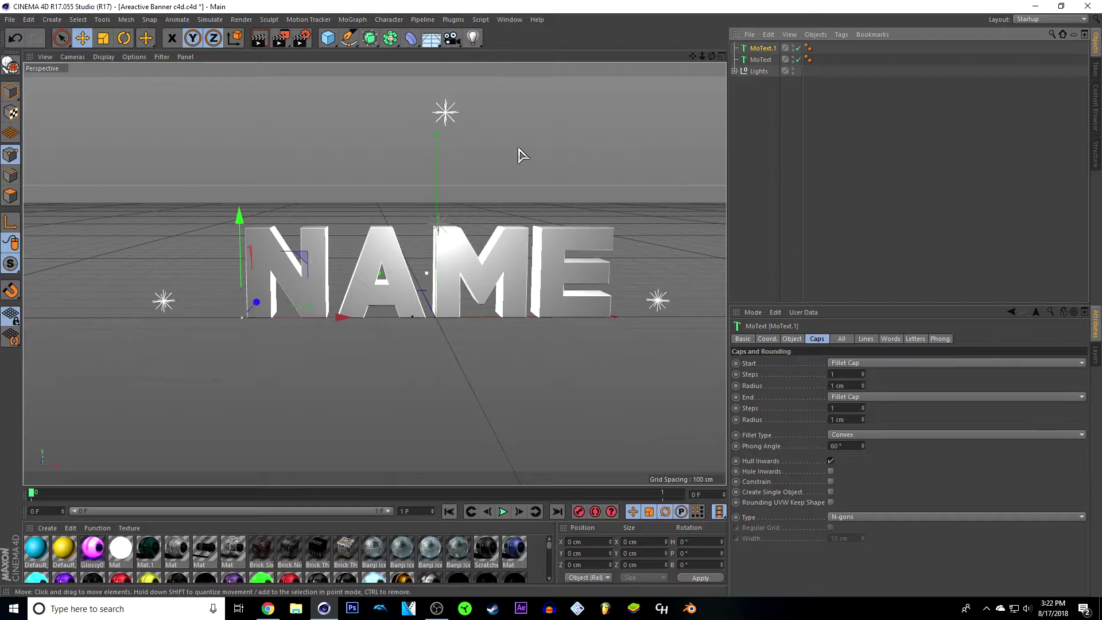
pyautogui.click(391, 38)
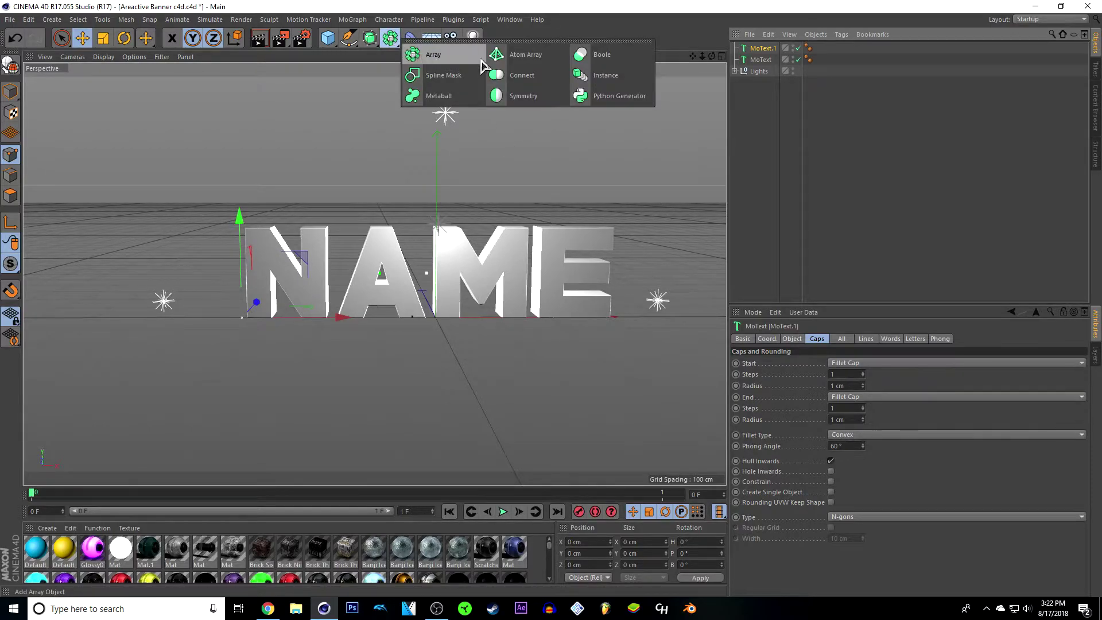
pyautogui.click(511, 58)
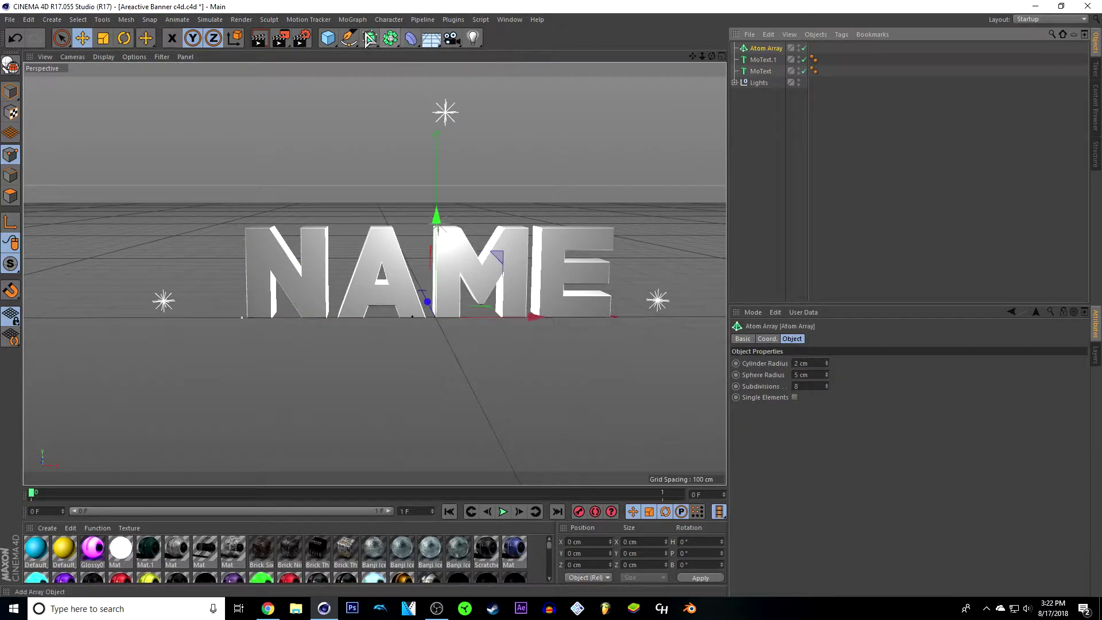
pyautogui.click(392, 39)
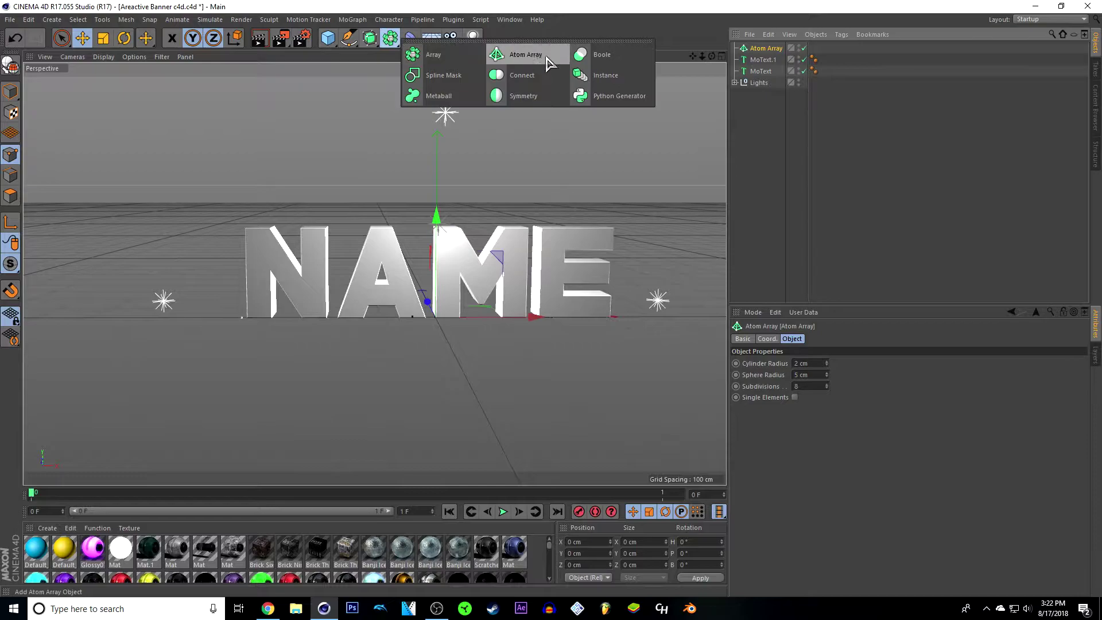
pyautogui.click(509, 22)
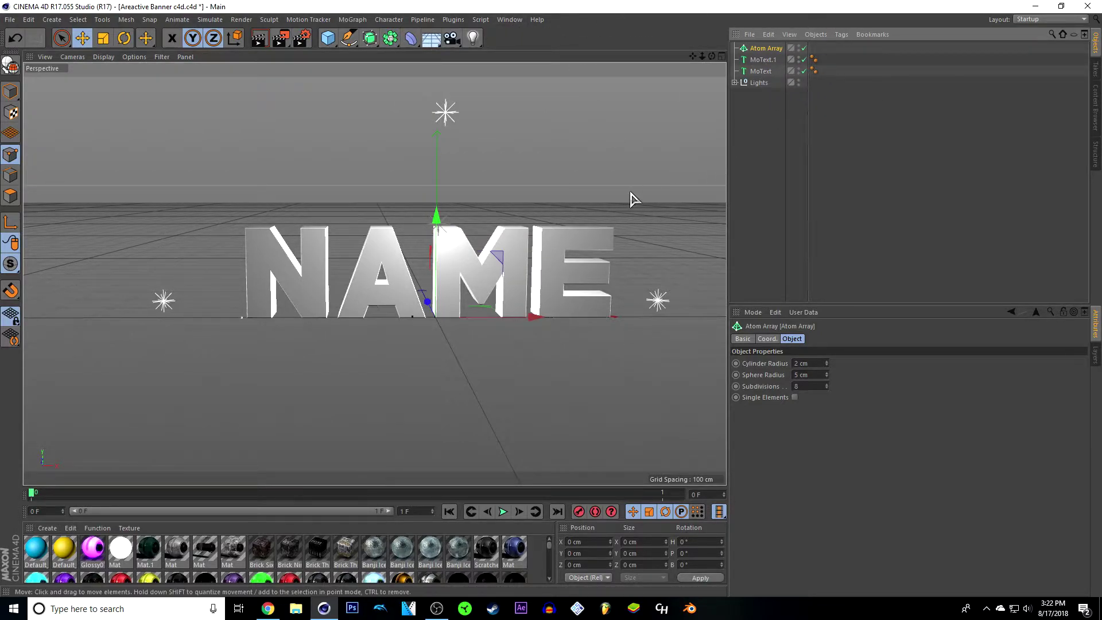
# - Make the MoText copy a child of the Atom Array and collapse that hierarchy
pyautogui.click(765, 60)
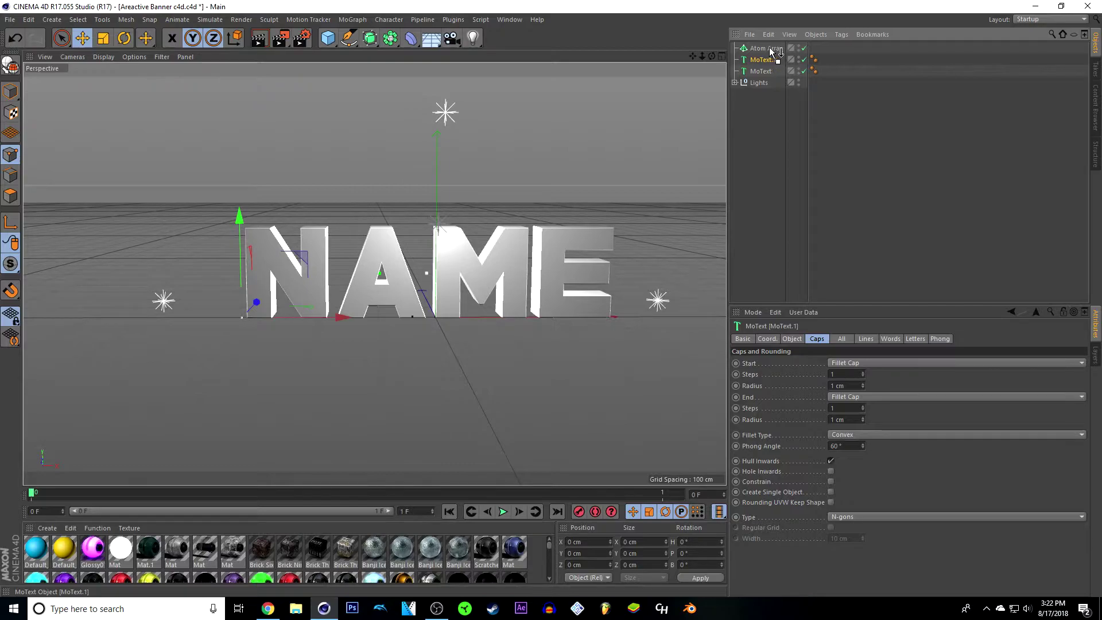
pyautogui.moveTo(770, 47); pyautogui.dragTo(770, 49)
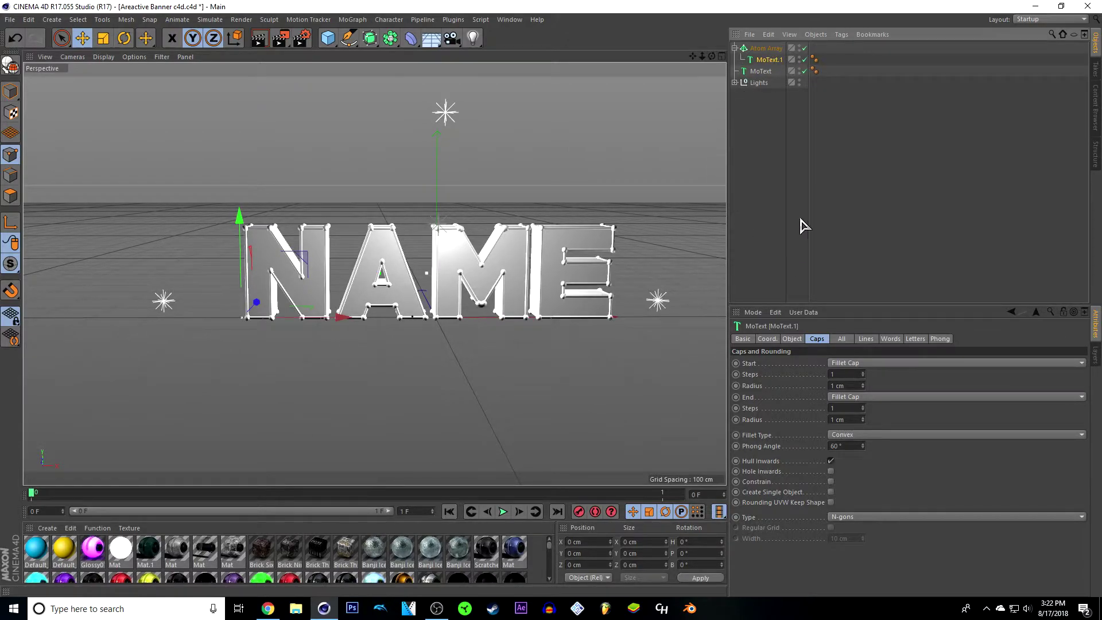
pyautogui.click(735, 47)
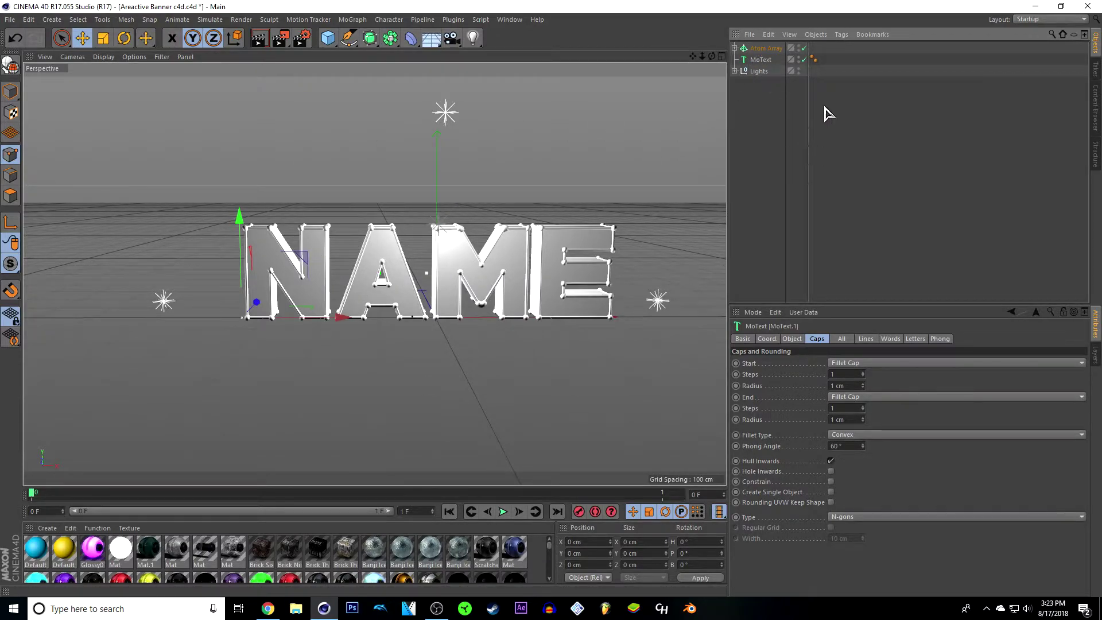
# - Set the Atom Array's cylinder radius and sphere radius to 1 cm each
pyautogui.click(764, 50)
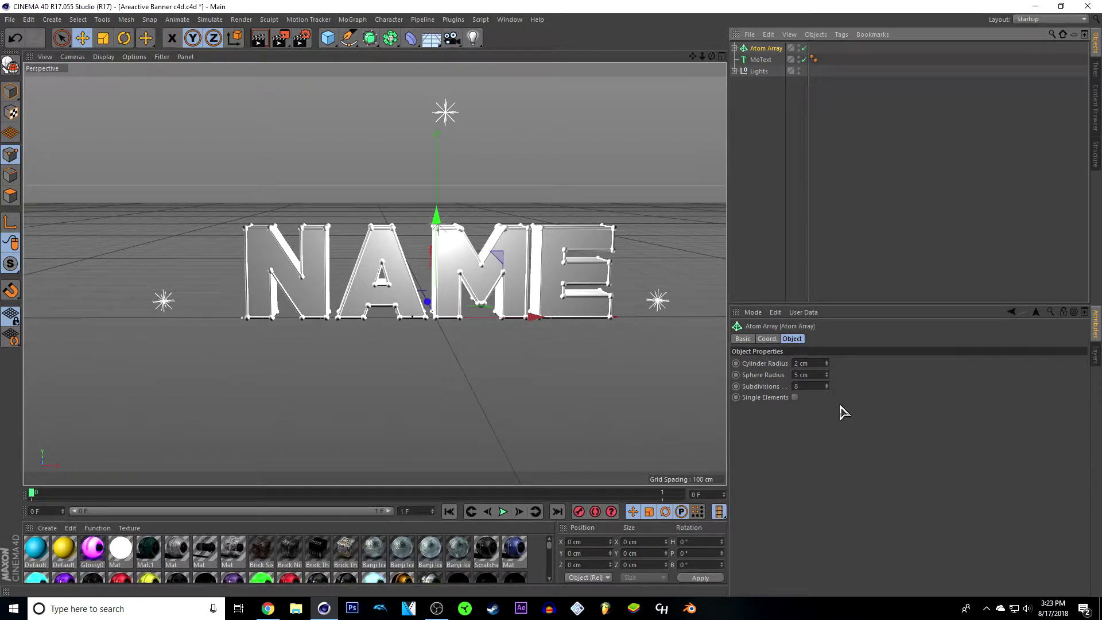
pyautogui.click(749, 340)
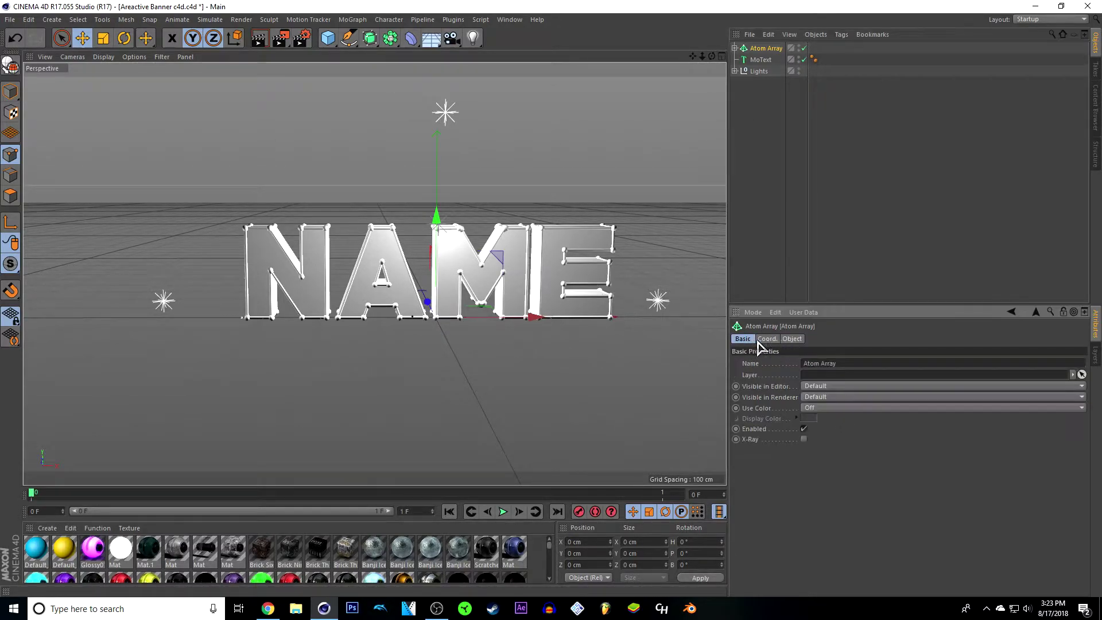
pyautogui.click(793, 340)
pyautogui.click(743, 340)
pyautogui.click(793, 340)
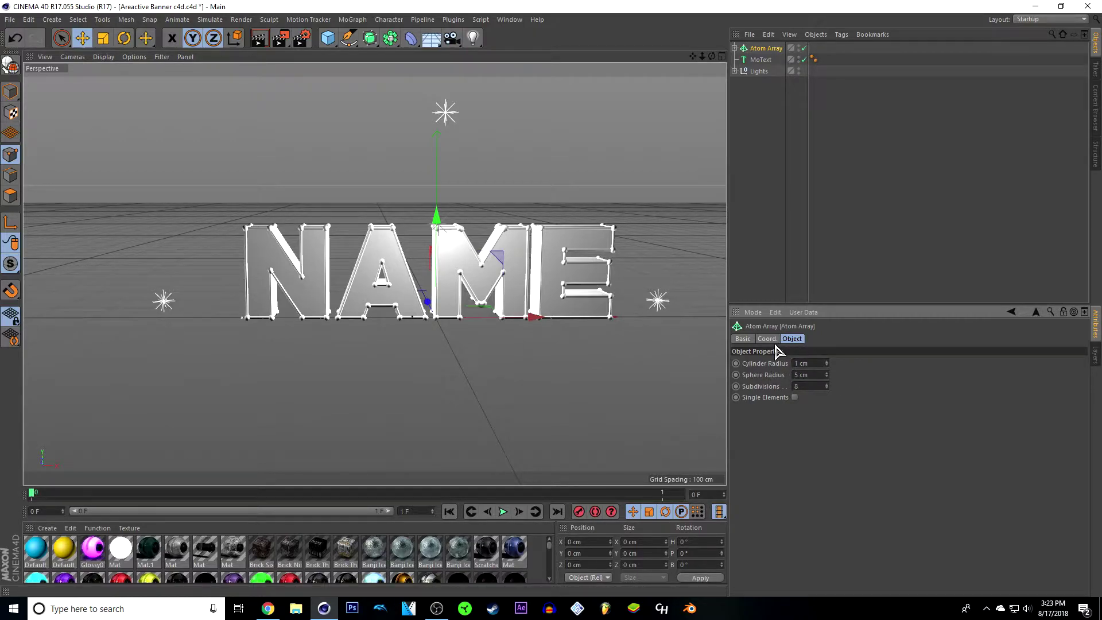
pyautogui.click(833, 451)
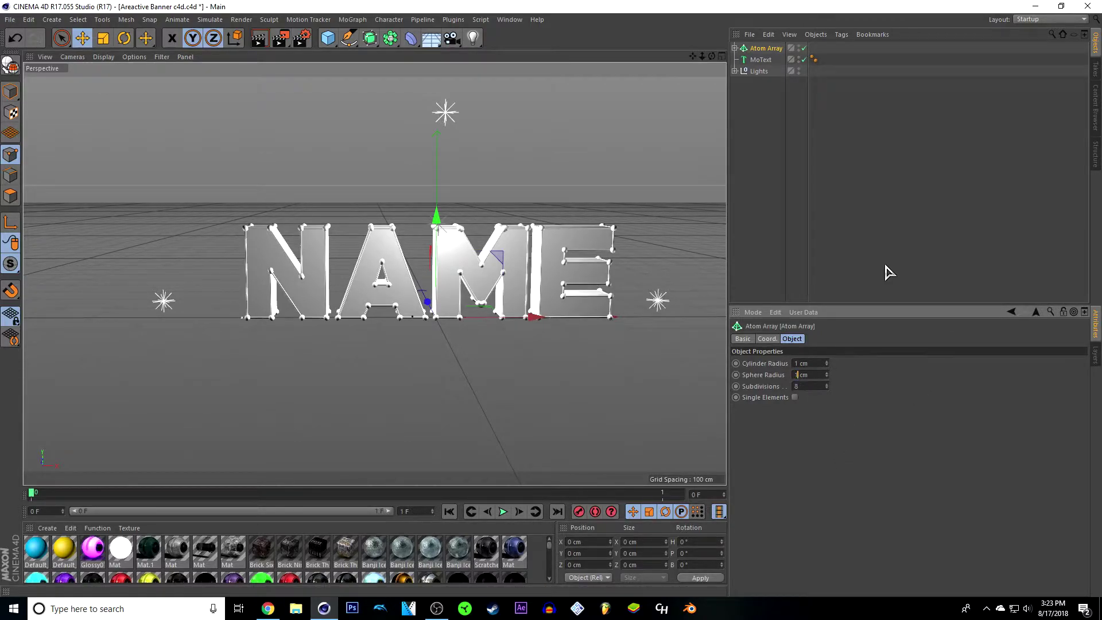
pyautogui.click(804, 457)
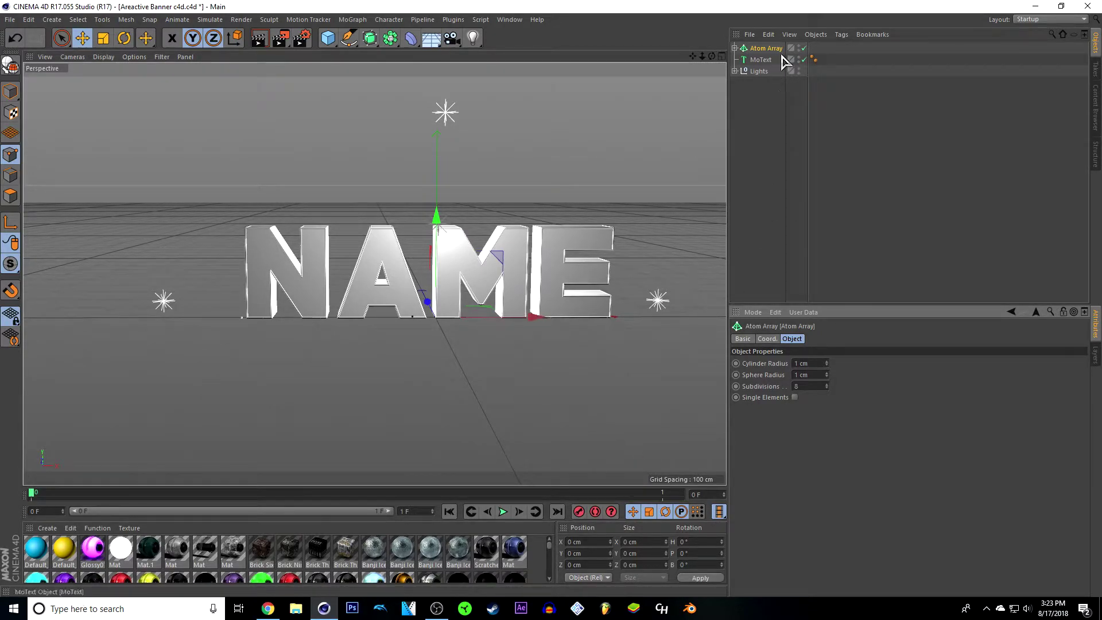
# - Try moving the original MoText along X away from the Atom Array outline, and undo the move
pyautogui.click(761, 60)
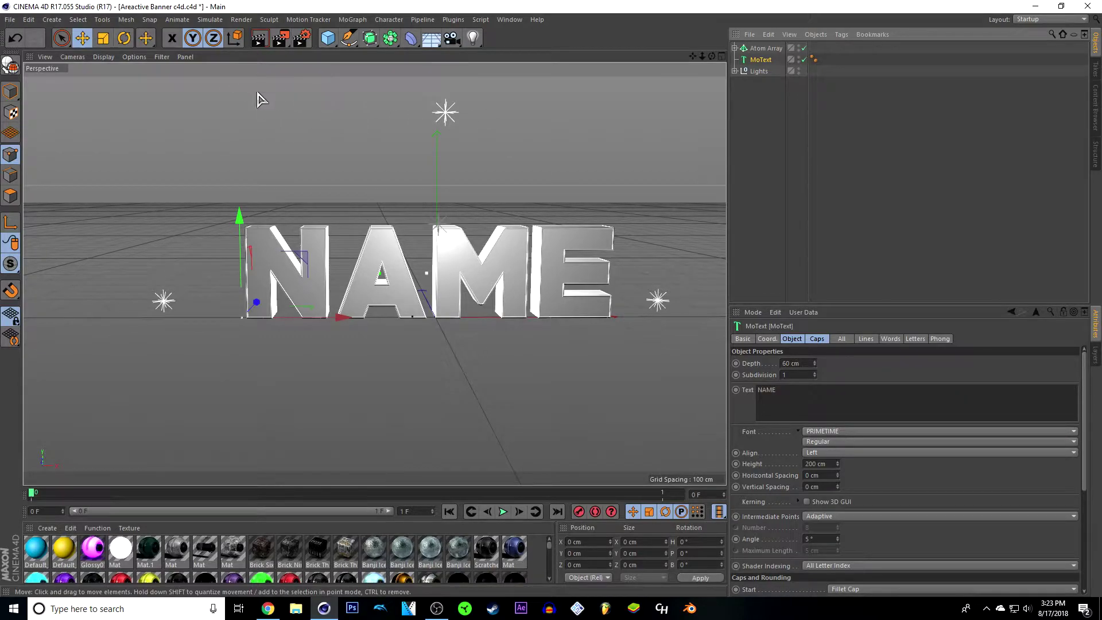
pyautogui.moveTo(342, 320); pyautogui.dragTo(456, 275)
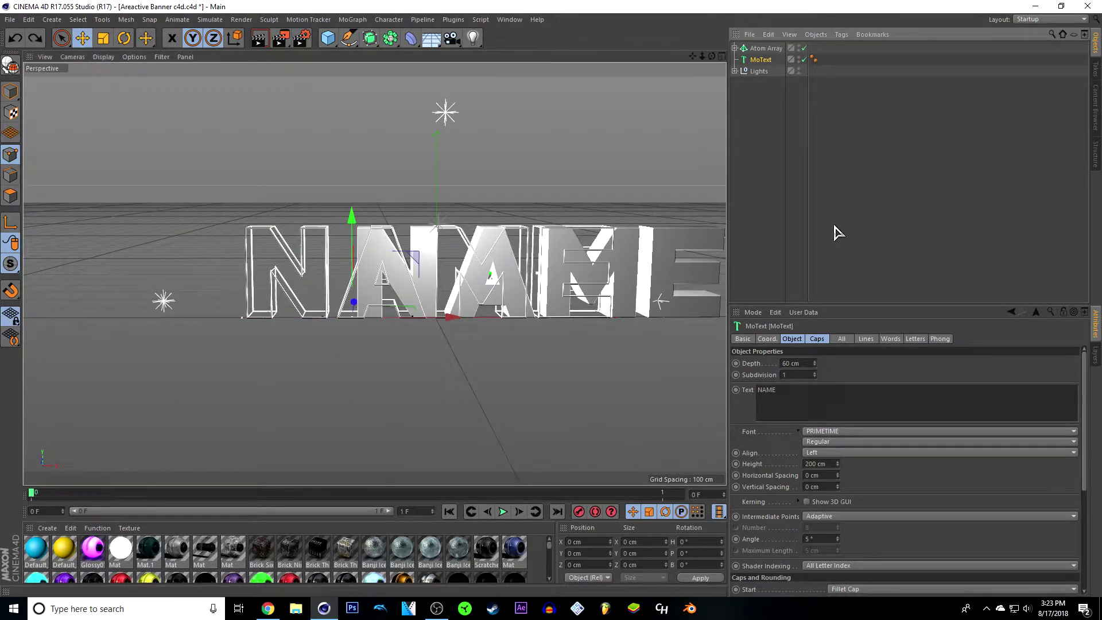
pyautogui.hotkey('ctrl', 'z')
pyautogui.click(780, 172)
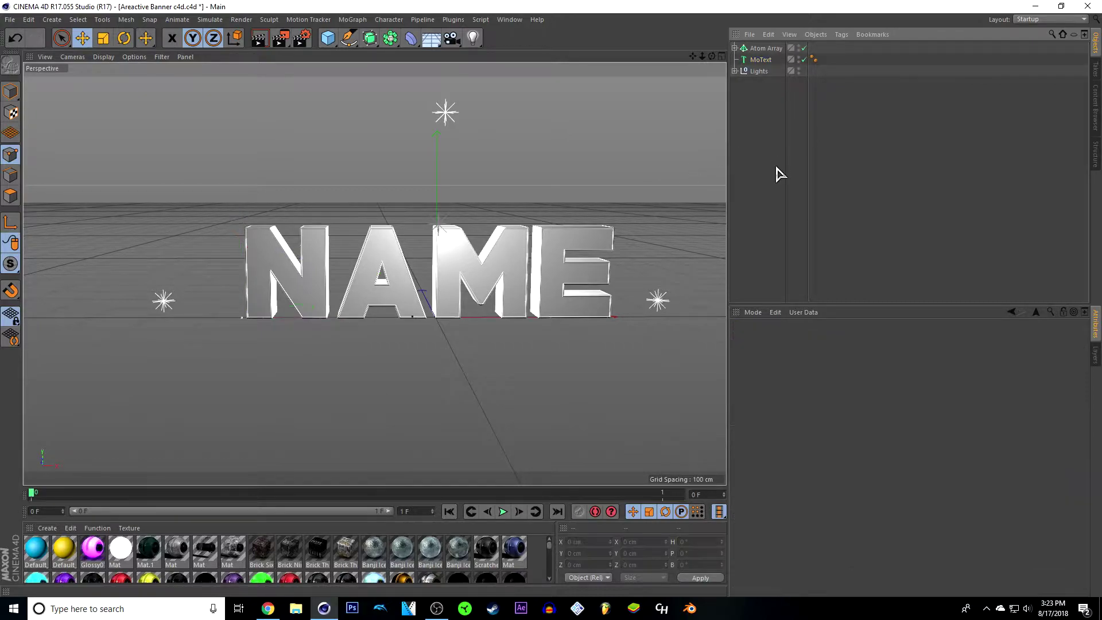
# - Try the Single Elements option on the Atom Array, and turn it off again
pyautogui.click(767, 48)
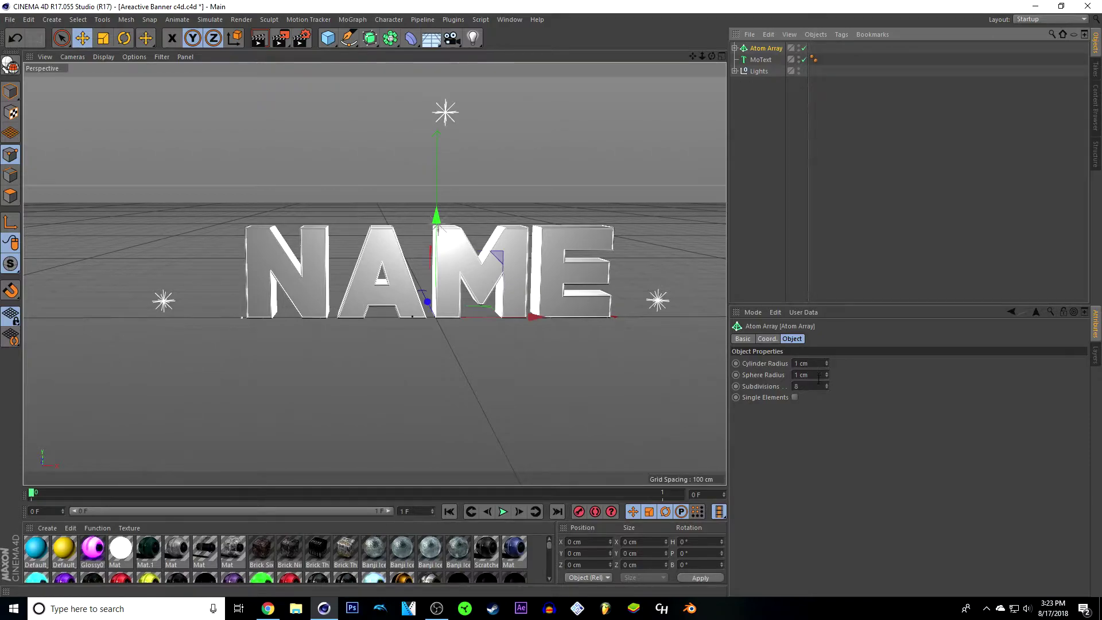
pyautogui.click(795, 397)
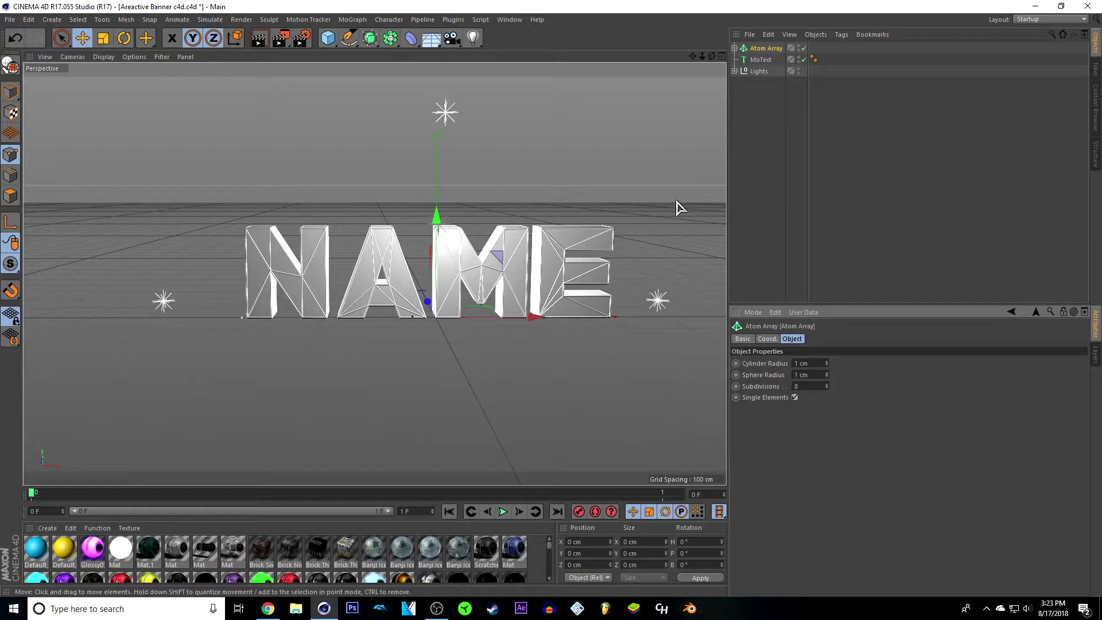
pyautogui.click(796, 397)
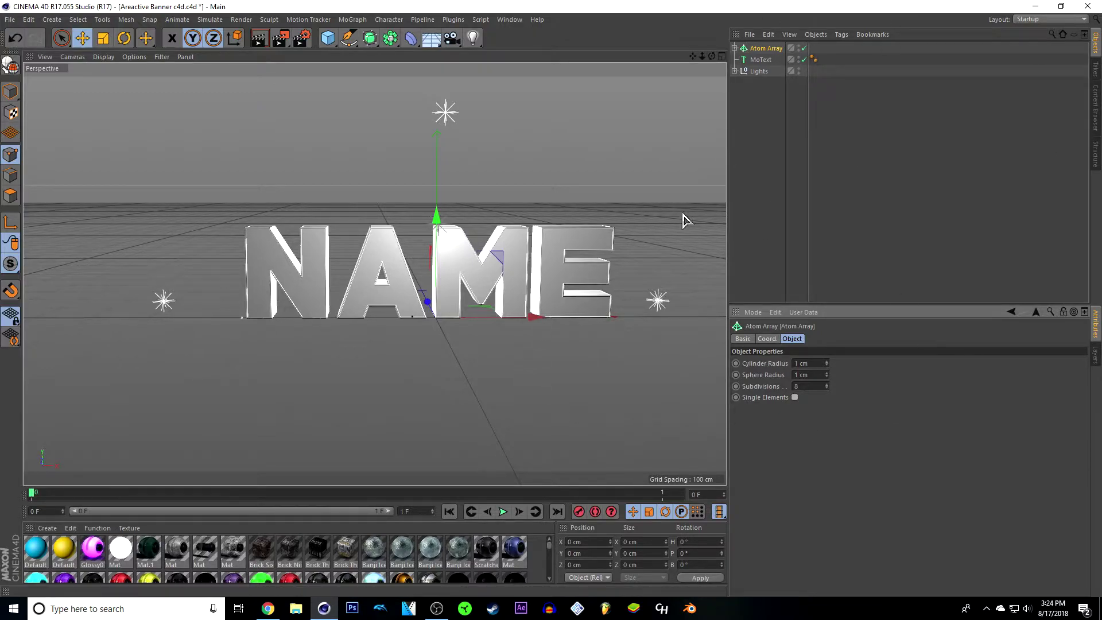
# - Choose the red Mat.26 from the material library and apply it to the original MoText
pyautogui.moveTo(459, 487); pyautogui.dragTo(477, 218)
pyautogui.scroll(-4, 456, 360)
pyautogui.scroll(-3, 454, 360)
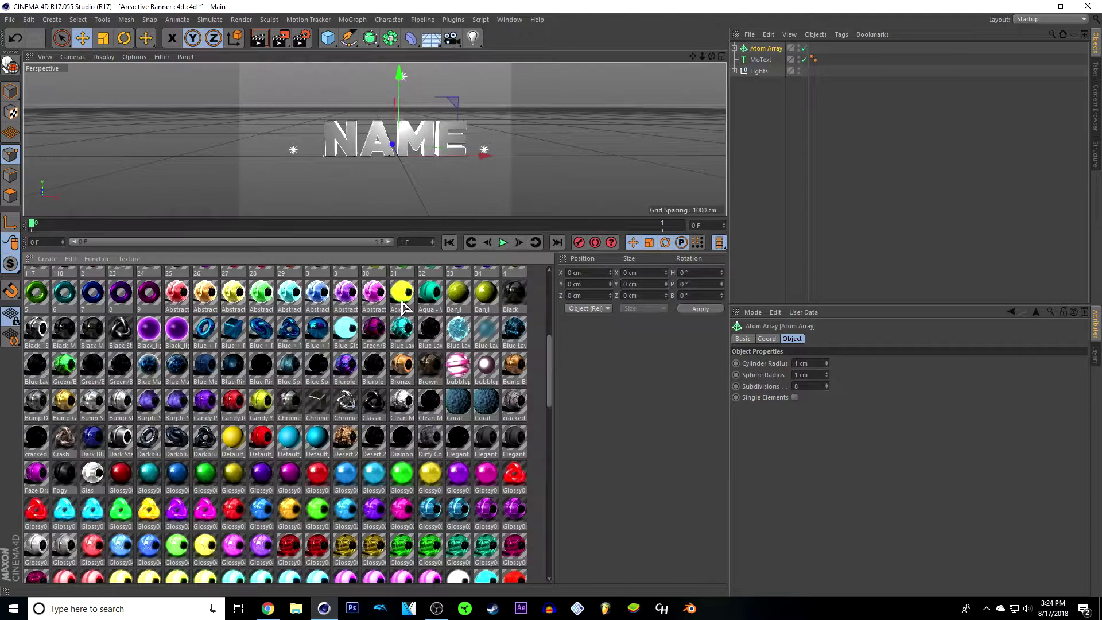
pyautogui.scroll(-3, 445, 424)
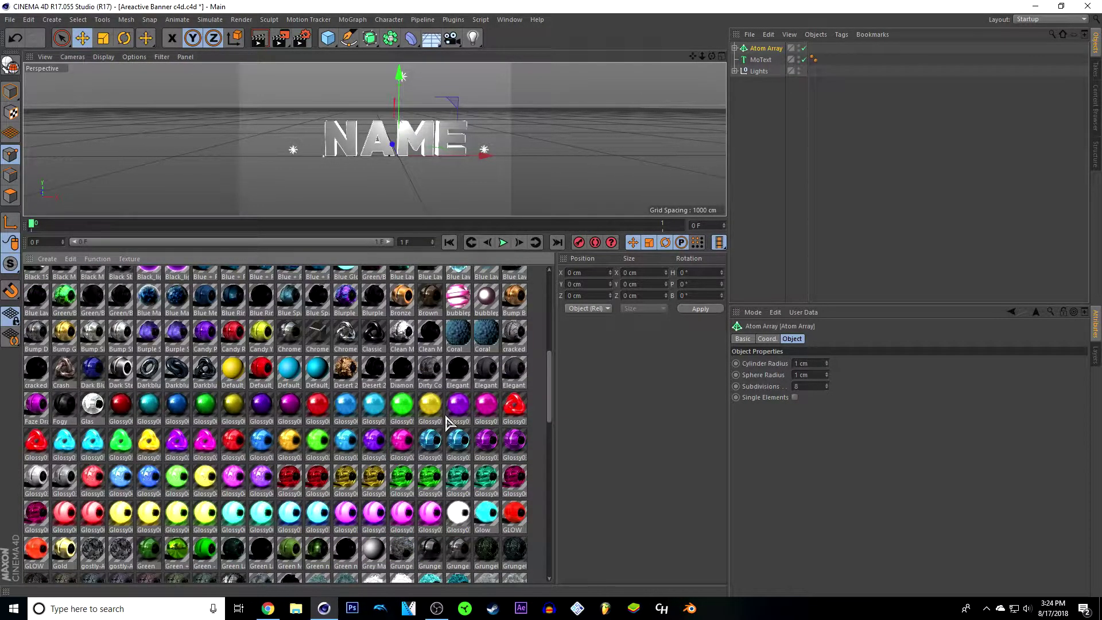
pyautogui.scroll(-4, 450, 400)
pyautogui.scroll(-6, 448, 402)
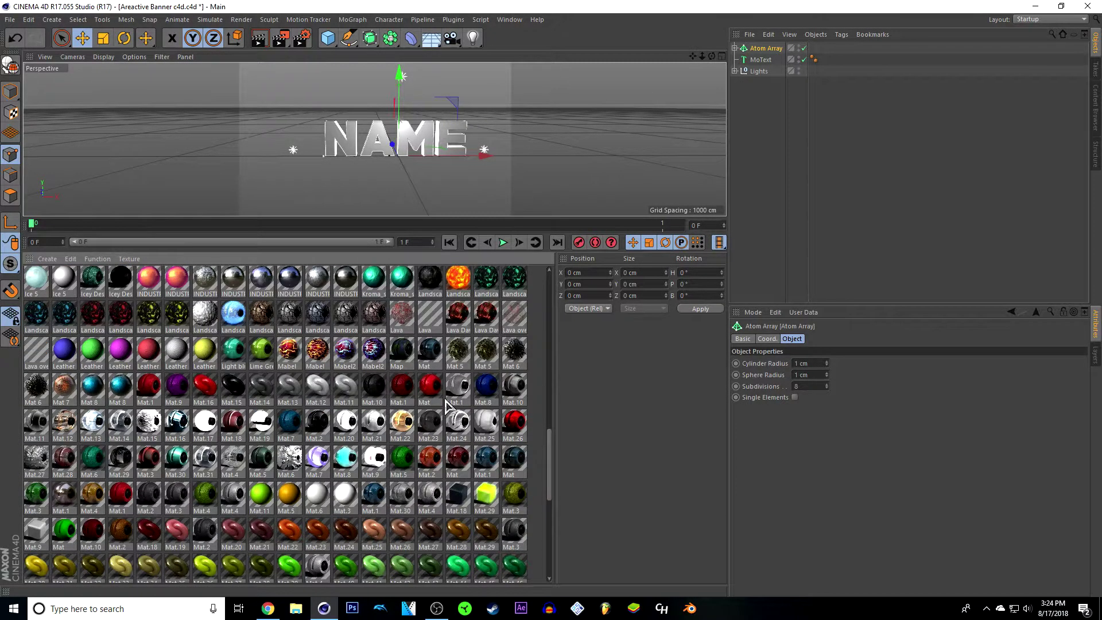
pyautogui.scroll(-8, 448, 405)
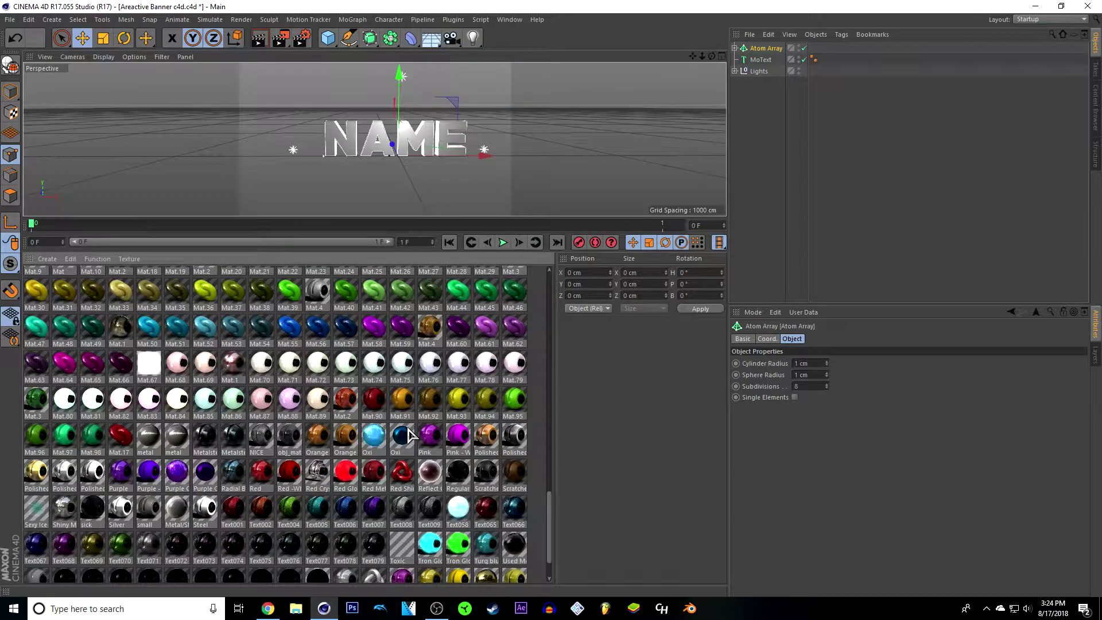
pyautogui.scroll(-2, 409, 435)
pyautogui.scroll(4, 301, 434)
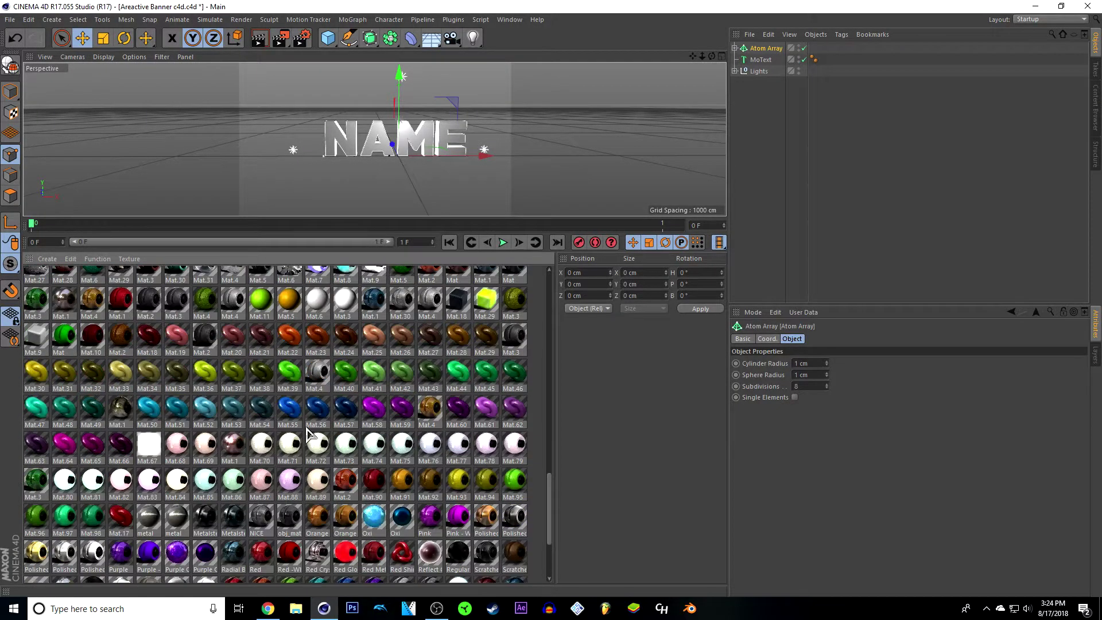
pyautogui.scroll(2, 307, 434)
pyautogui.scroll(2, 429, 386)
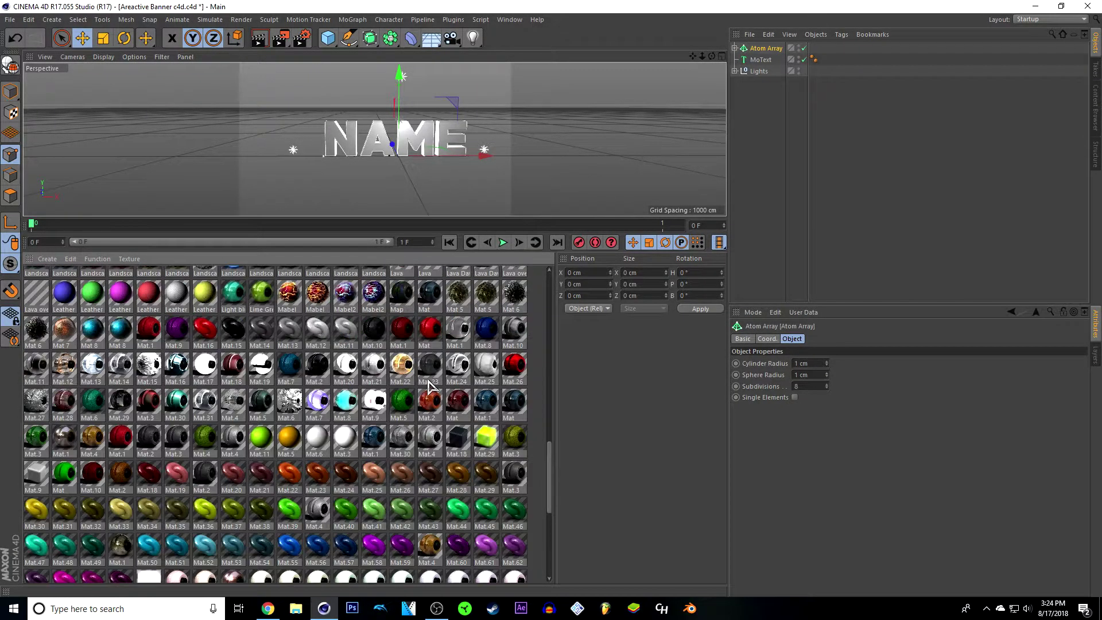
pyautogui.click(511, 371)
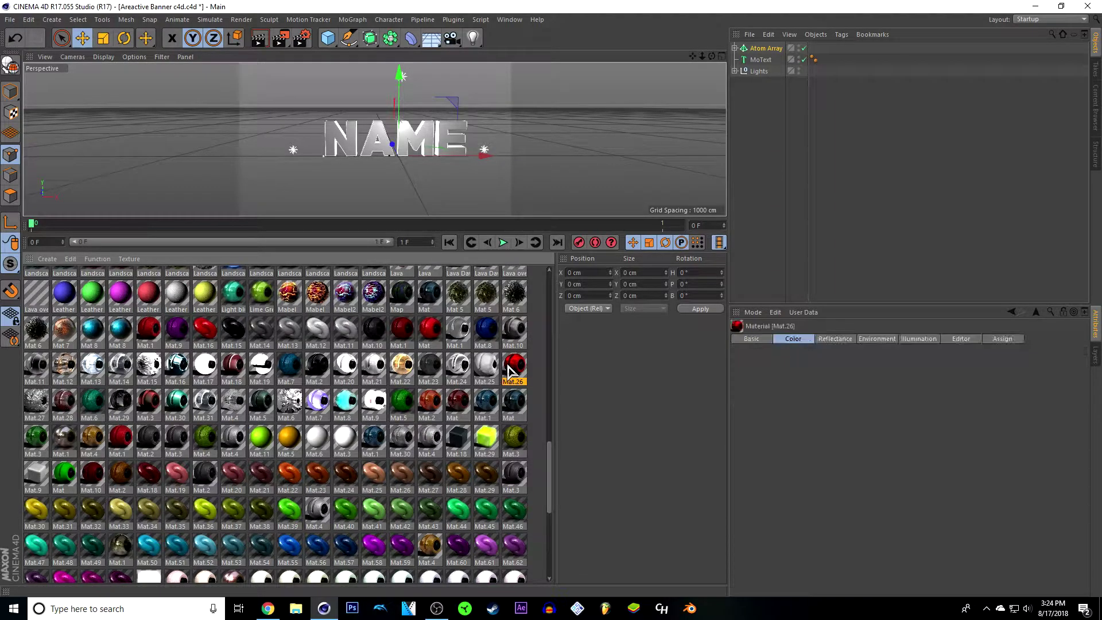
pyautogui.moveTo(509, 368); pyautogui.dragTo(750, 267)
pyautogui.moveTo(555, 315); pyautogui.dragTo(763, 61)
pyautogui.moveTo(626, 253); pyautogui.dragTo(626, 484)
# - Render the view to preview the red text with its white Atom Array outline, and return to the normal viewport
pyautogui.click(259, 38)
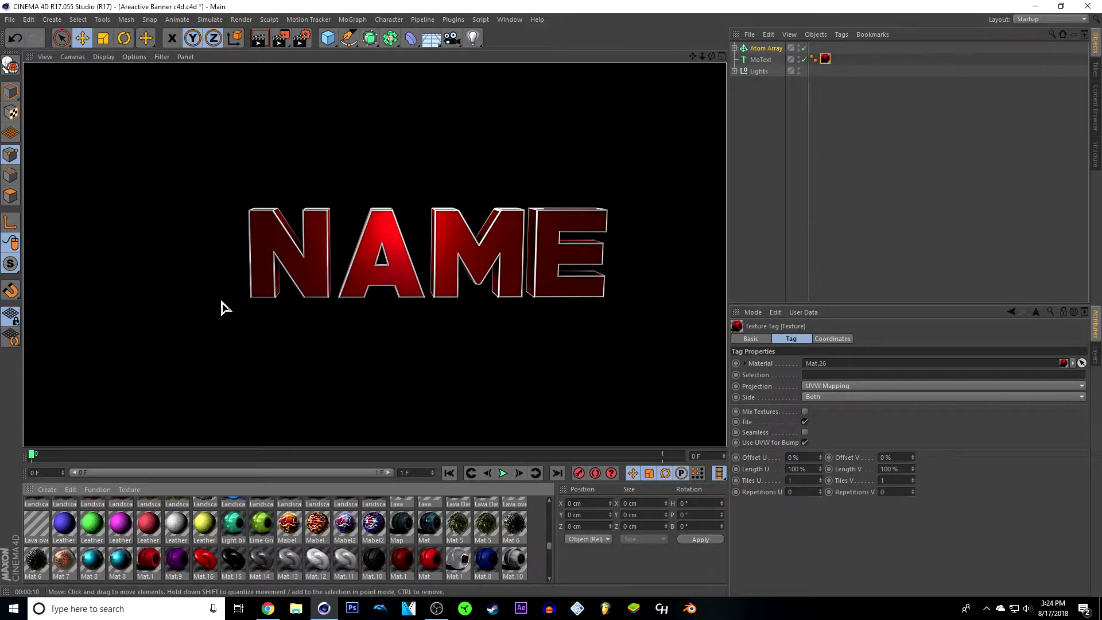
pyautogui.click(767, 191)
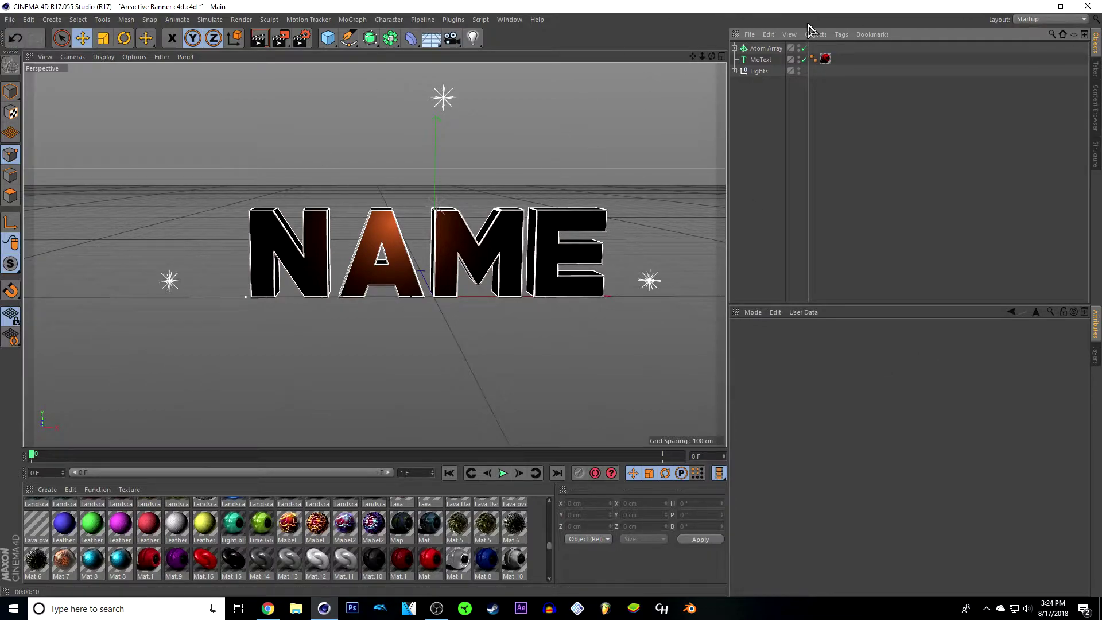
pyautogui.click(259, 39)
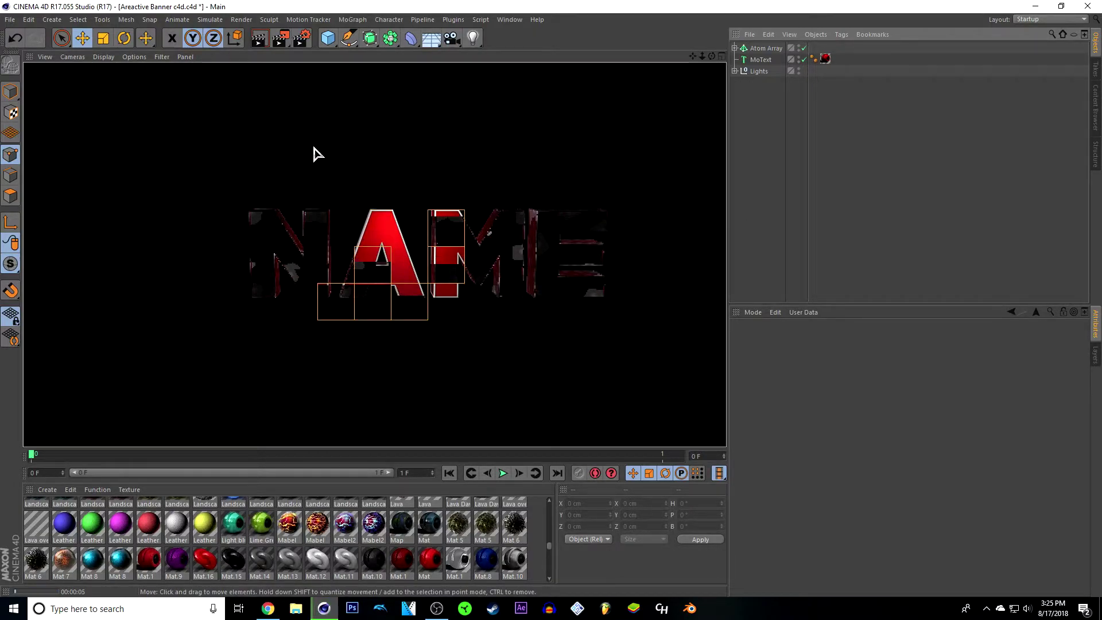
pyautogui.click(767, 185)
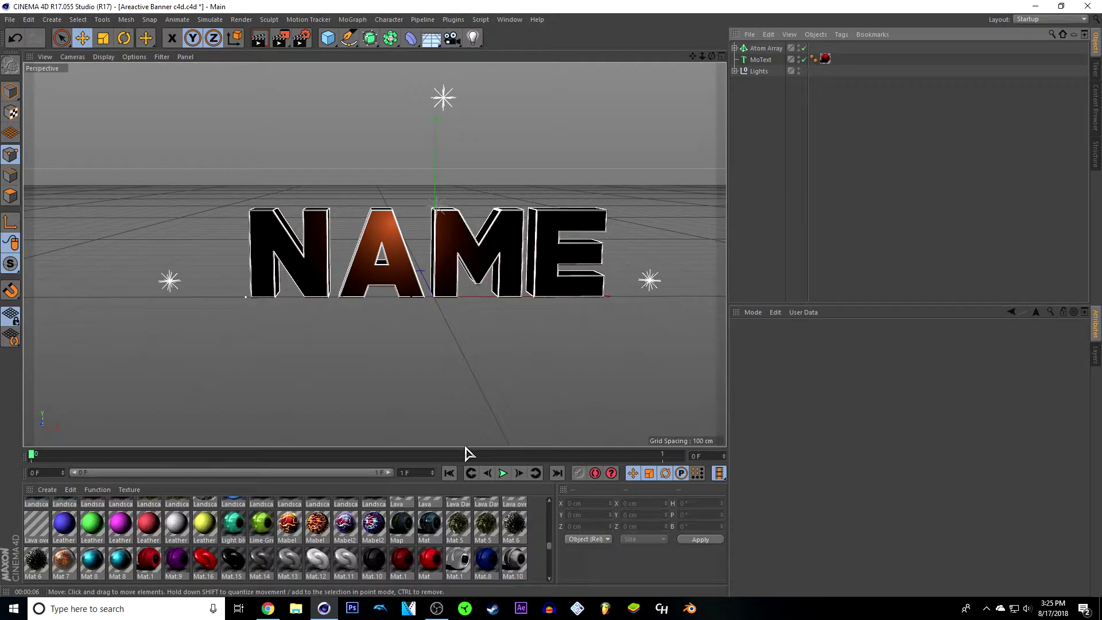
# - Look through the whole material library for suitable text materials
pyautogui.moveTo(463, 448); pyautogui.dragTo(457, 105)
pyautogui.scroll(-5, 357, 400)
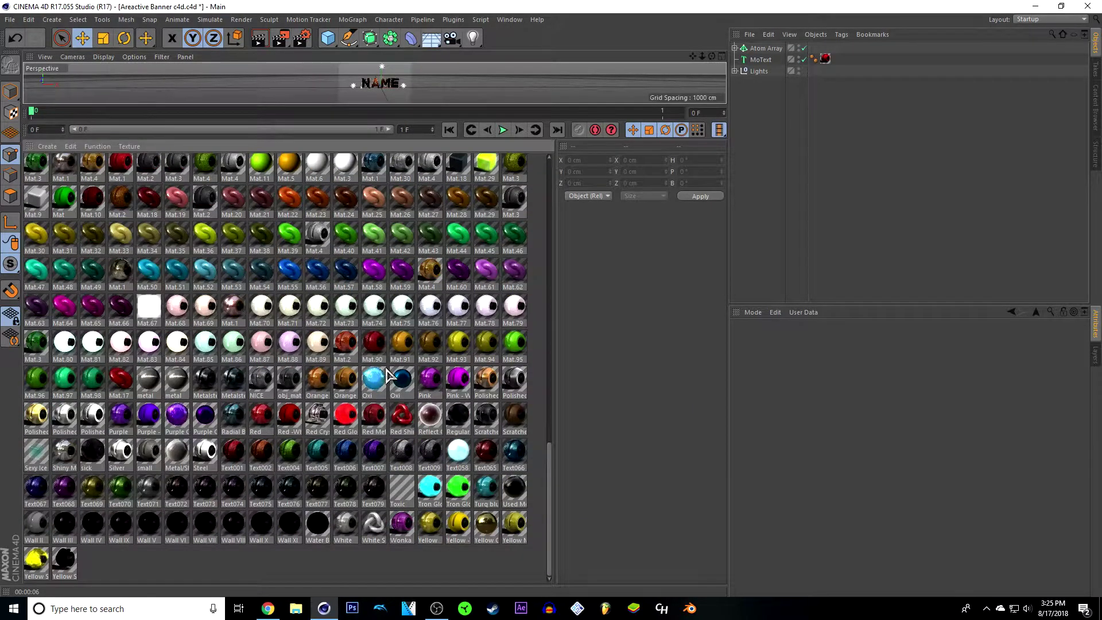
pyautogui.scroll(15, 356, 400)
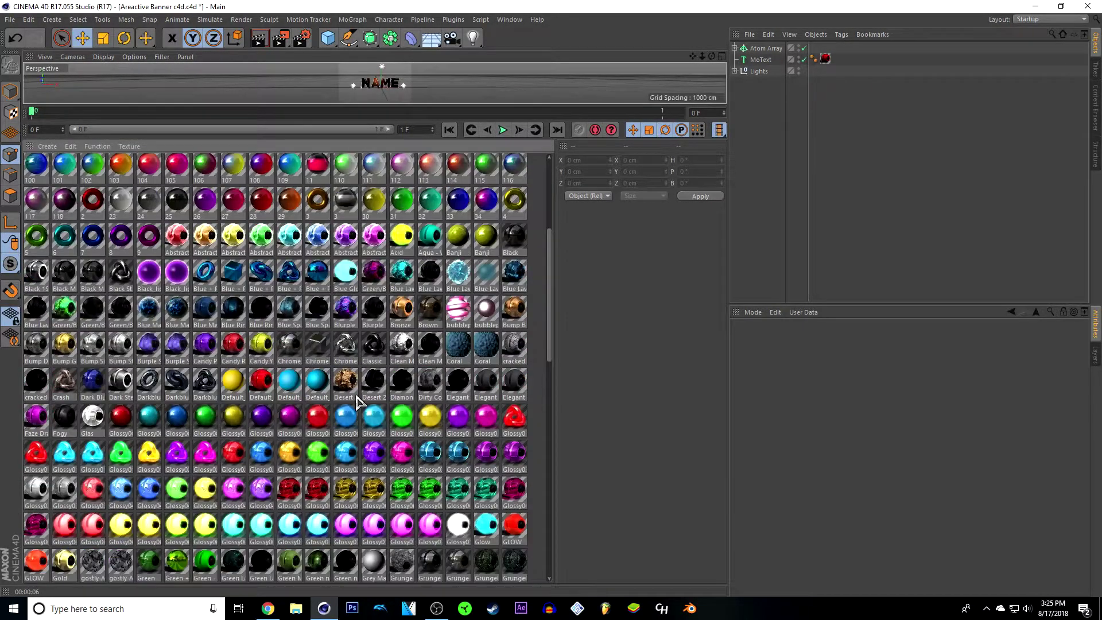
pyautogui.scroll(-15, 357, 400)
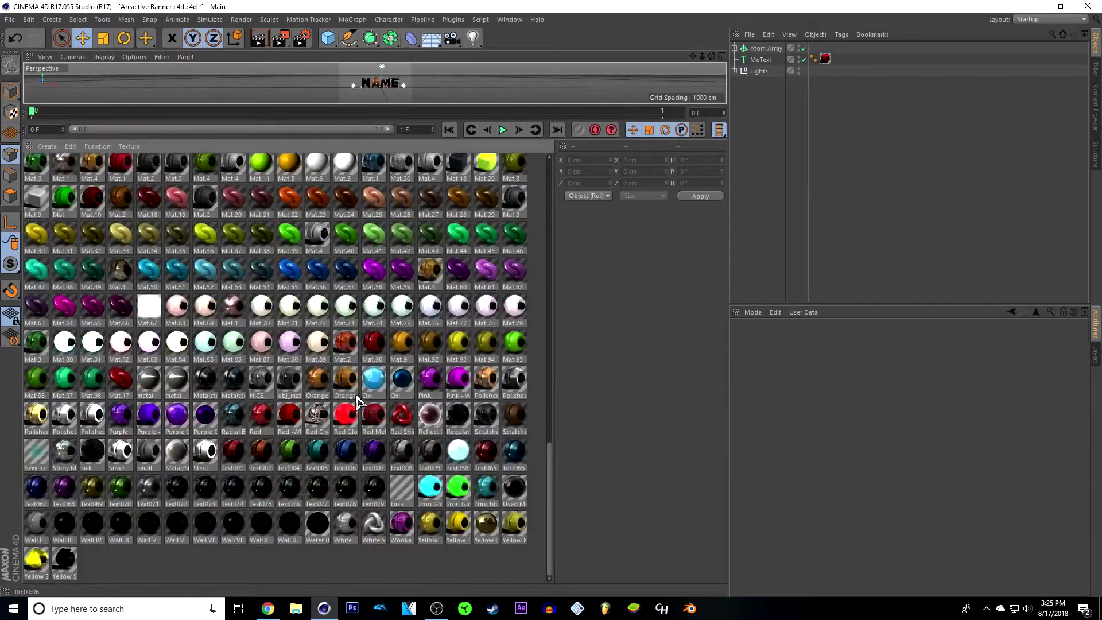
pyautogui.scroll(4, 356, 400)
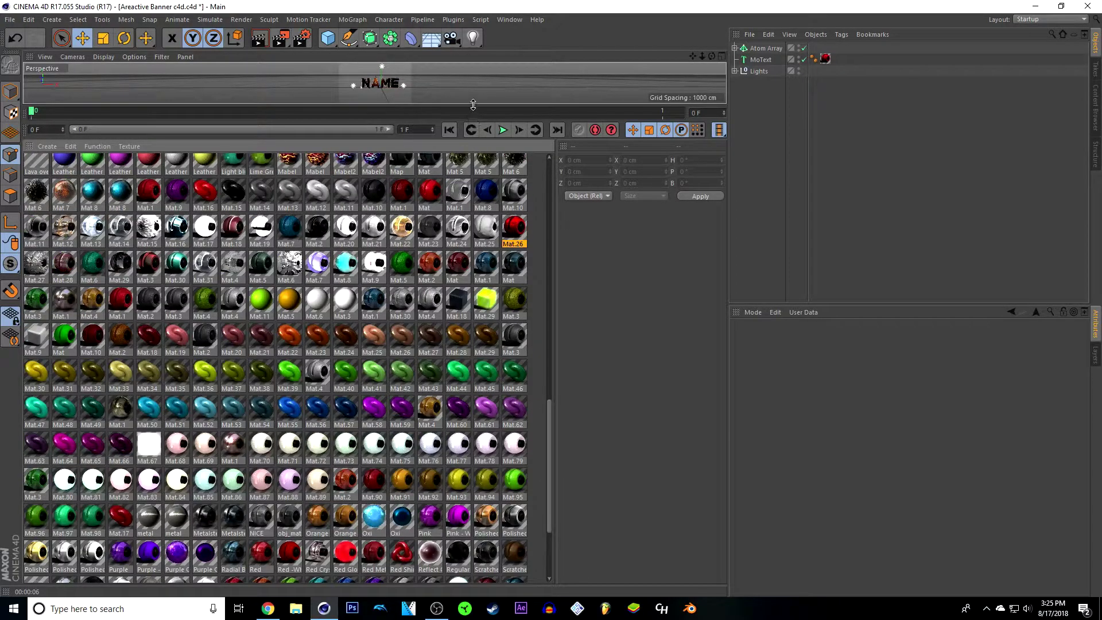
pyautogui.moveTo(473, 104); pyautogui.dragTo(437, 437)
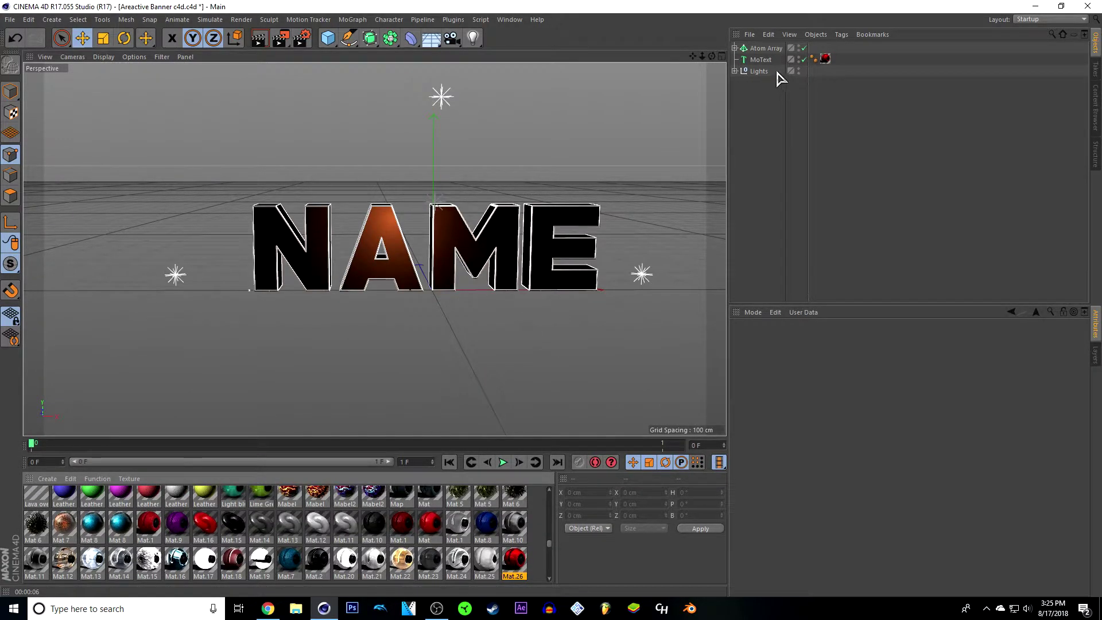
# - Fracture the original MoText with NitroBlast Main at High quality and 50 pieces, and close the plugin
pyautogui.click(761, 60)
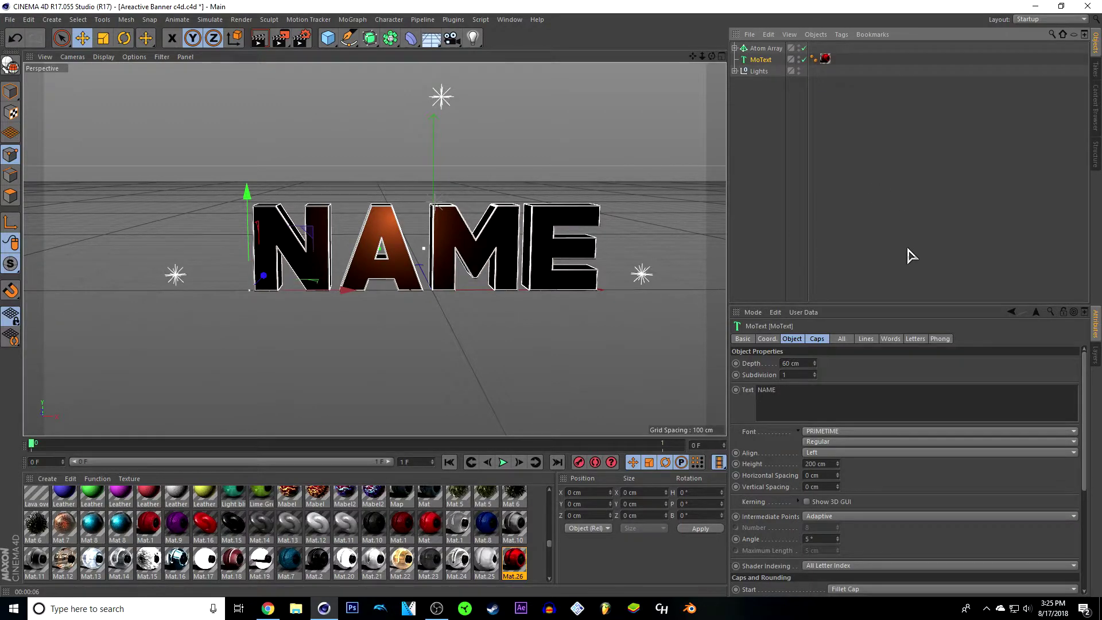
pyautogui.click(449, 20)
pyautogui.moveTo(469, 52)
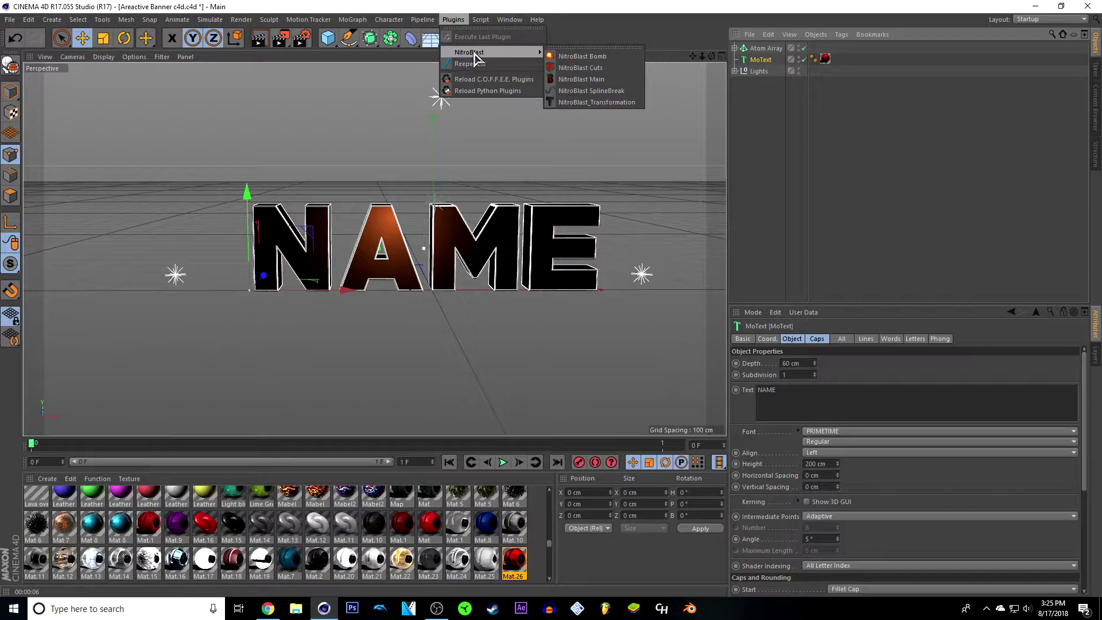
pyautogui.click(602, 79)
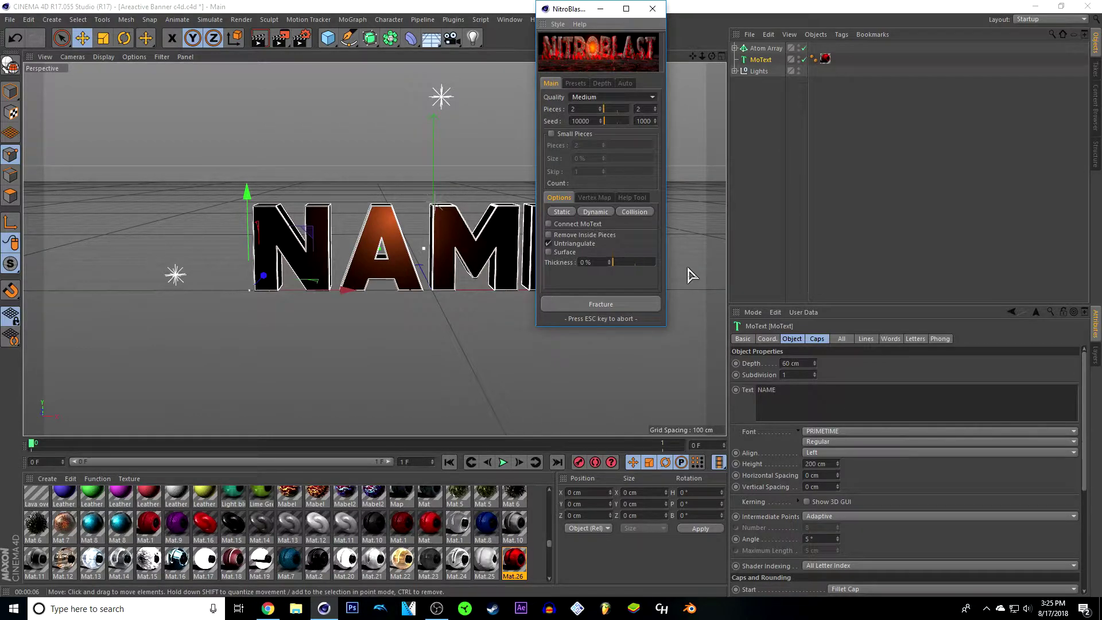
pyautogui.click(595, 99)
pyautogui.click(586, 120)
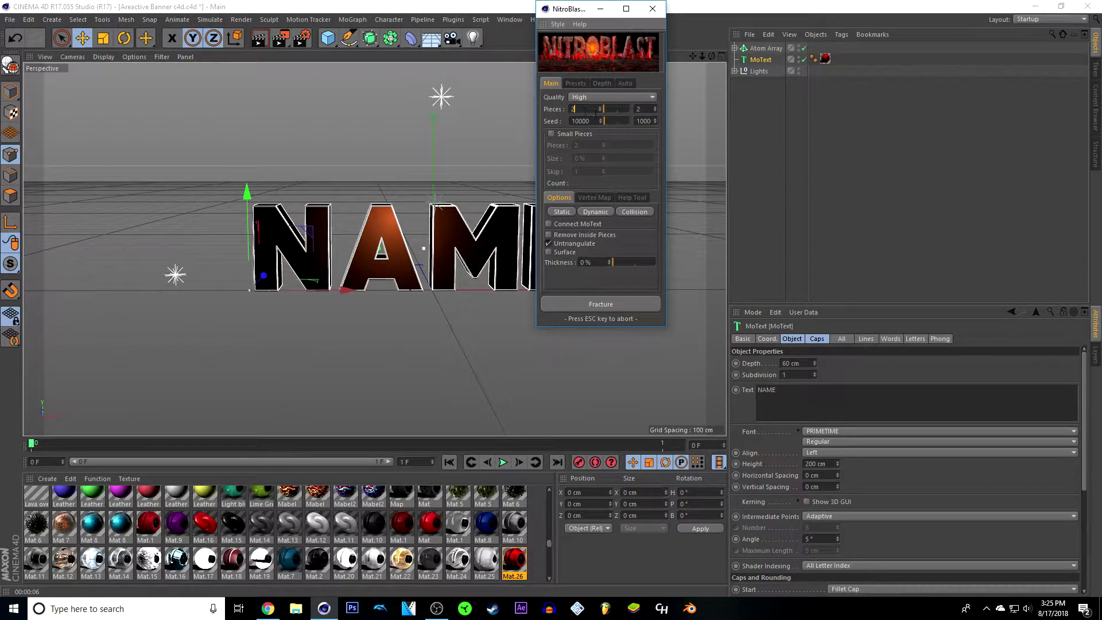
pyautogui.write('50')
pyautogui.click(623, 300)
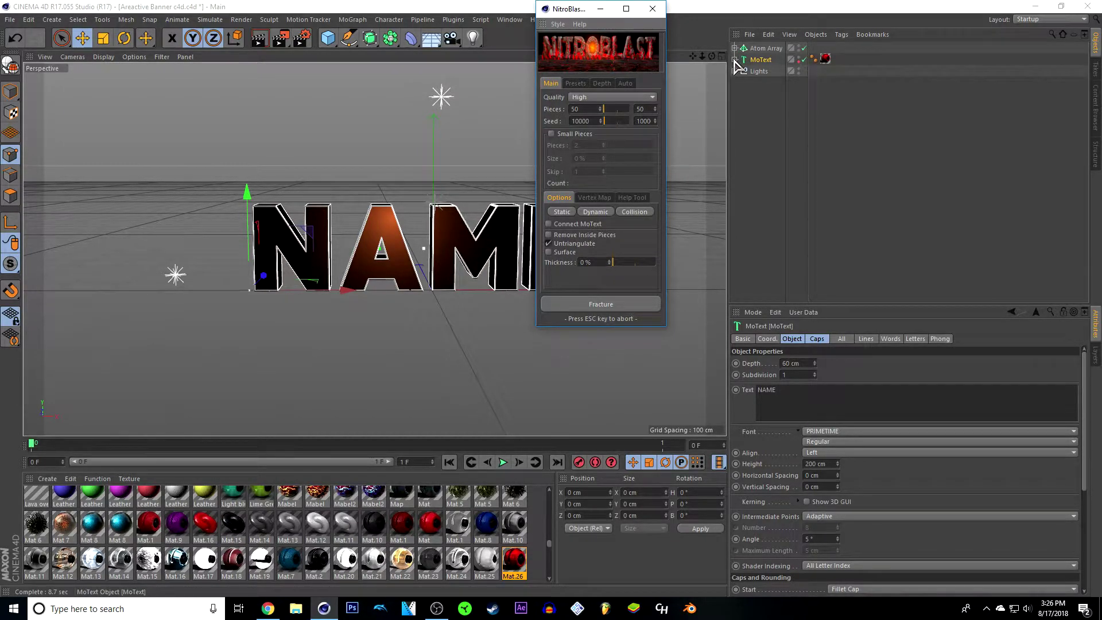
pyautogui.click(653, 10)
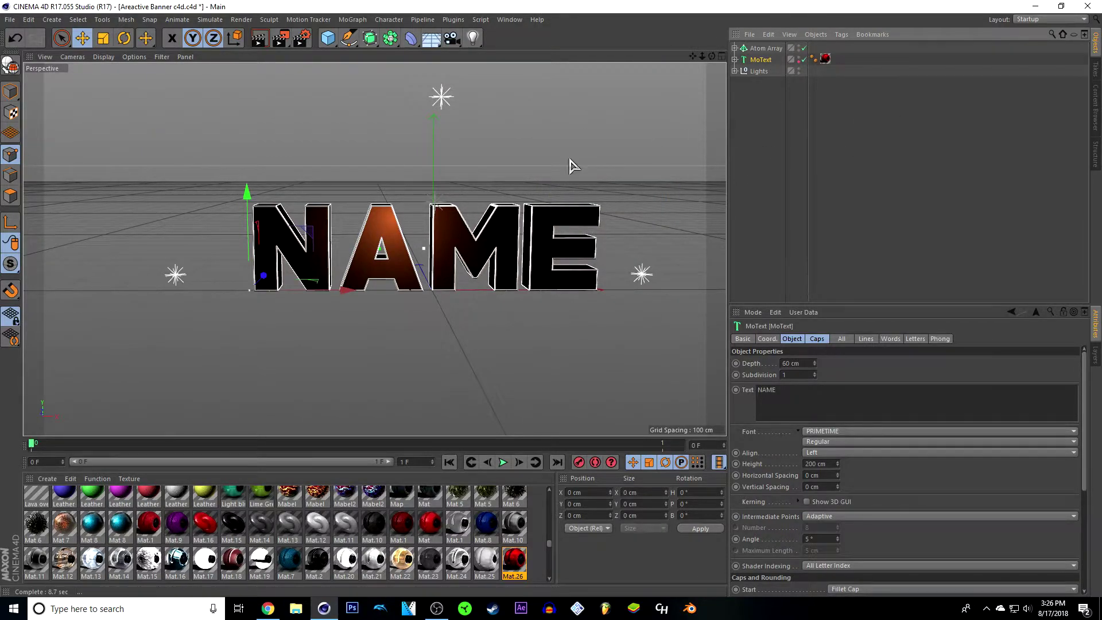
# - Replace the yellow inside texture on the NitroBlast E, M, A and N objects with the Dirty Concrete material
pyautogui.click(736, 59)
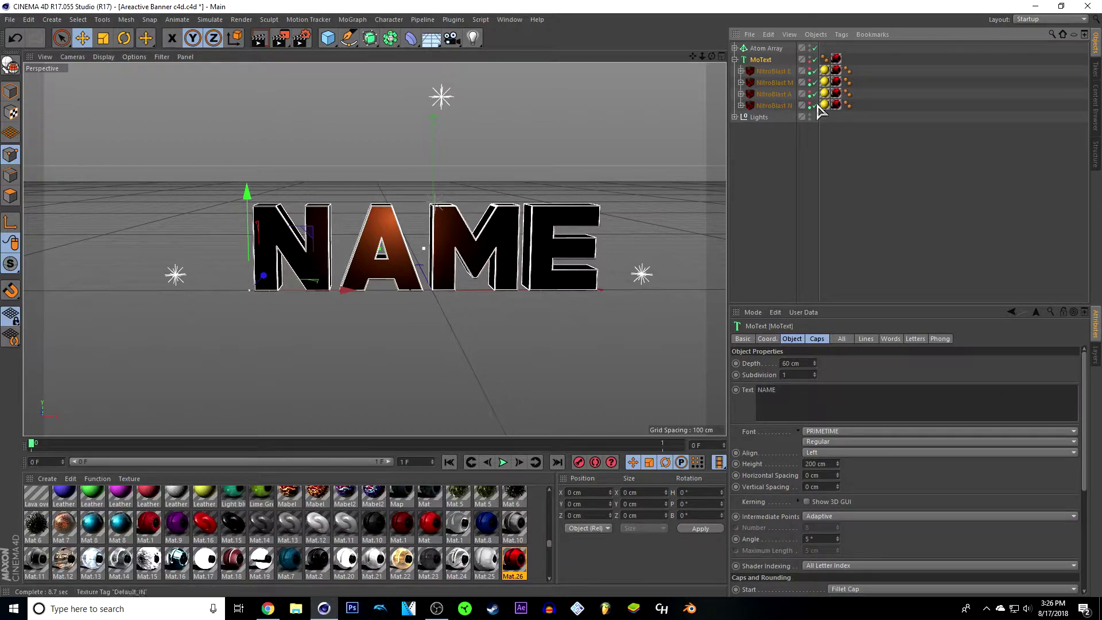
pyautogui.moveTo(569, 439); pyautogui.dragTo(561, 246)
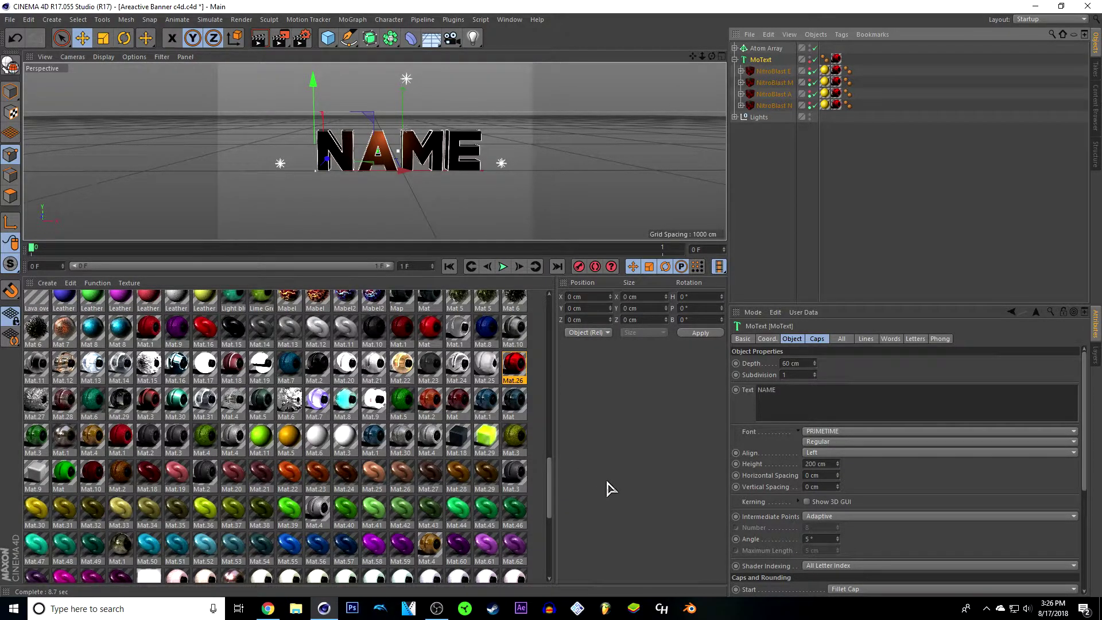
pyautogui.scroll(5, 445, 473)
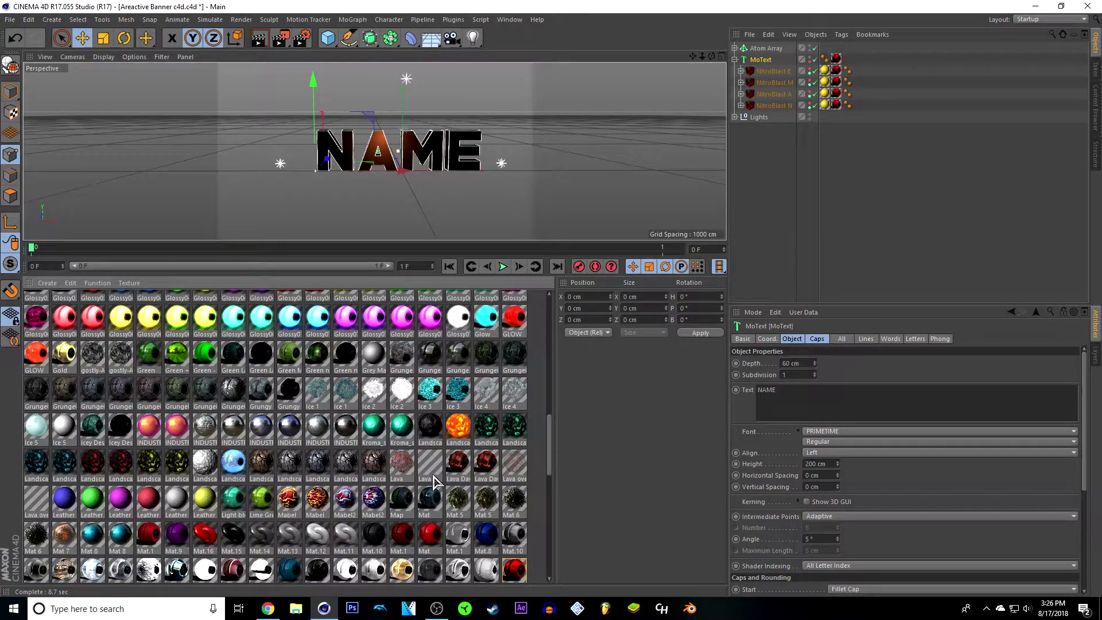
pyautogui.scroll(4, 434, 481)
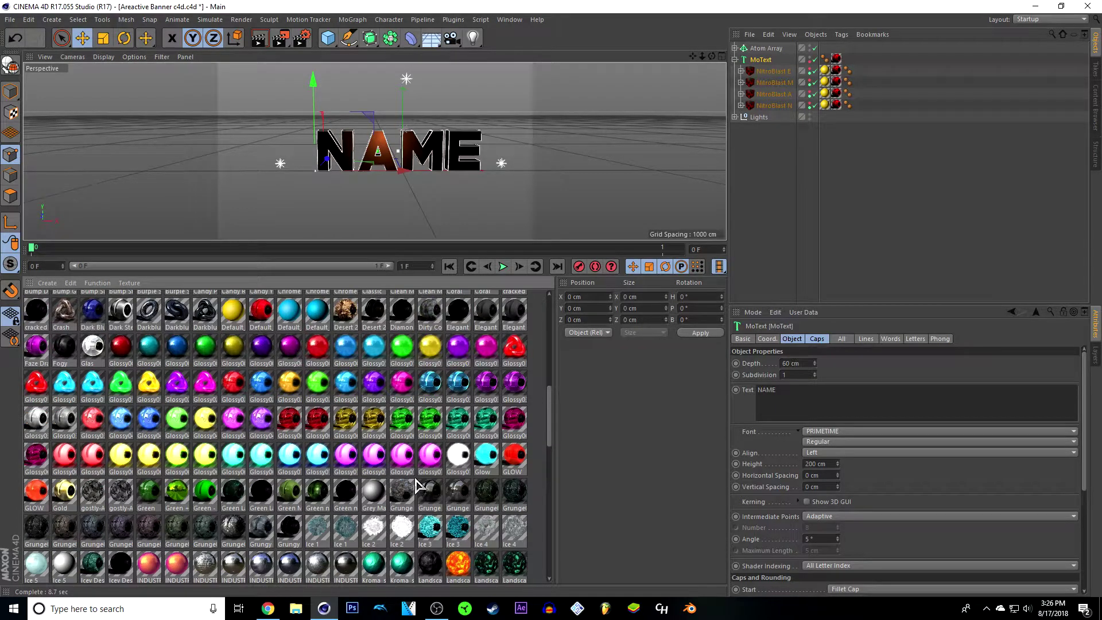
pyautogui.scroll(2, 418, 486)
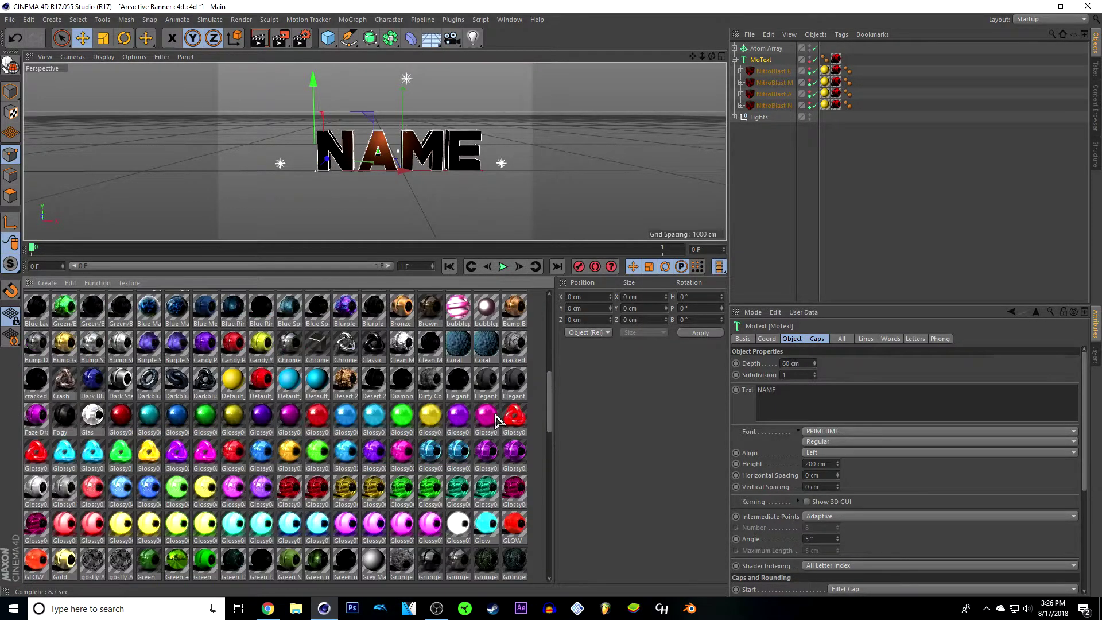
pyautogui.click(430, 384)
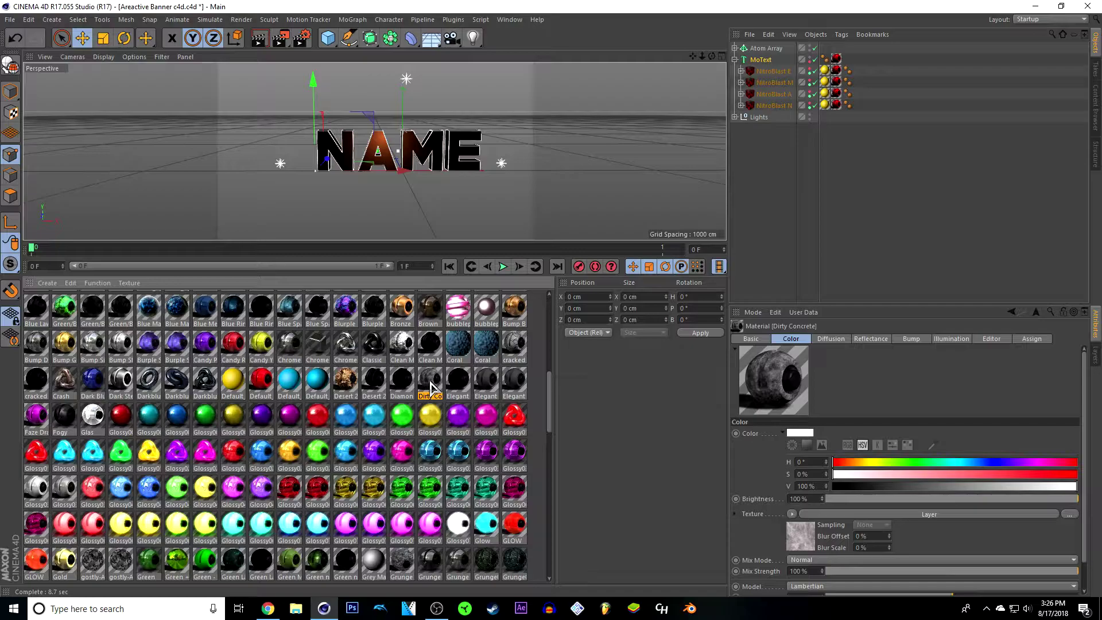
pyautogui.moveTo(432, 388); pyautogui.dragTo(825, 71)
pyautogui.moveTo(811, 100); pyautogui.dragTo(825, 82)
pyautogui.moveTo(851, 109); pyautogui.dragTo(825, 106)
pyautogui.moveTo(507, 242); pyautogui.dragTo(494, 451)
# - Enable Seamless for all inside and outside texture tags of the four NitroBlast letters together
pyautogui.click(825, 71)
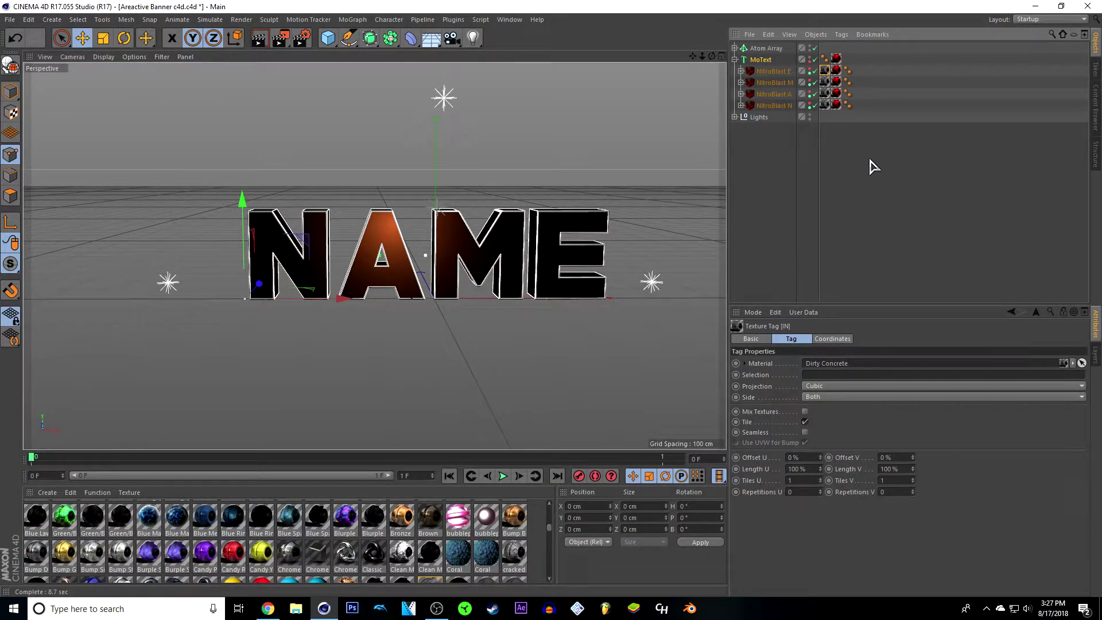
pyautogui.keyDown('shift'); pyautogui.click(835, 108); pyautogui.keyUp('shift')
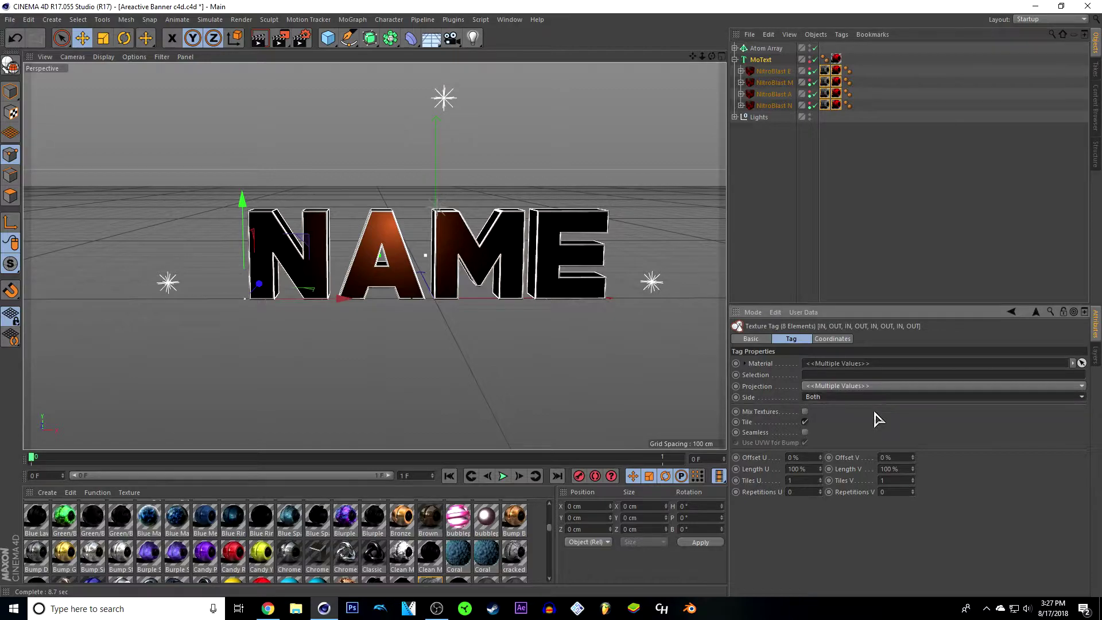
pyautogui.click(804, 430)
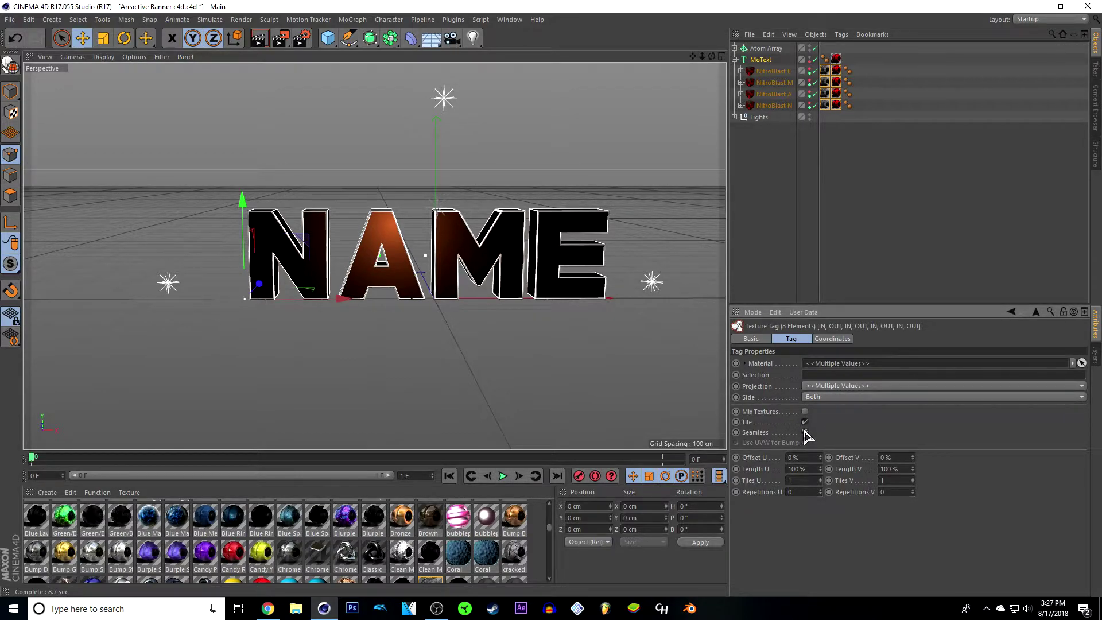
pyautogui.click(770, 214)
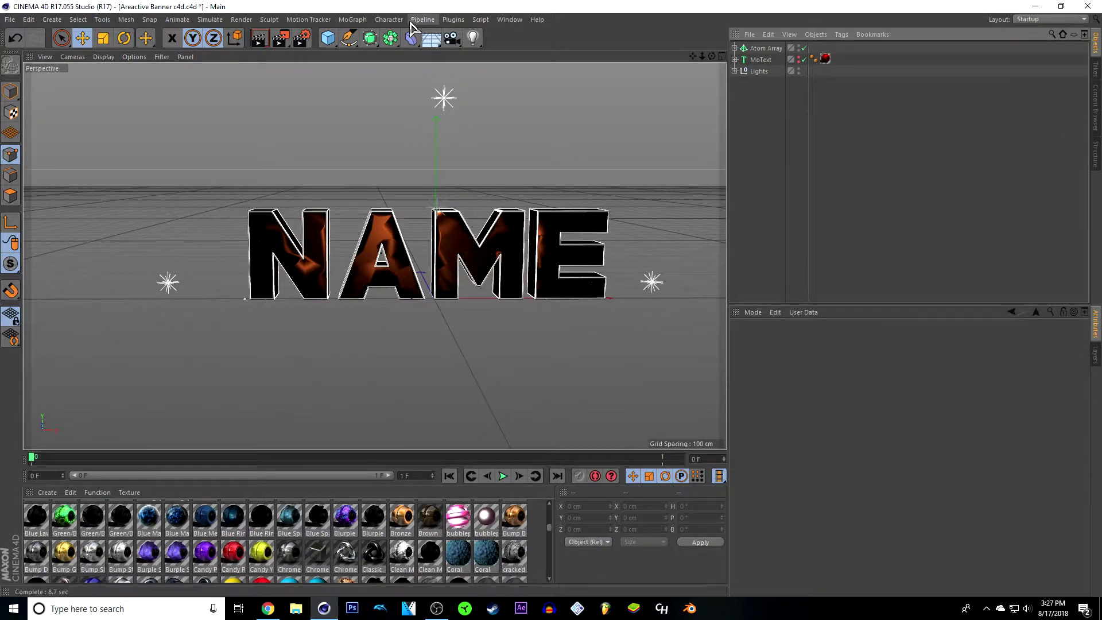
# - Add a MoGraph Fracture object and move all of NitroBlast E's dynamic pieces, Piece 0 to Piece 49, into it
pyautogui.click(364, 23)
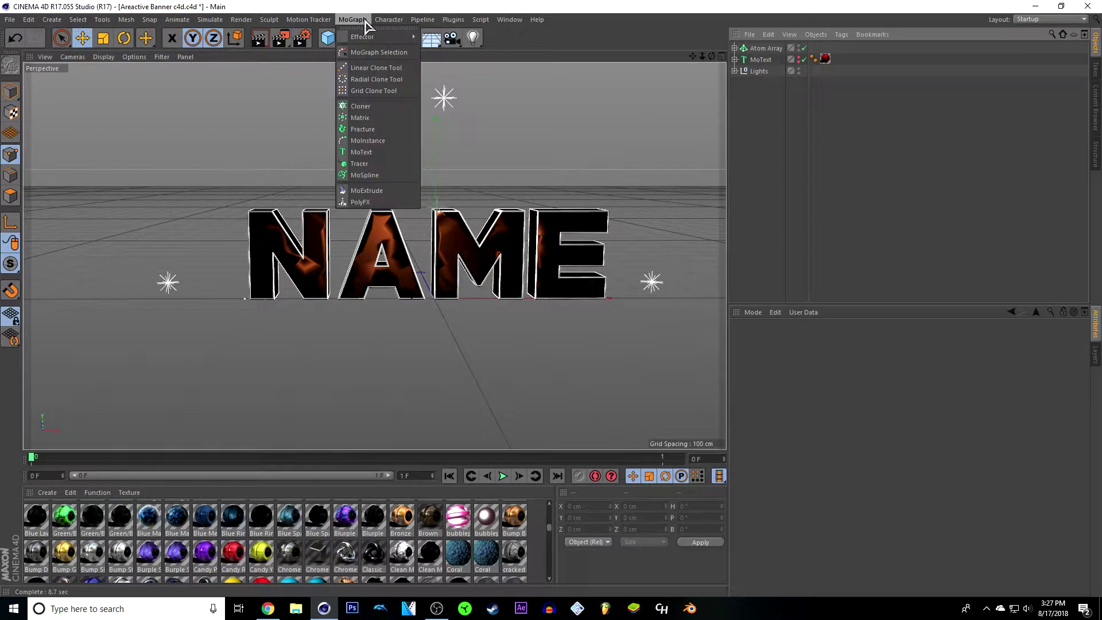
pyautogui.click(365, 130)
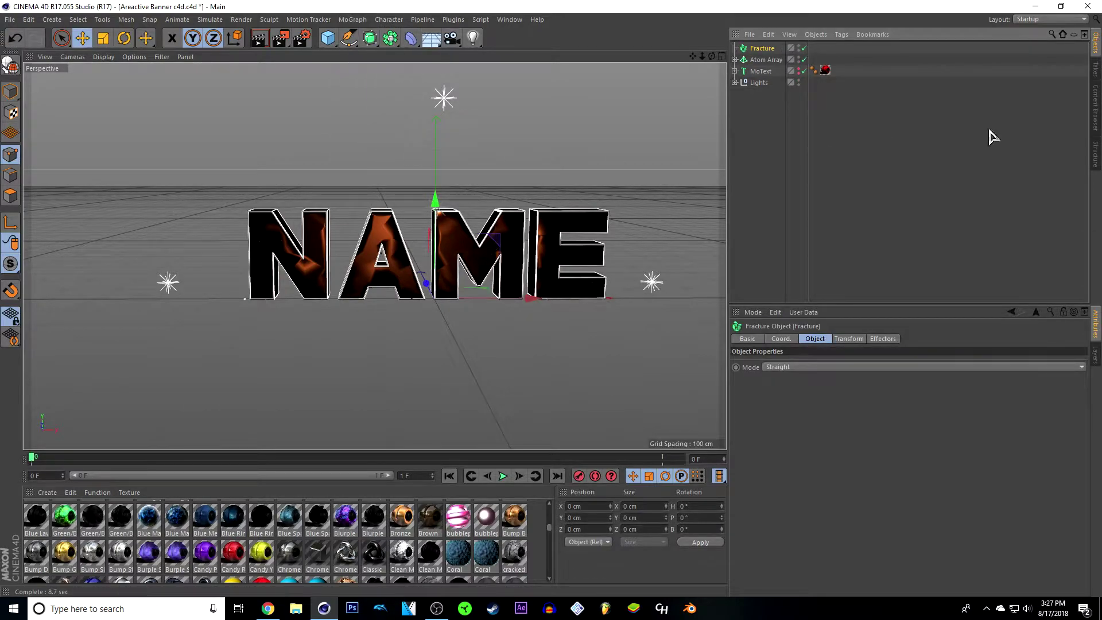
pyautogui.click(735, 71)
pyautogui.click(742, 83)
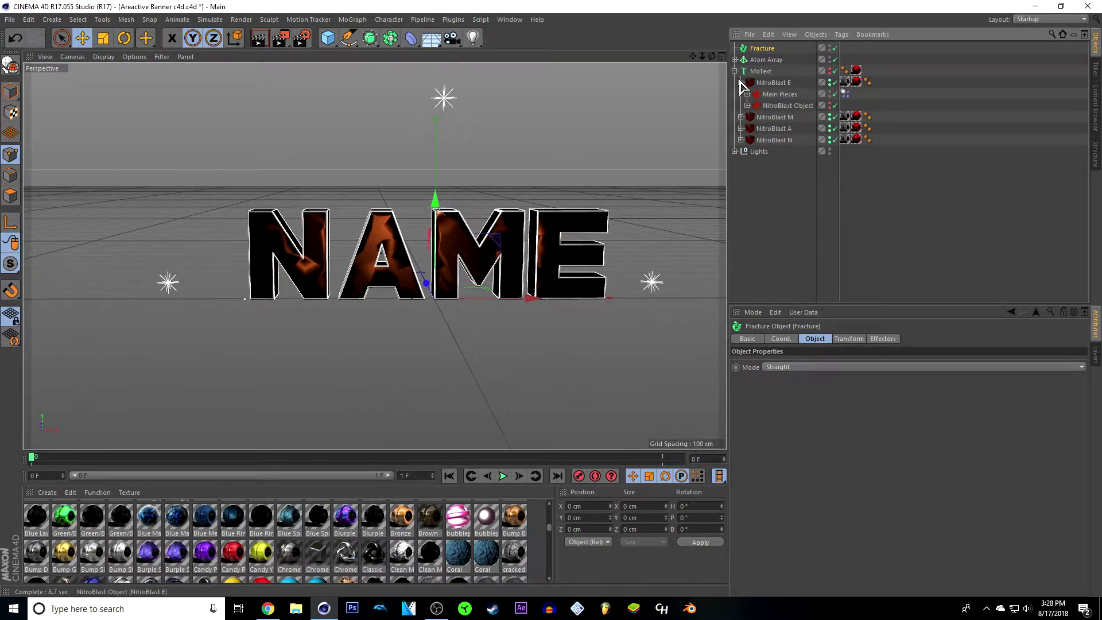
pyautogui.click(747, 94)
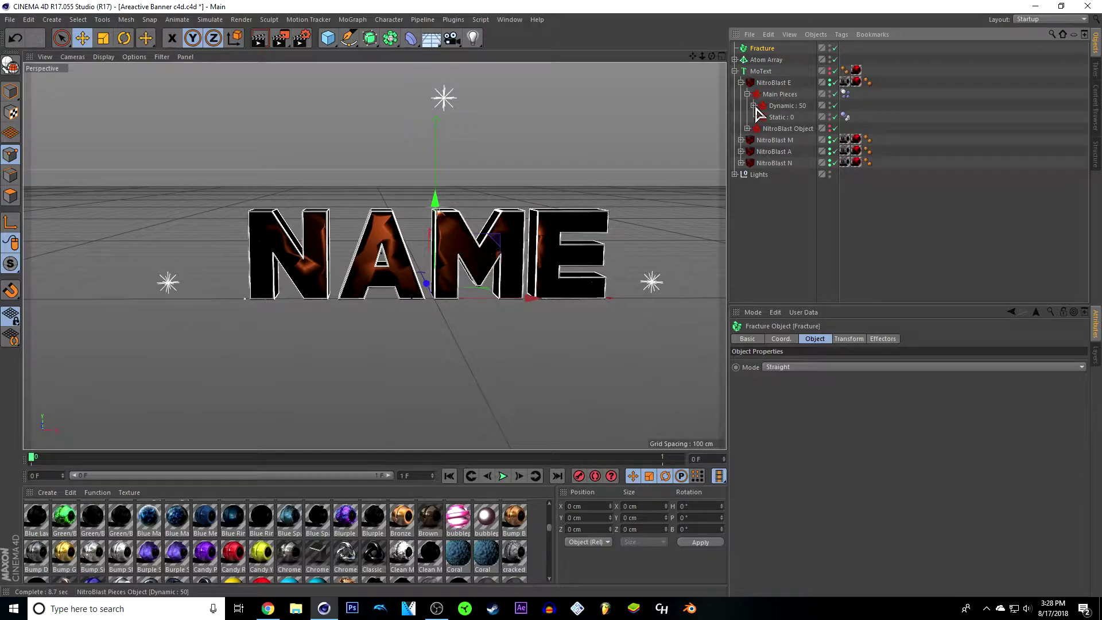
pyautogui.click(754, 105)
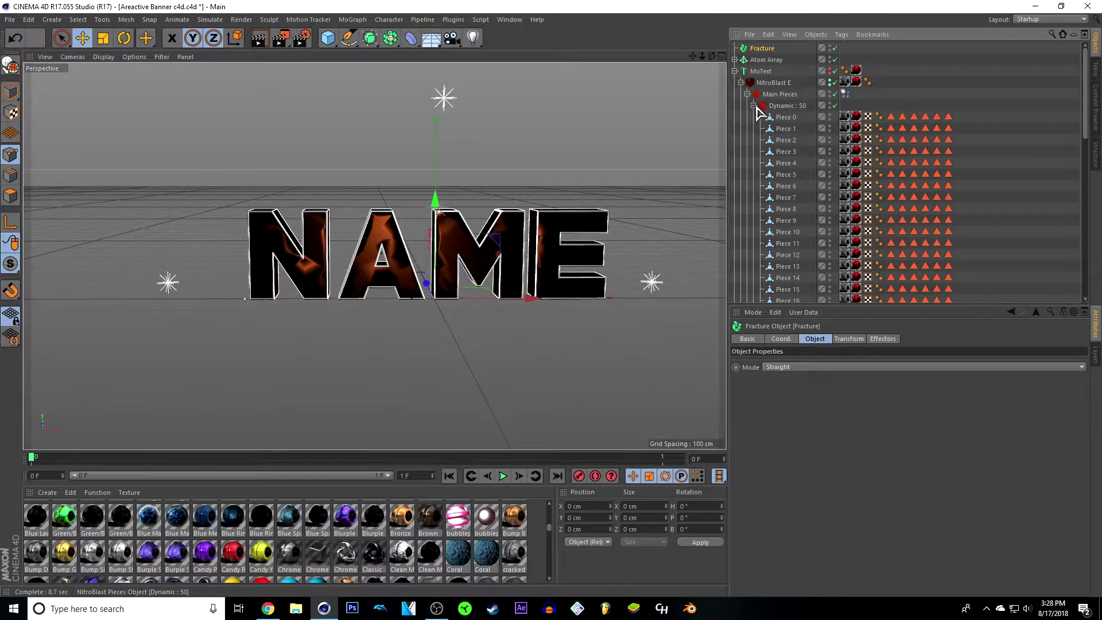
pyautogui.click(786, 118)
pyautogui.scroll(-10, 784, 167)
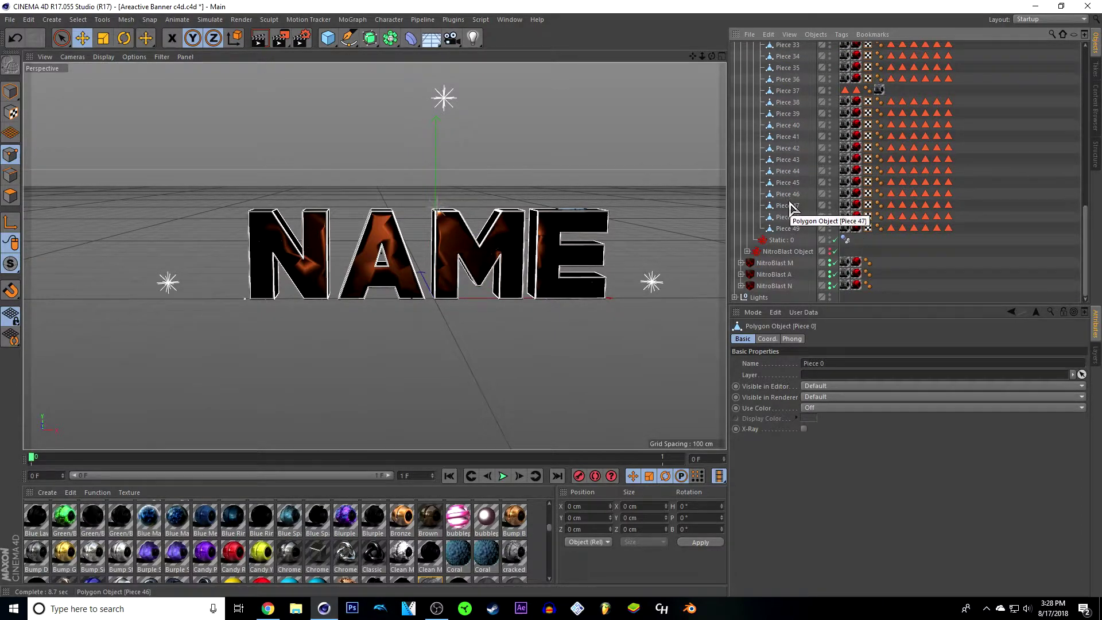
pyautogui.keyDown('shift'); pyautogui.click(787, 228); pyautogui.keyUp('shift')
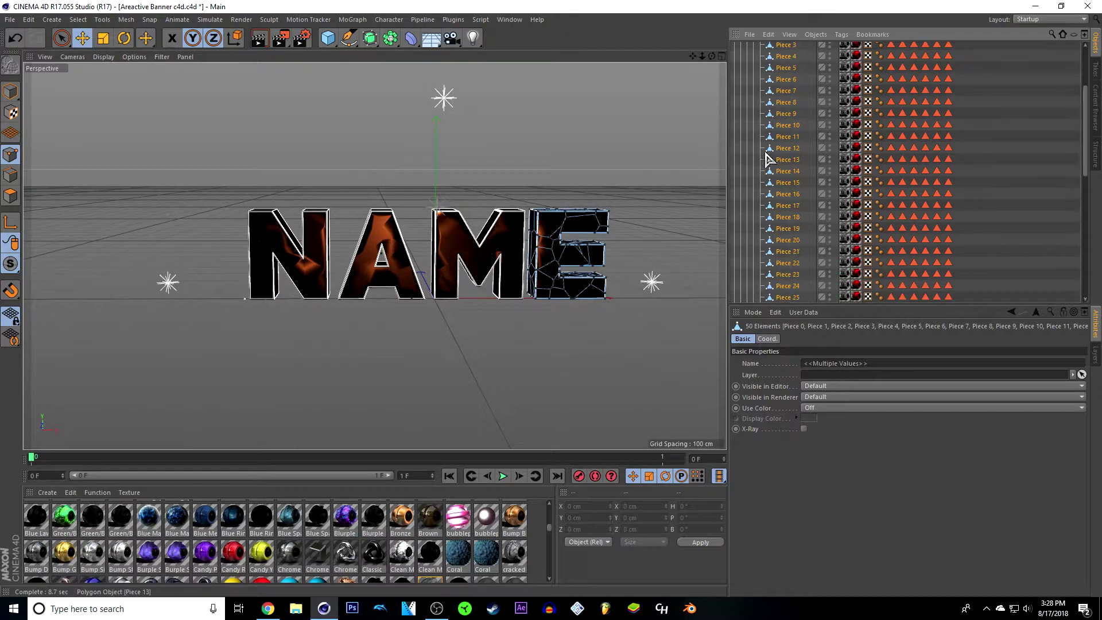
pyautogui.scroll(10, 769, 152)
pyautogui.moveTo(785, 178); pyautogui.dragTo(771, 46)
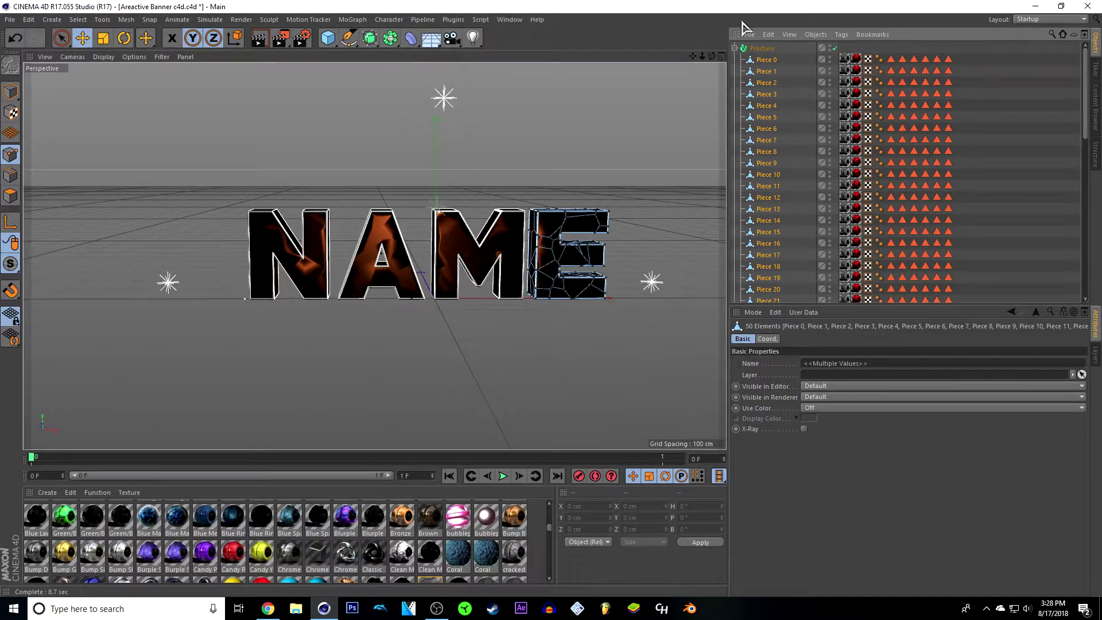
pyautogui.click(735, 49)
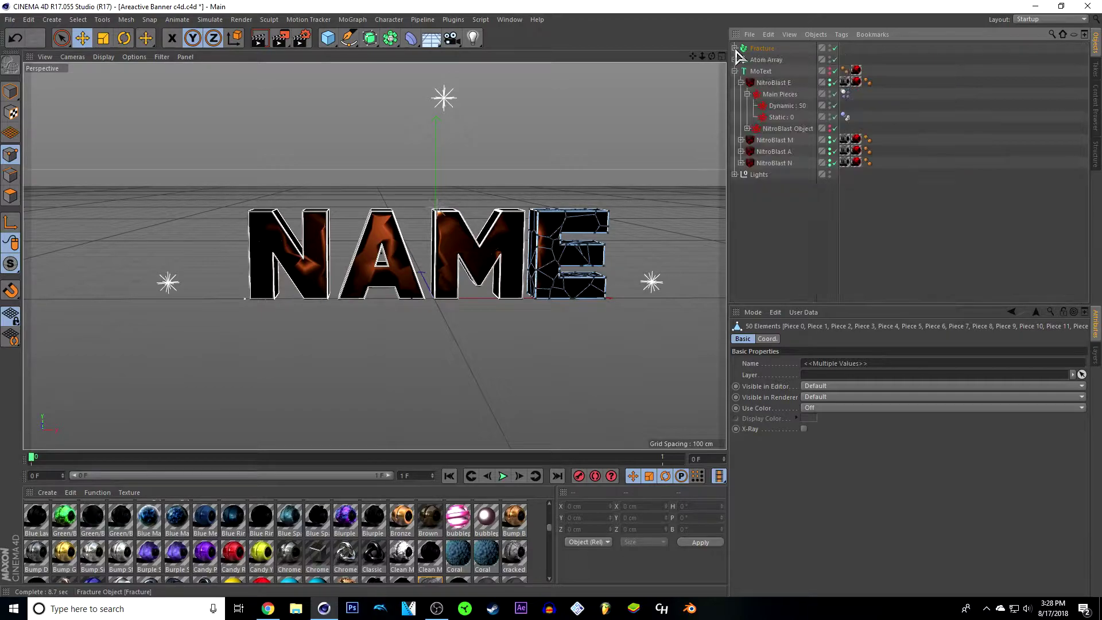
pyautogui.click(741, 83)
# - Move all of NitroBlast M's dynamic pieces into the Fracture object
pyautogui.click(768, 94)
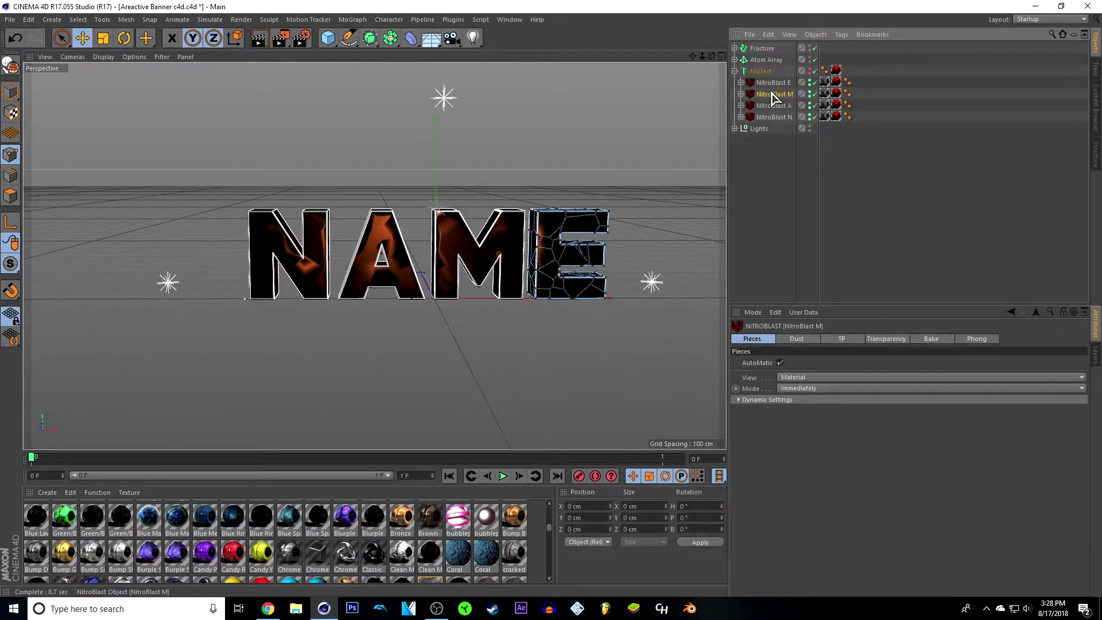
pyautogui.click(741, 94)
pyautogui.click(748, 105)
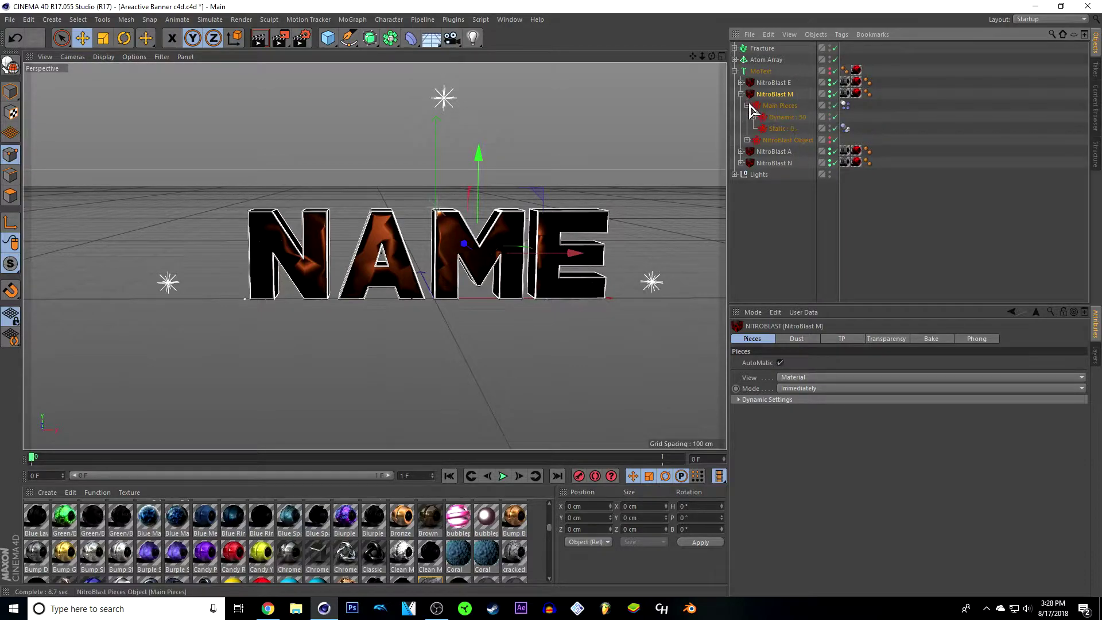
pyautogui.click(754, 117)
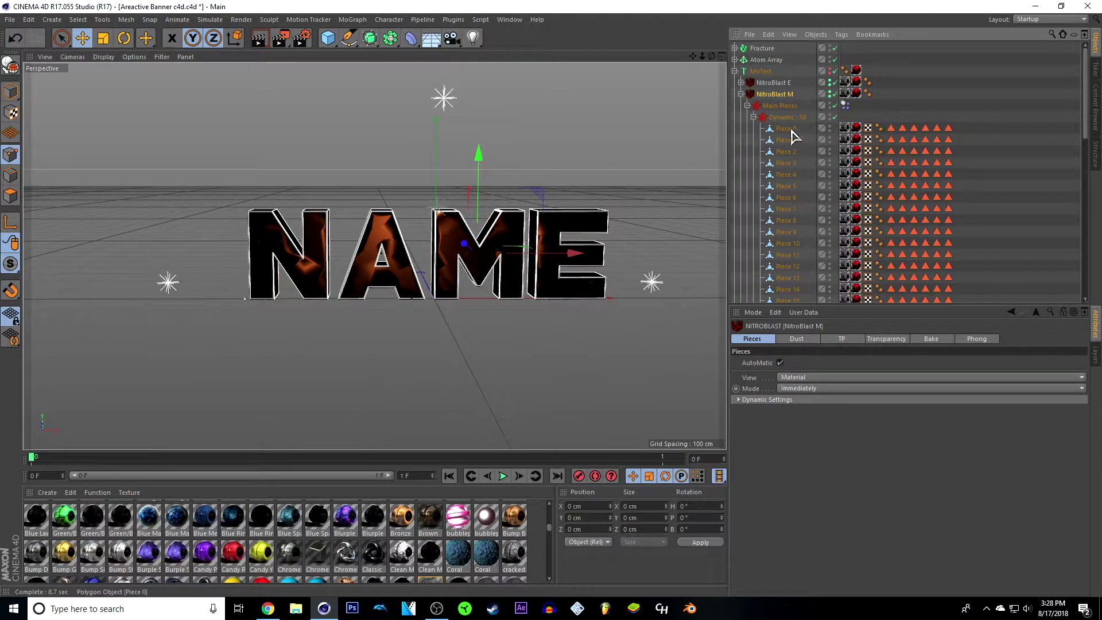
pyautogui.click(791, 130)
pyautogui.scroll(-13, 784, 186)
pyautogui.keyDown('shift'); pyautogui.click(787, 238); pyautogui.keyUp('shift')
pyautogui.scroll(13, 792, 181)
pyautogui.moveTo(792, 182); pyautogui.dragTo(767, 47)
pyautogui.click(735, 48)
pyautogui.click(740, 94)
# - Move all of NitroBlast A's dynamic pieces, Piece 0 to Piece 49, into the Fracture object
pyautogui.click(740, 105)
pyautogui.click(748, 117)
pyautogui.click(754, 129)
pyautogui.click(787, 140)
pyautogui.scroll(-13, 788, 203)
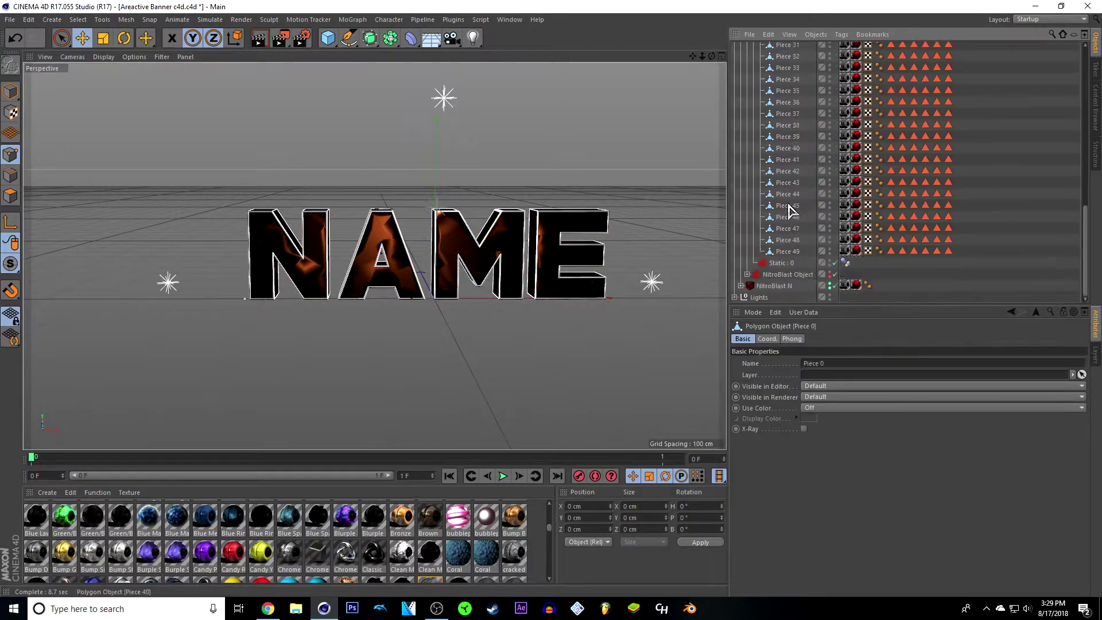
pyautogui.keyDown('shift'); pyautogui.click(789, 253); pyautogui.keyUp('shift')
pyautogui.scroll(13, 789, 256)
pyautogui.moveTo(782, 164); pyautogui.dragTo(764, 49)
pyautogui.click(741, 106)
# - Move all of NitroBlast N's dynamic pieces into the Fracture object and collapse the MoText hierarchy
pyautogui.click(741, 117)
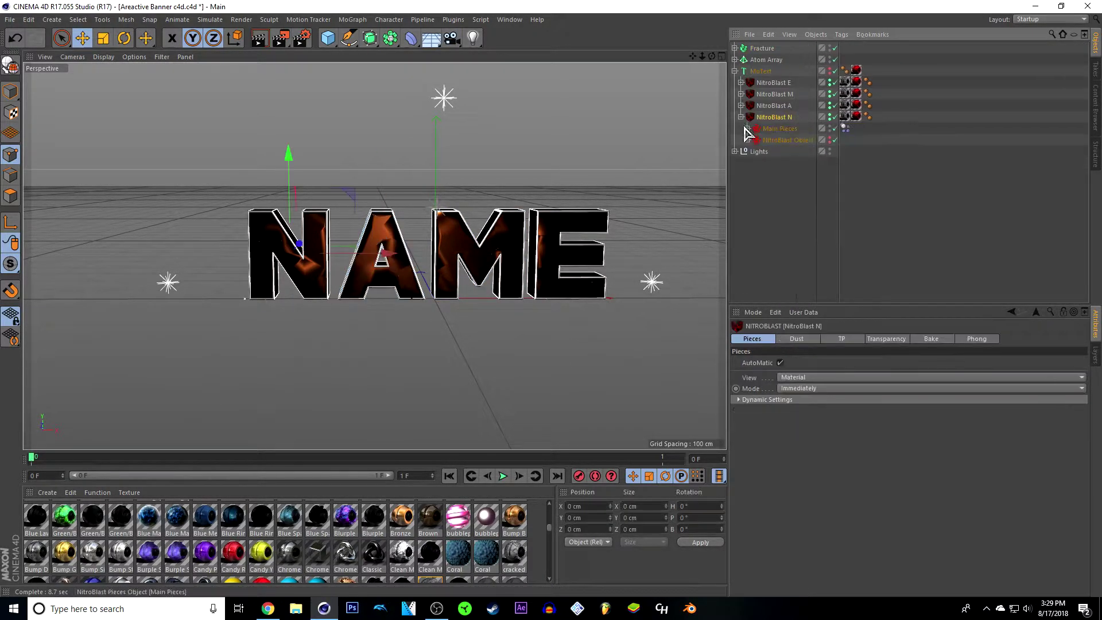
pyautogui.click(748, 129)
pyautogui.click(754, 140)
pyautogui.click(786, 152)
pyautogui.scroll(-10, 795, 229)
pyautogui.keyDown('shift'); pyautogui.click(796, 263); pyautogui.keyUp('shift')
pyautogui.moveTo(785, 176); pyautogui.dragTo(763, 49)
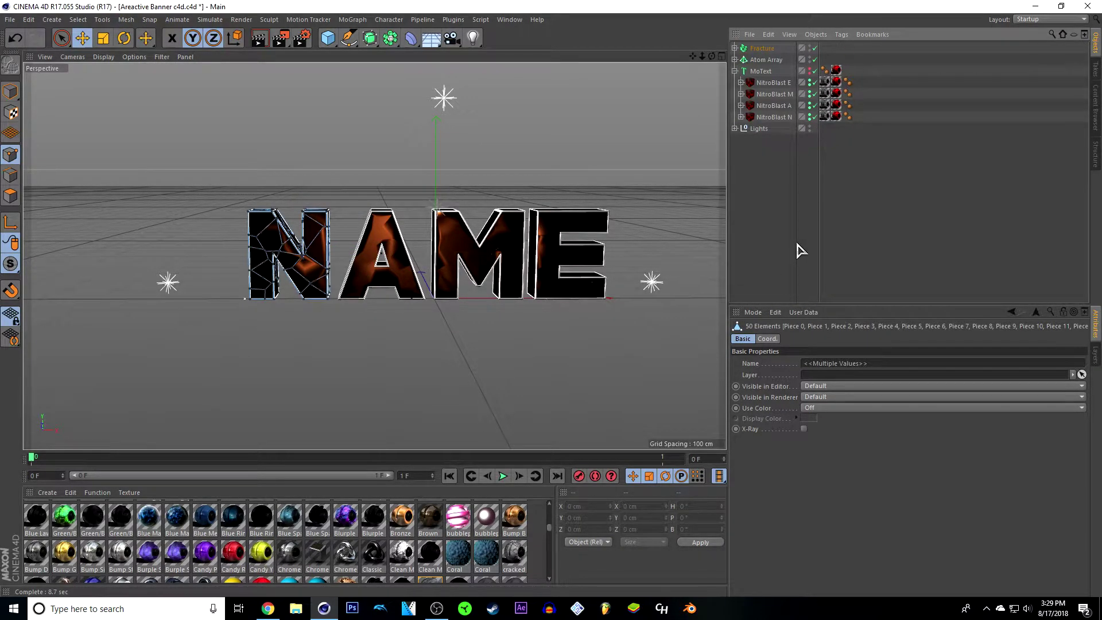
pyautogui.click(769, 193)
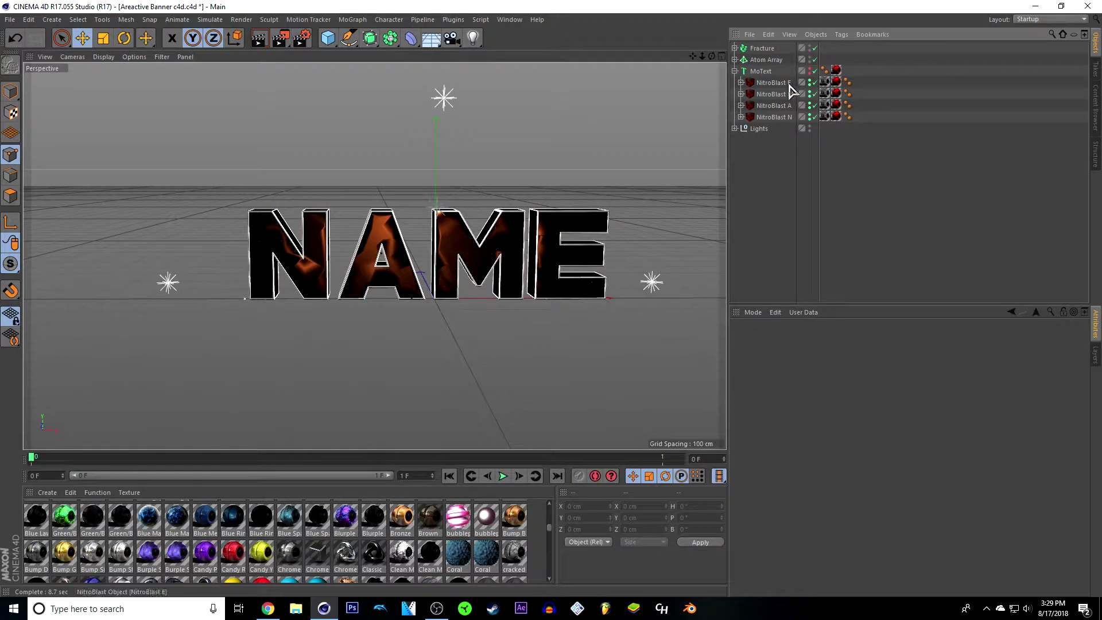
pyautogui.click(735, 71)
# - Add a Random effector to the Fracture object with its strength at 5%, and preview the render of the shattered text
pyautogui.click(761, 49)
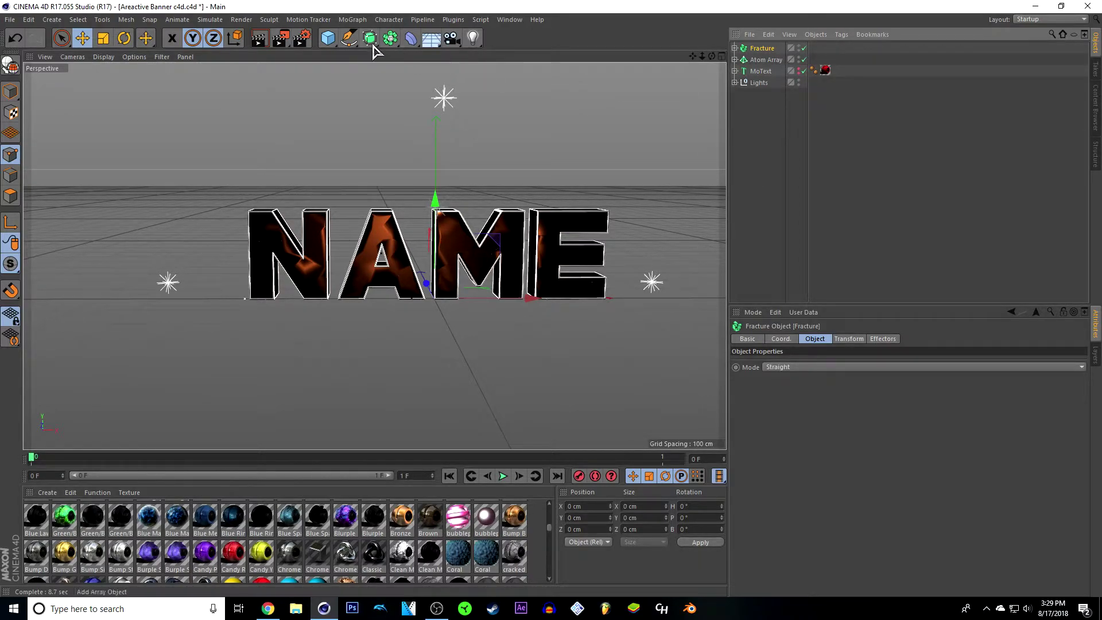
pyautogui.click(353, 21)
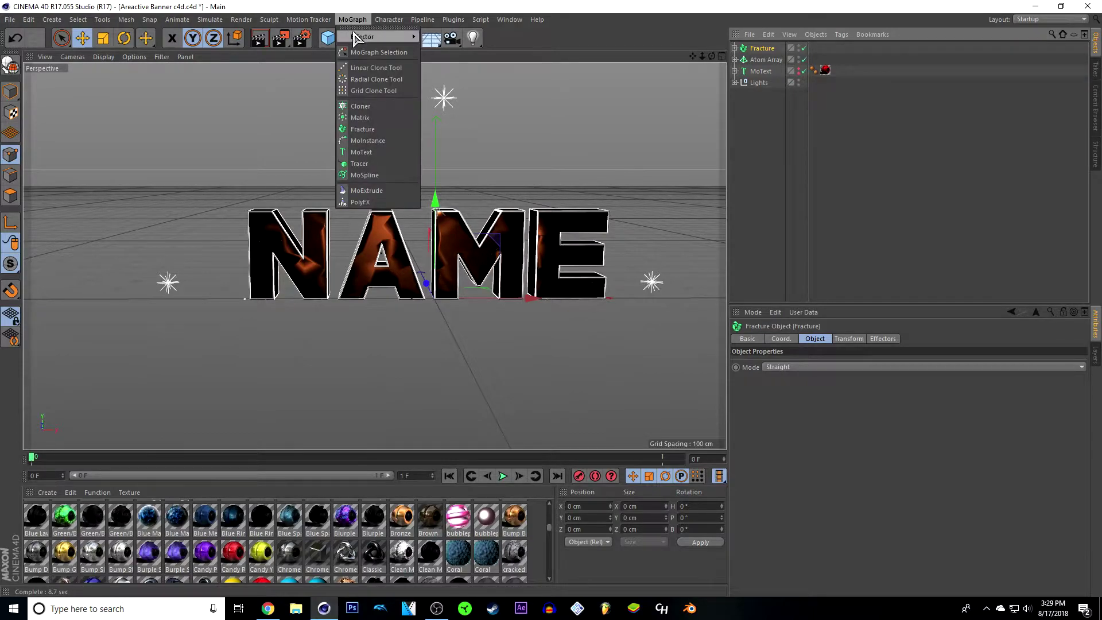
pyautogui.moveTo(356, 36)
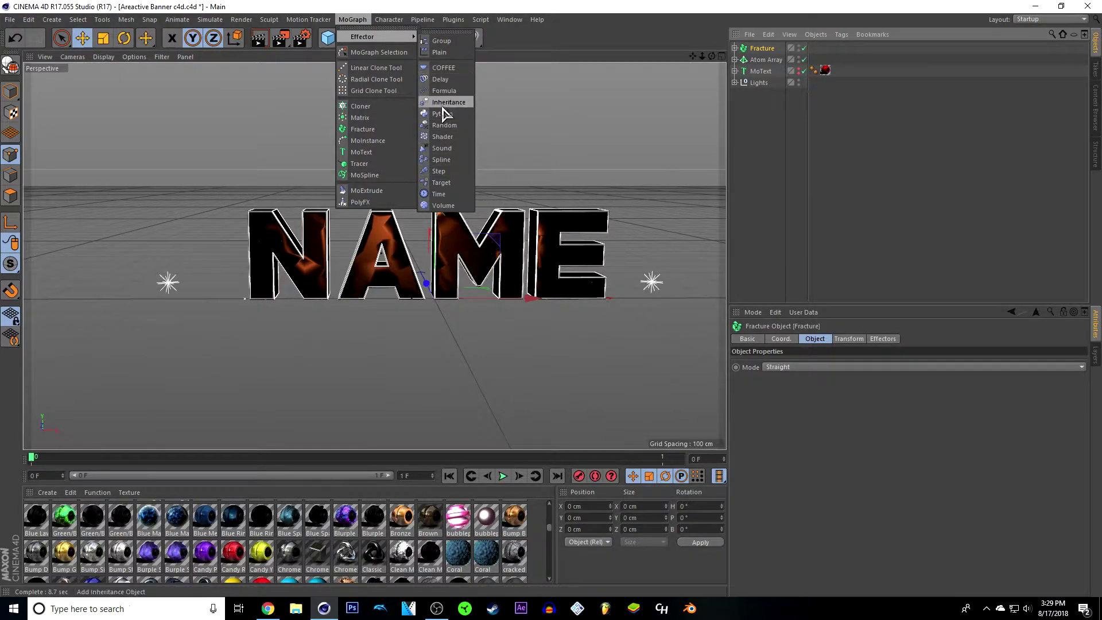
pyautogui.click(445, 126)
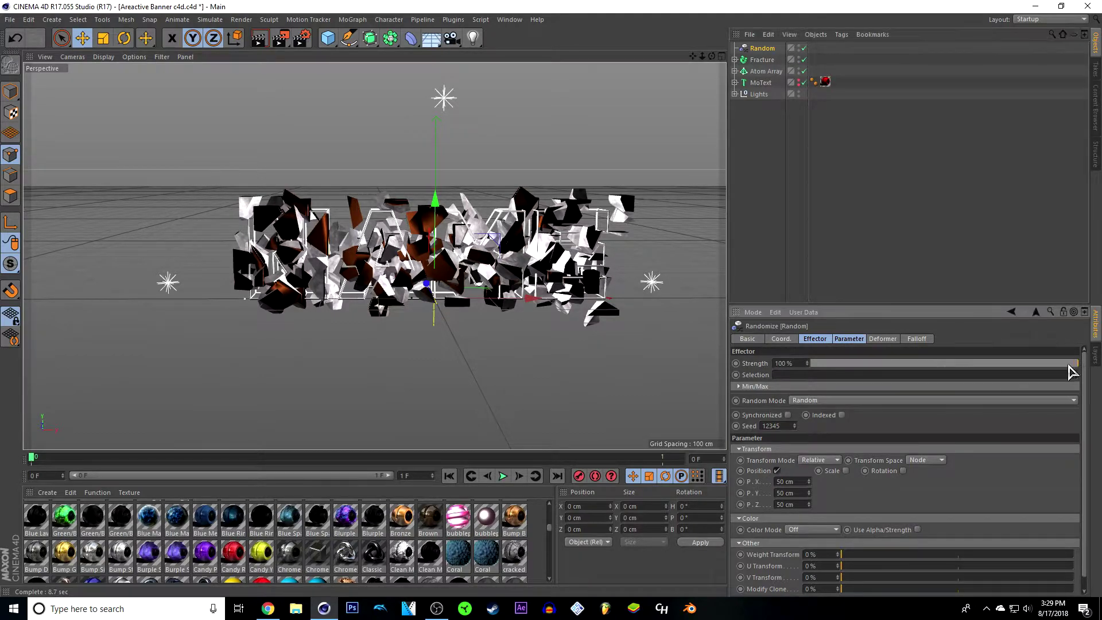
pyautogui.moveTo(1078, 368); pyautogui.dragTo(823, 393)
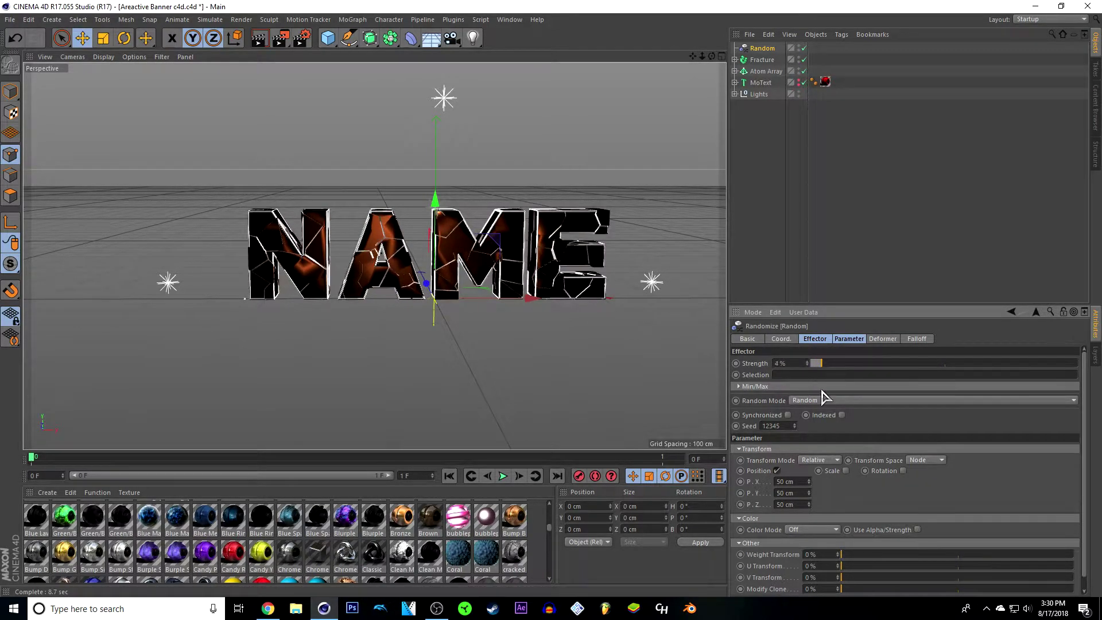
pyautogui.moveTo(822, 392)
pyautogui.mouseDown()
pyautogui.moveTo(878, 409)
pyautogui.moveTo(947, 405)
pyautogui.moveTo(811, 386)
pyautogui.moveTo(827, 394)
pyautogui.mouseUp()
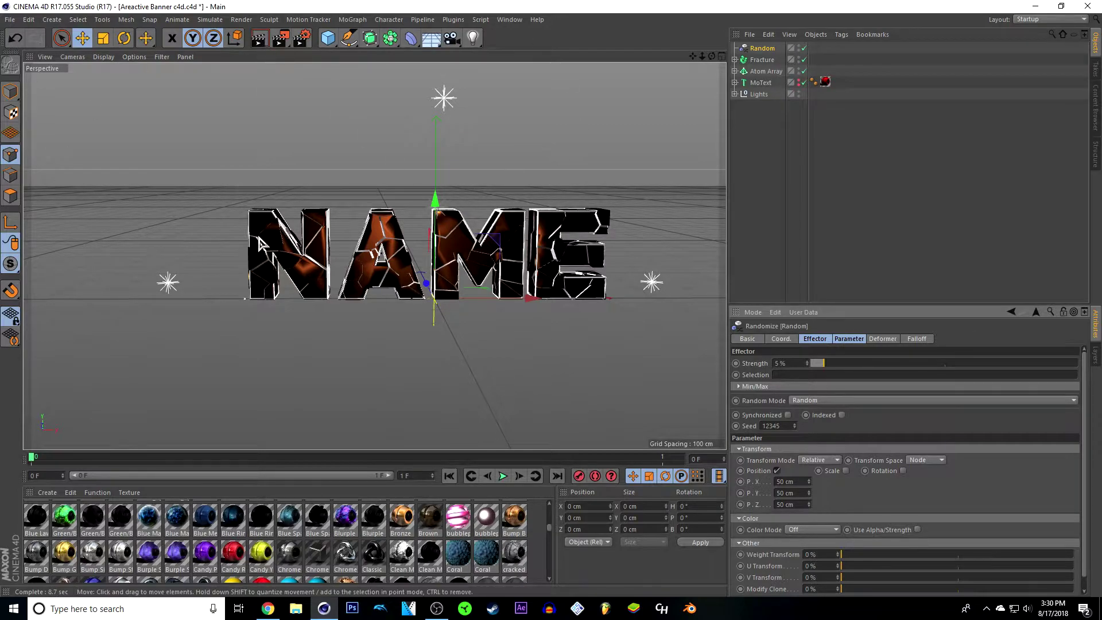
pyautogui.click(259, 41)
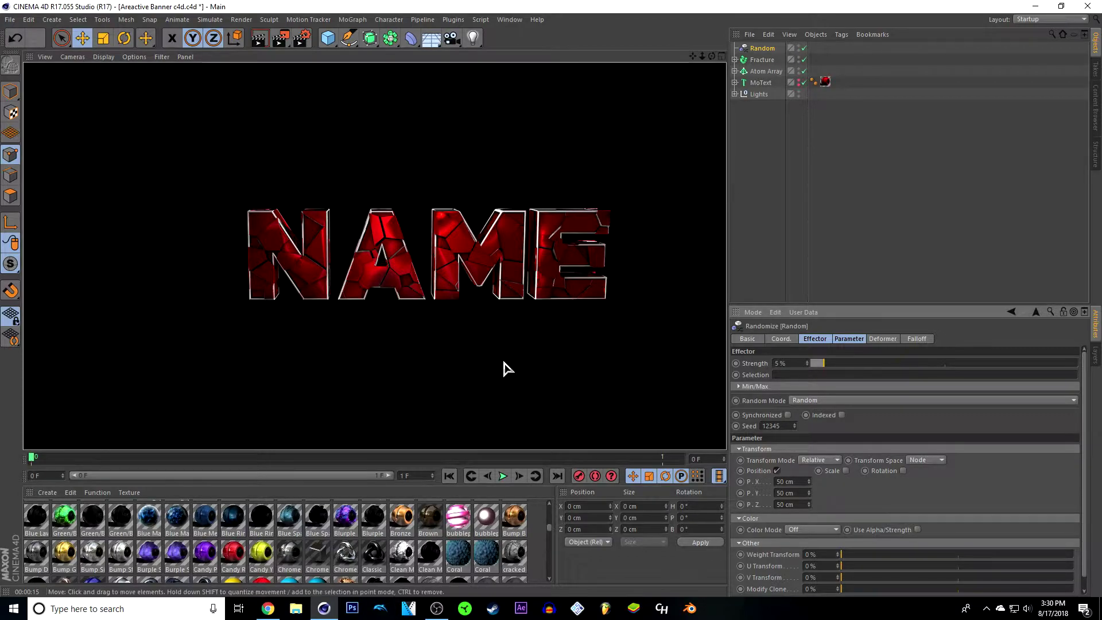
pyautogui.click(770, 217)
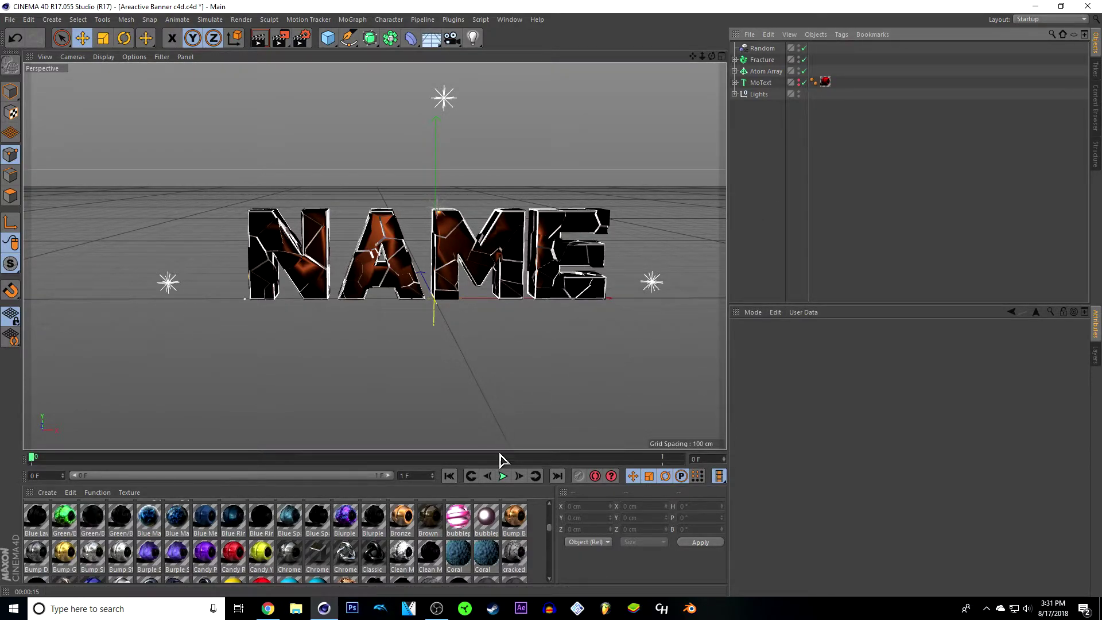
# - Try the Bronze material from the material library on the Atom Array outline
pyautogui.moveTo(501, 451); pyautogui.dragTo(501, 105)
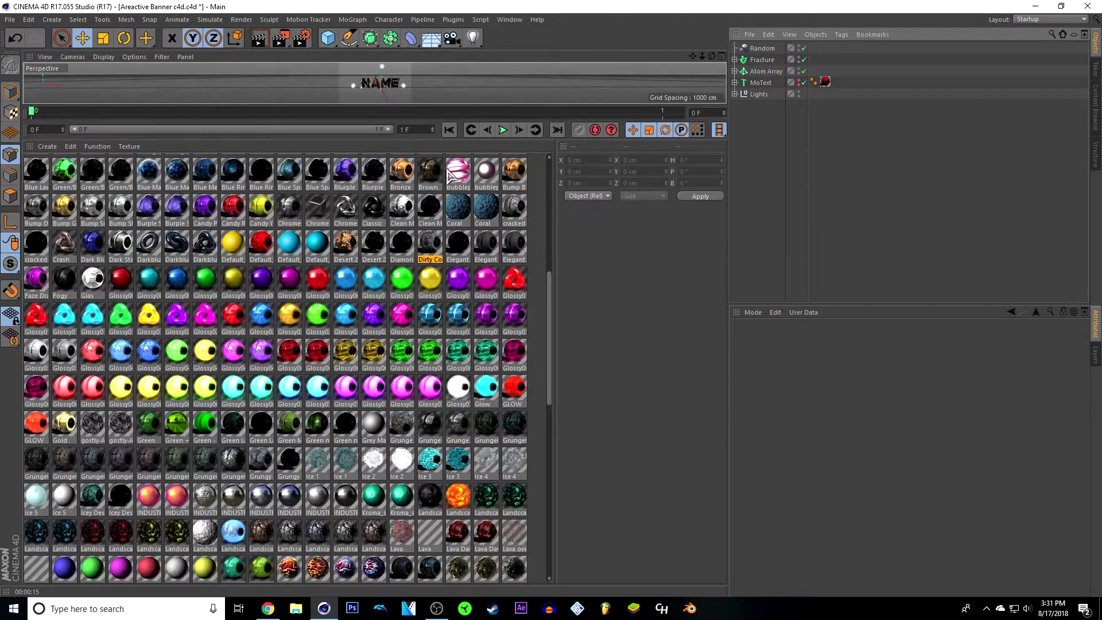
pyautogui.scroll(10, 405, 361)
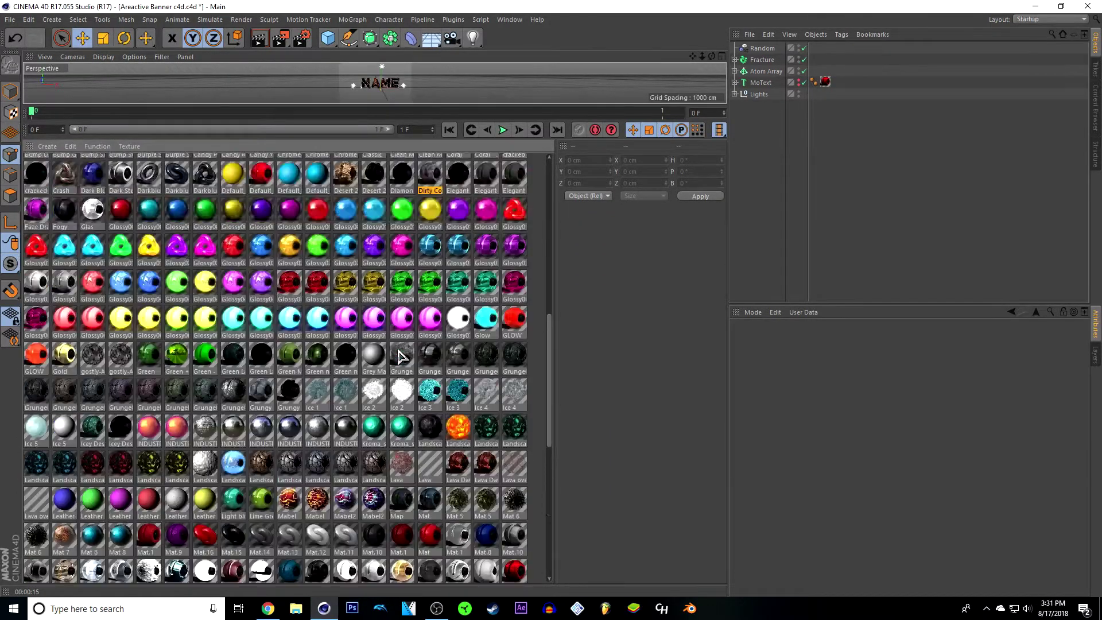
pyautogui.scroll(1, 358, 383)
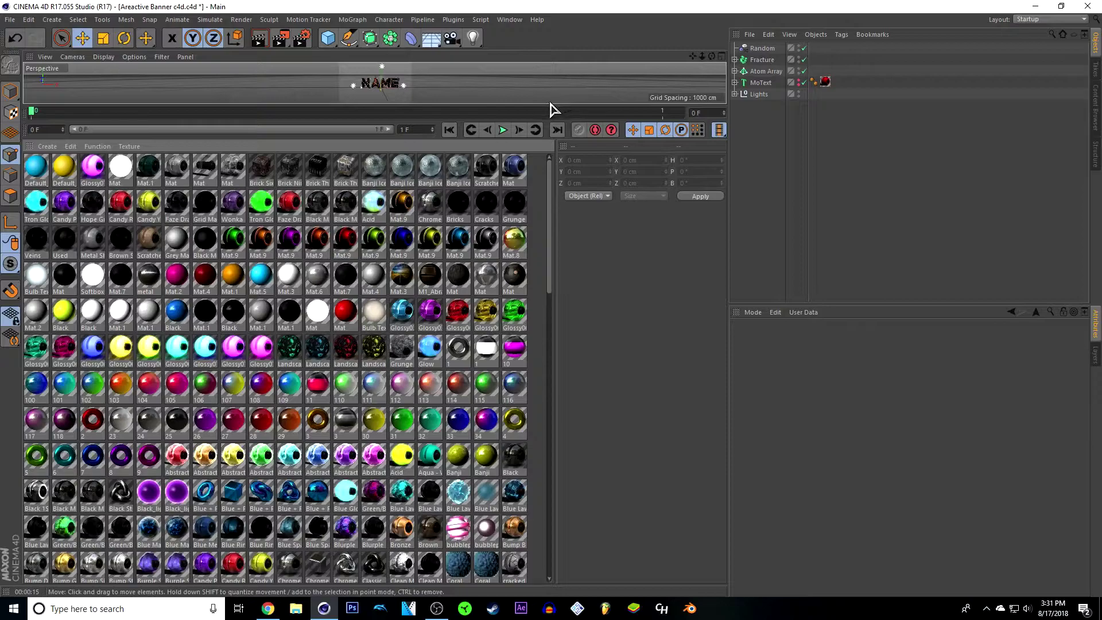
pyautogui.moveTo(549, 106); pyautogui.dragTo(549, 411)
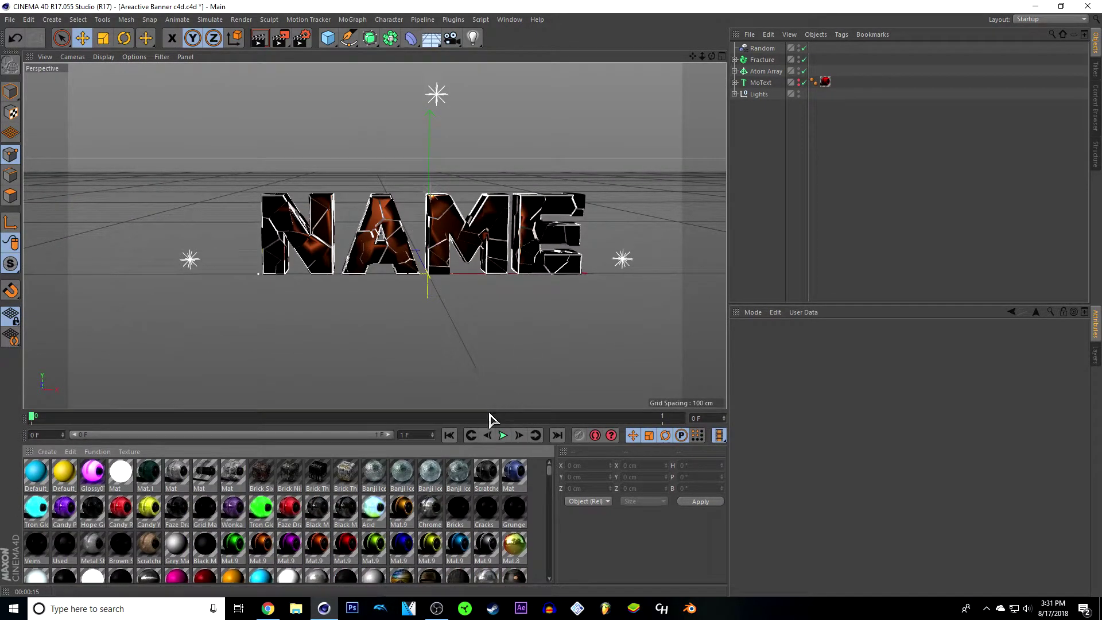
pyautogui.moveTo(485, 410); pyautogui.dragTo(485, 167)
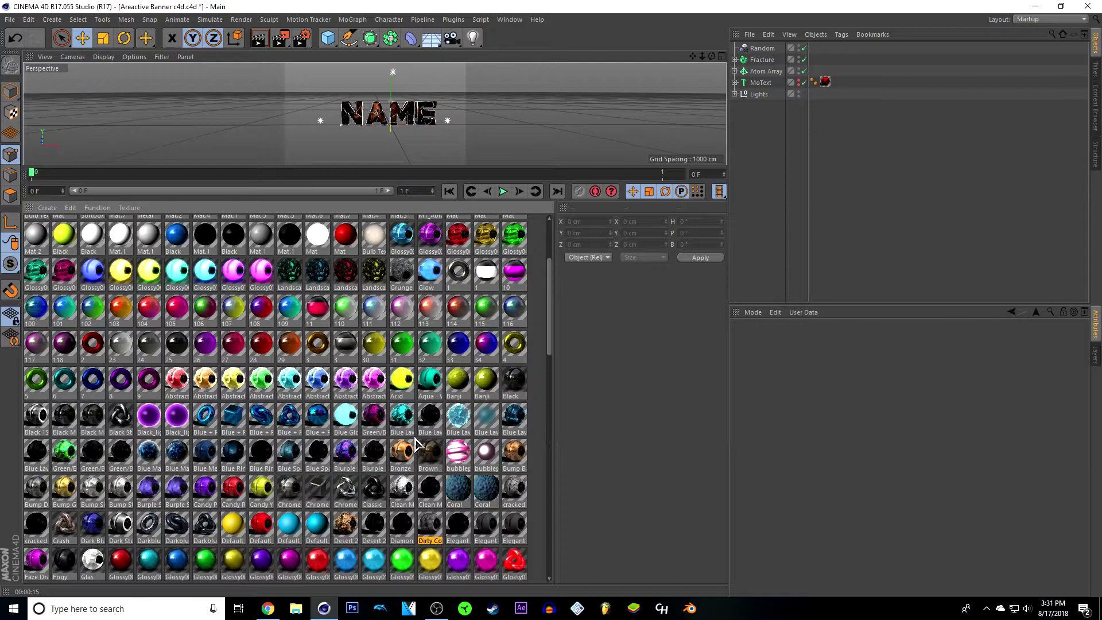
pyautogui.click(402, 454)
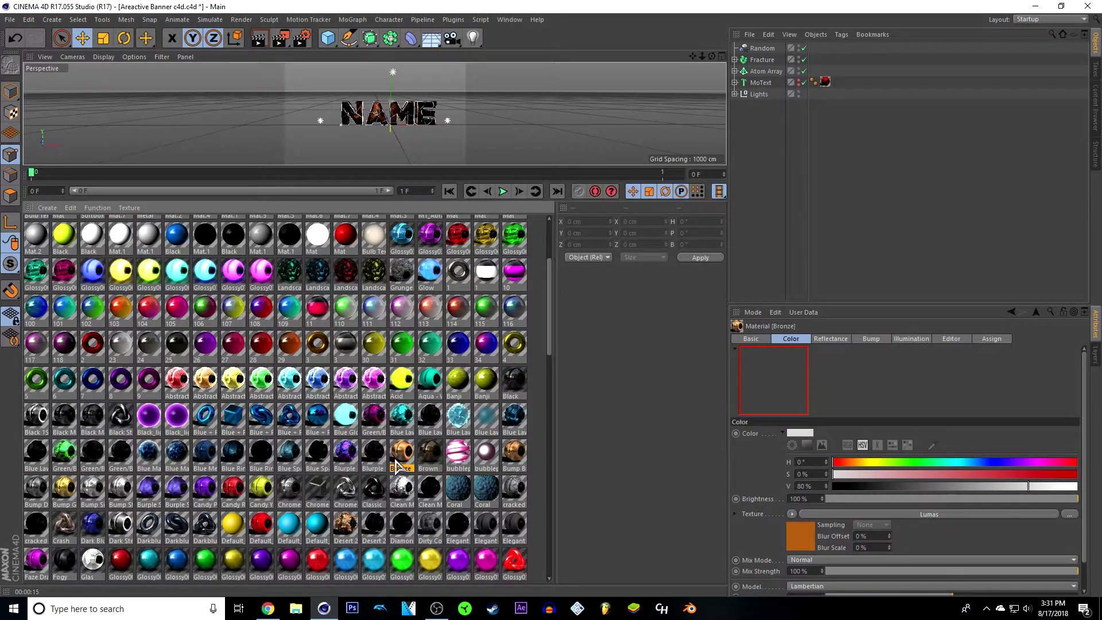
pyautogui.moveTo(402, 457); pyautogui.dragTo(770, 71)
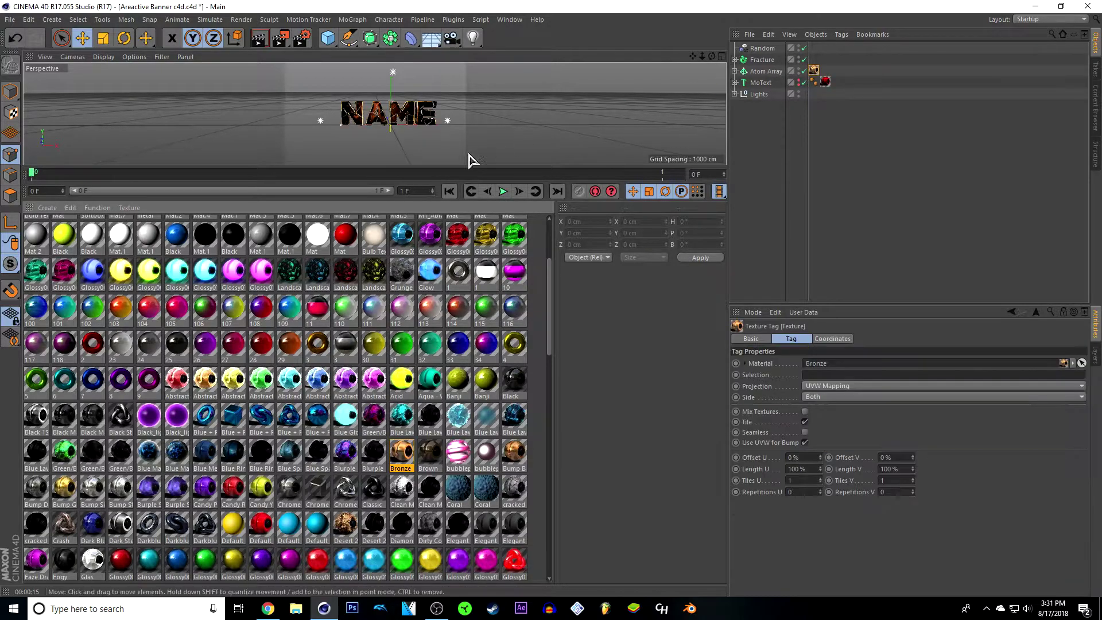
pyautogui.moveTo(449, 167); pyautogui.dragTo(408, 448)
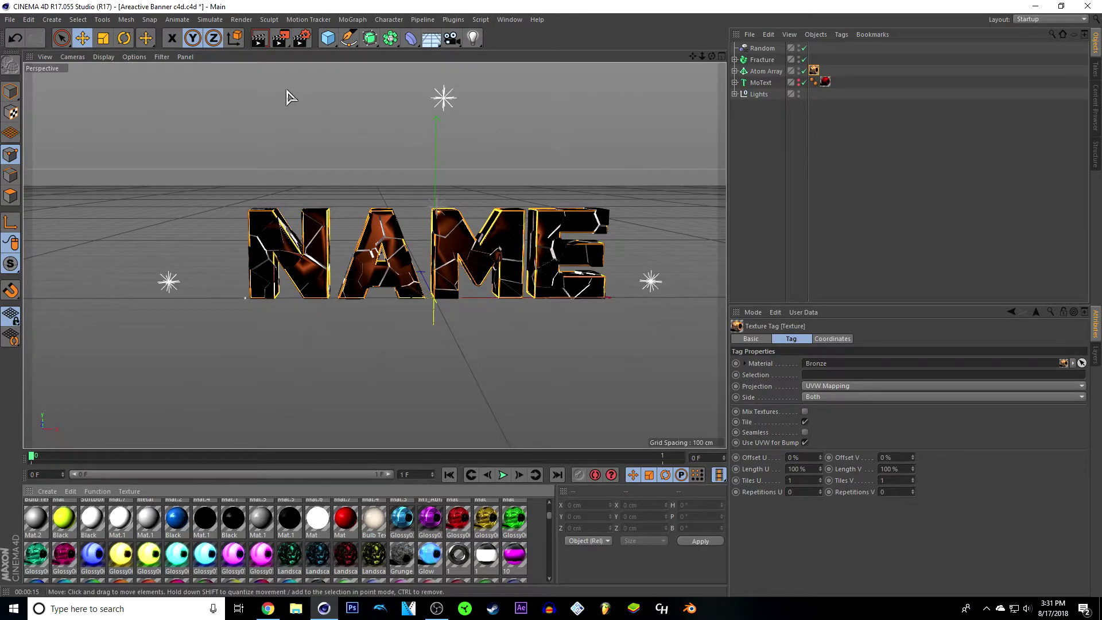
# - Preview the render of the bronze outline and remove the Bronze texture tag from the Atom Array
pyautogui.click(260, 38)
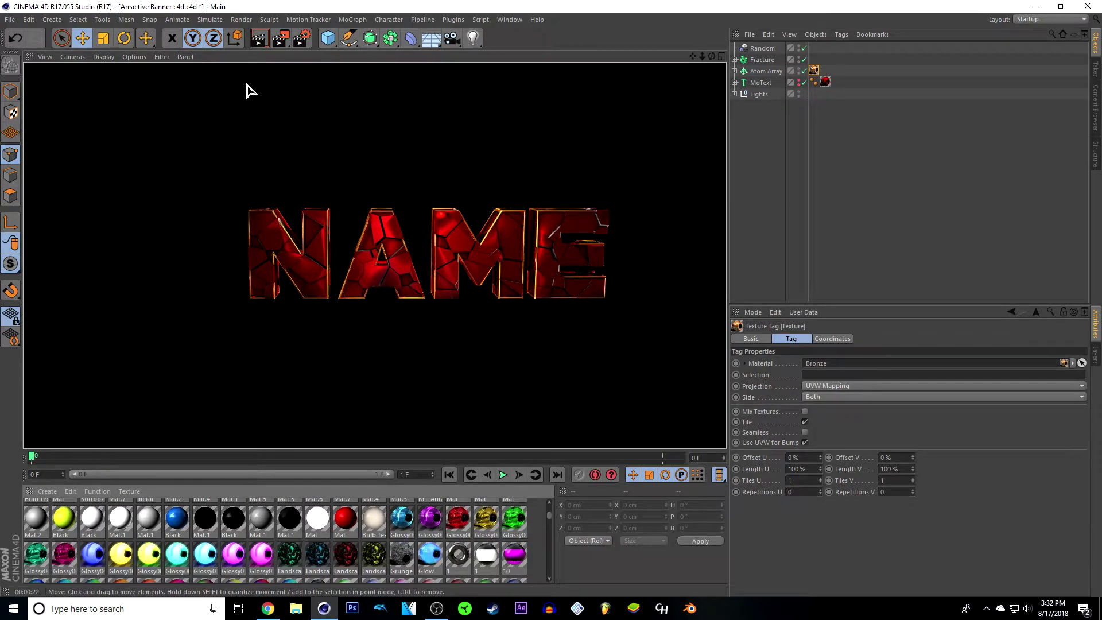
pyautogui.click(781, 174)
pyautogui.click(814, 71)
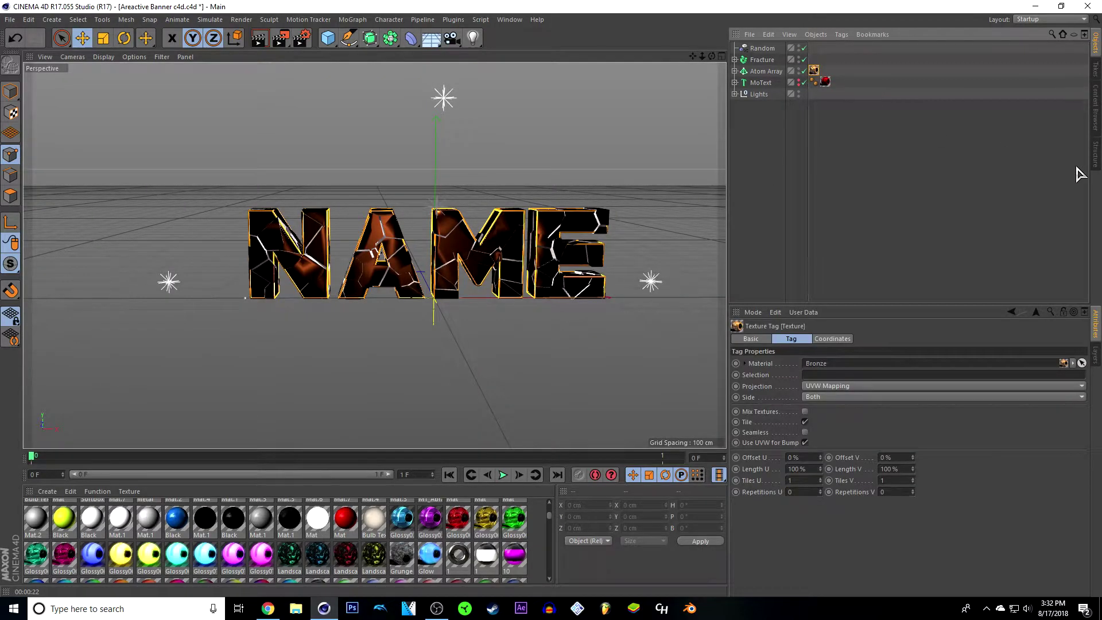
pyautogui.press('Delete')
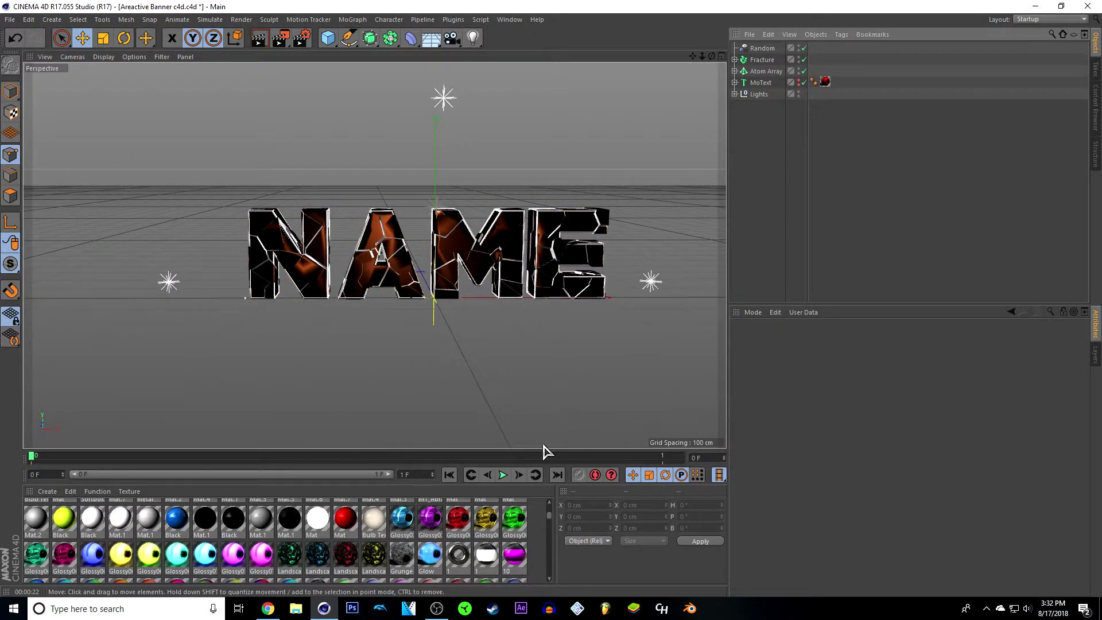
pyautogui.moveTo(542, 449); pyautogui.dragTo(532, 228)
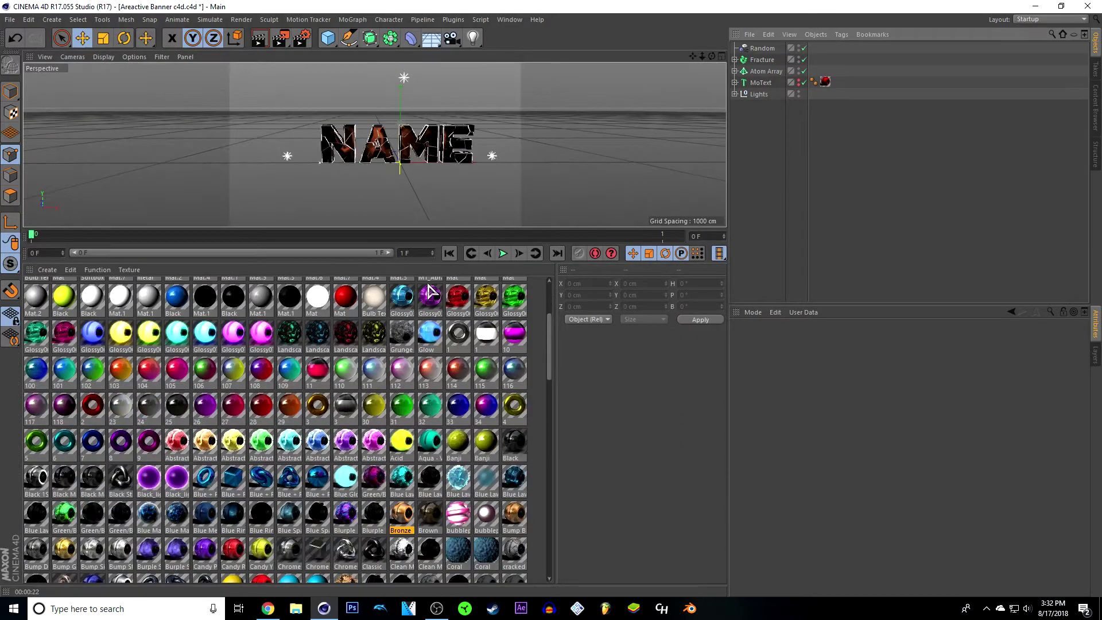
pyautogui.scroll(-10, 399, 465)
pyautogui.scroll(15, 399, 470)
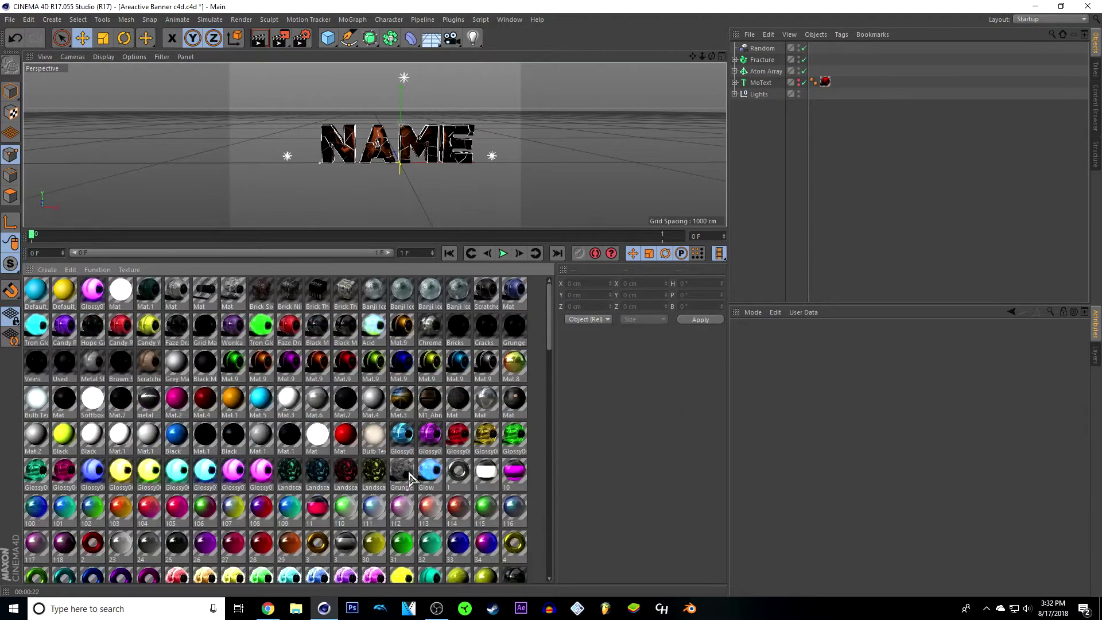
pyautogui.moveTo(495, 232); pyautogui.dragTo(453, 488)
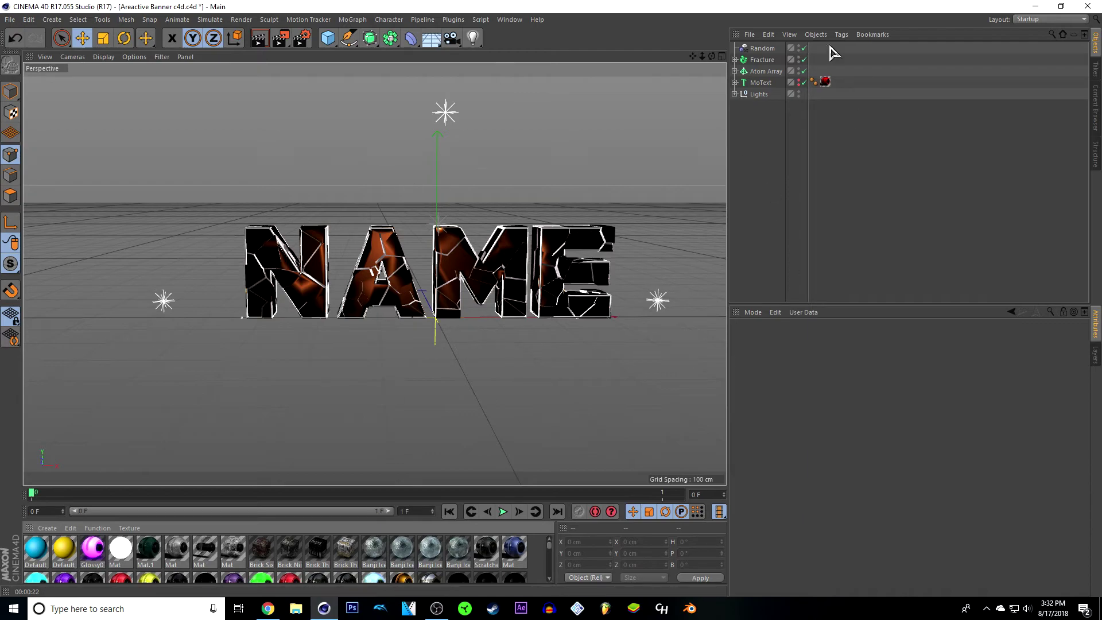
# - Add a Landscape primitive, make it spherical, and move it back in depth behind the NAME text
pyautogui.click(330, 45)
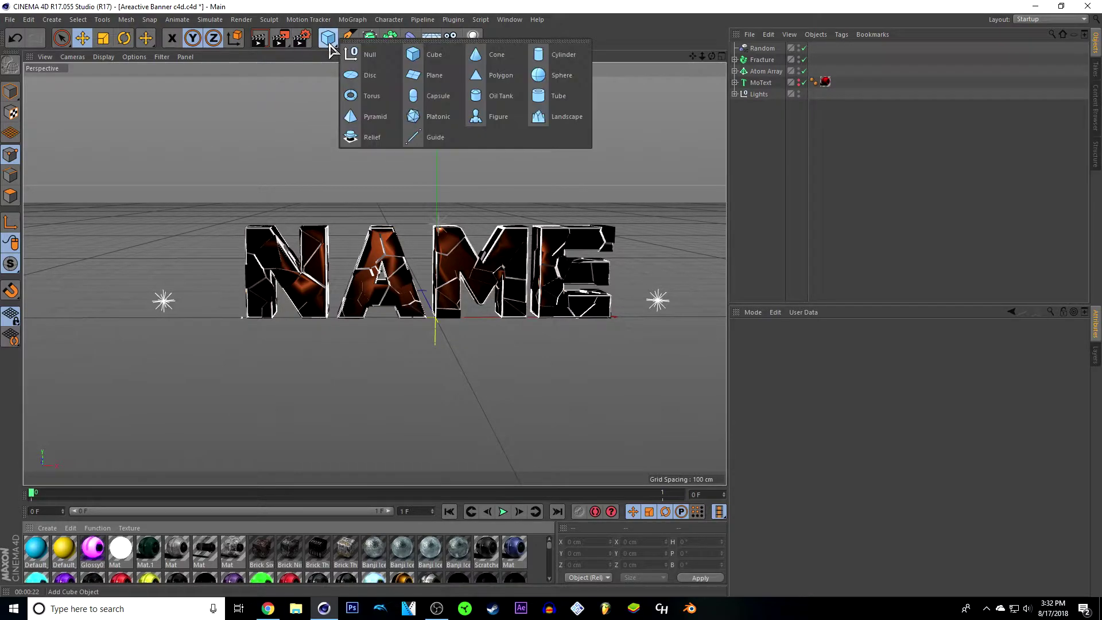
pyautogui.click(549, 117)
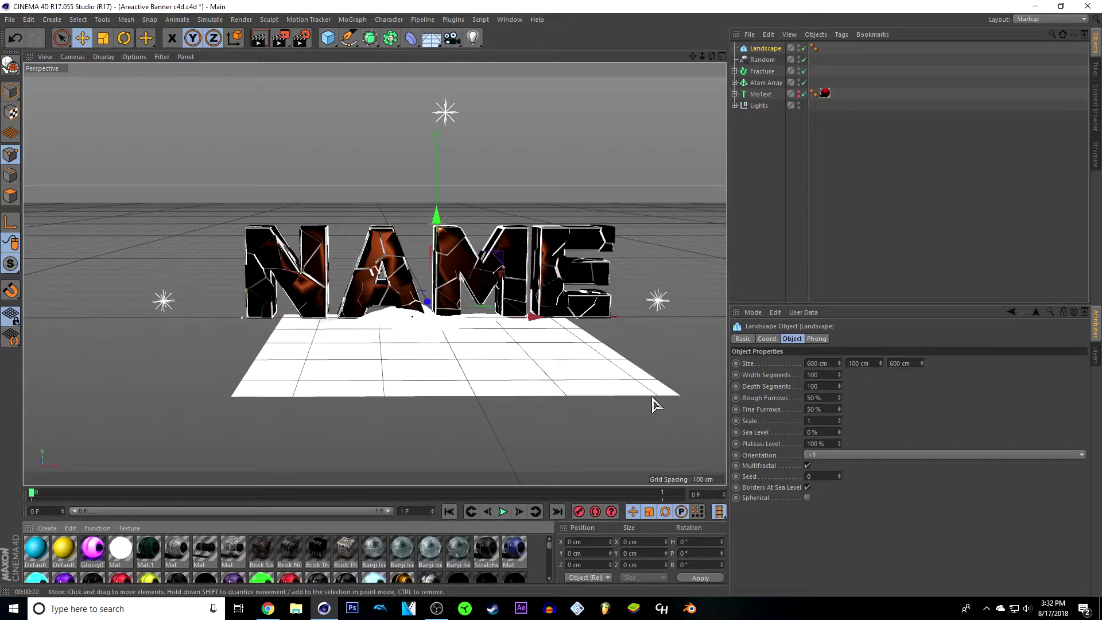
pyautogui.click(808, 498)
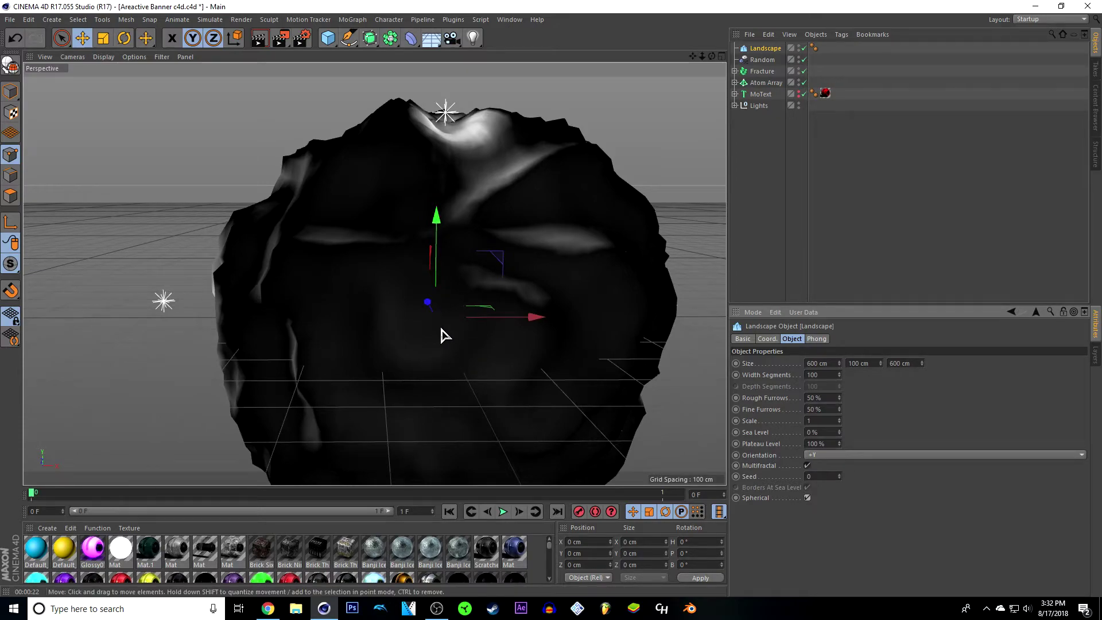
pyautogui.moveTo(429, 304); pyautogui.dragTo(406, 290)
pyautogui.scroll(-1, 213, 366)
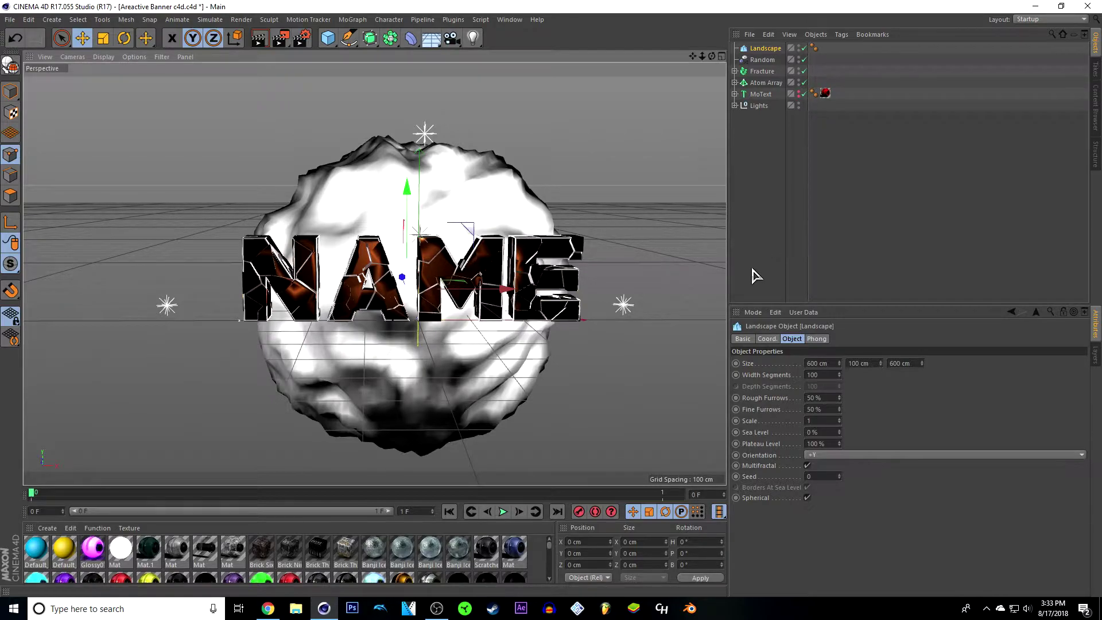
pyautogui.click(745, 236)
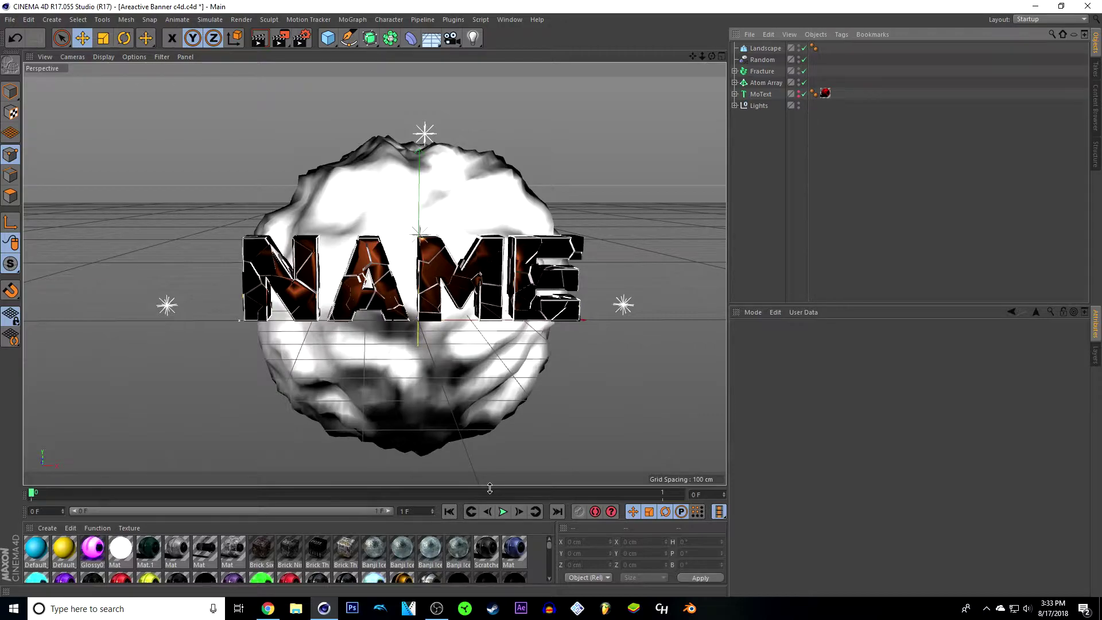
# - Fracture the Landscape sphere with NitroBlast Main at High quality into 200 pieces, and close the plugin window
pyautogui.moveTo(490, 488); pyautogui.dragTo(453, 509)
pyautogui.click(766, 49)
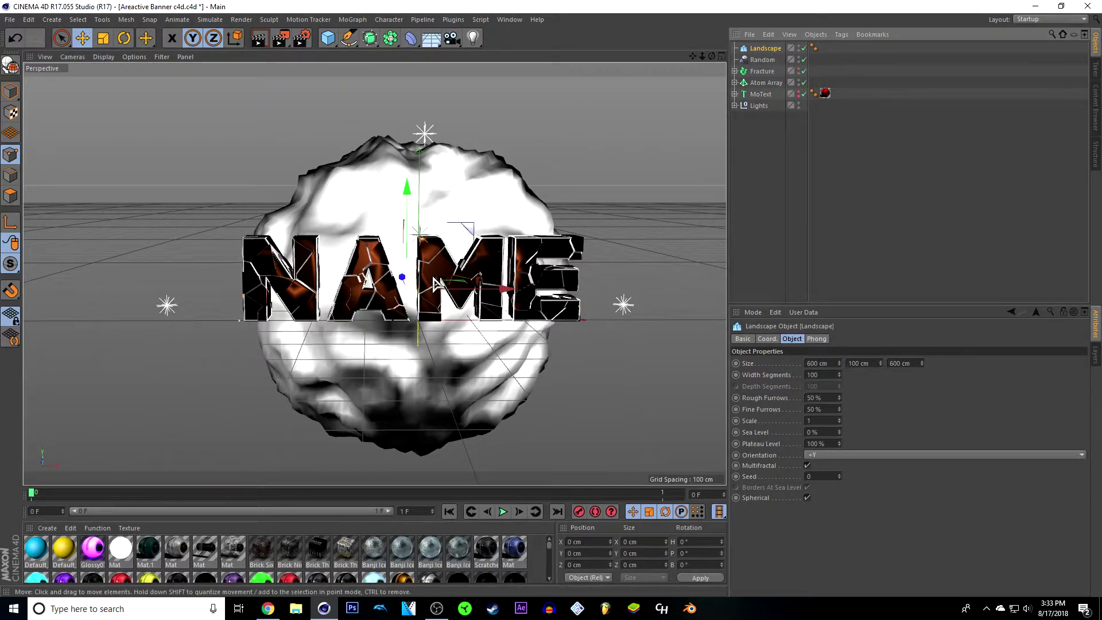
pyautogui.click(453, 20)
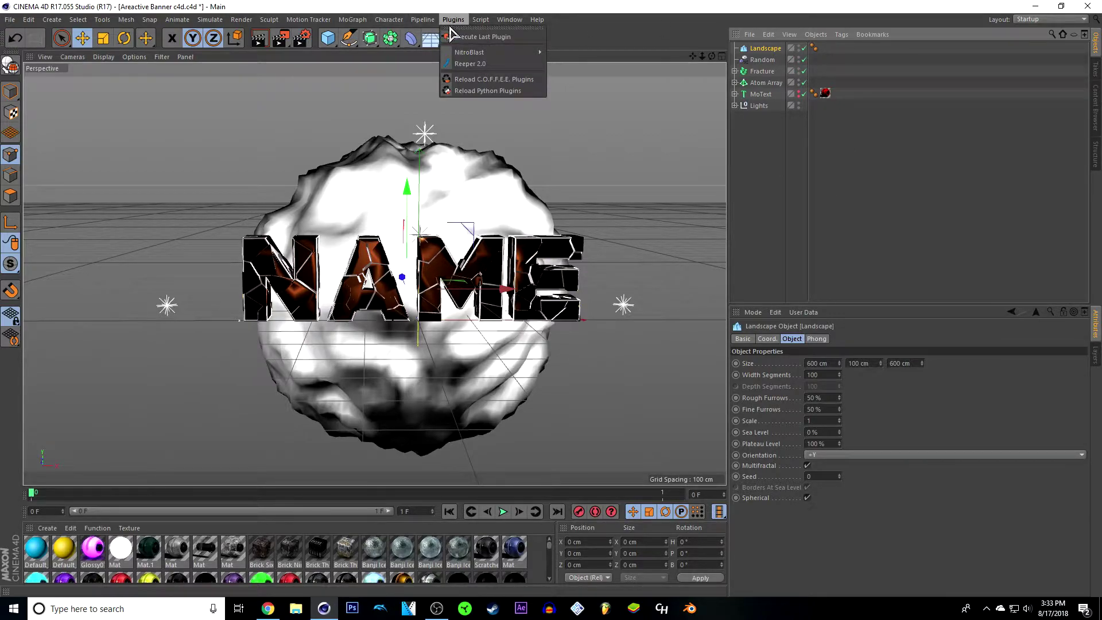
pyautogui.moveTo(469, 52)
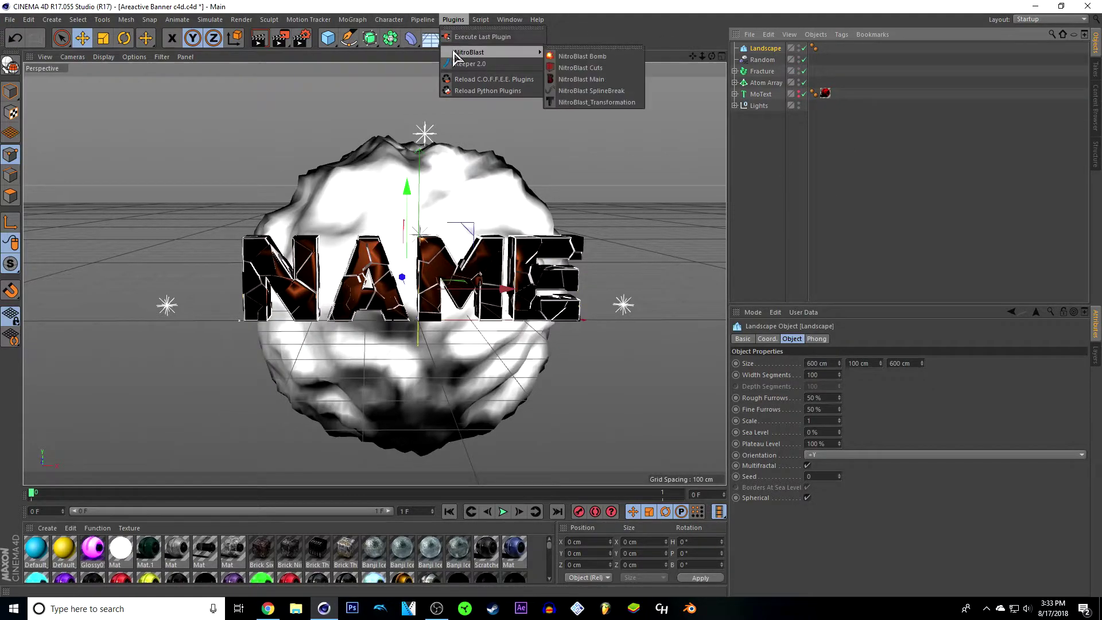
pyautogui.click(583, 79)
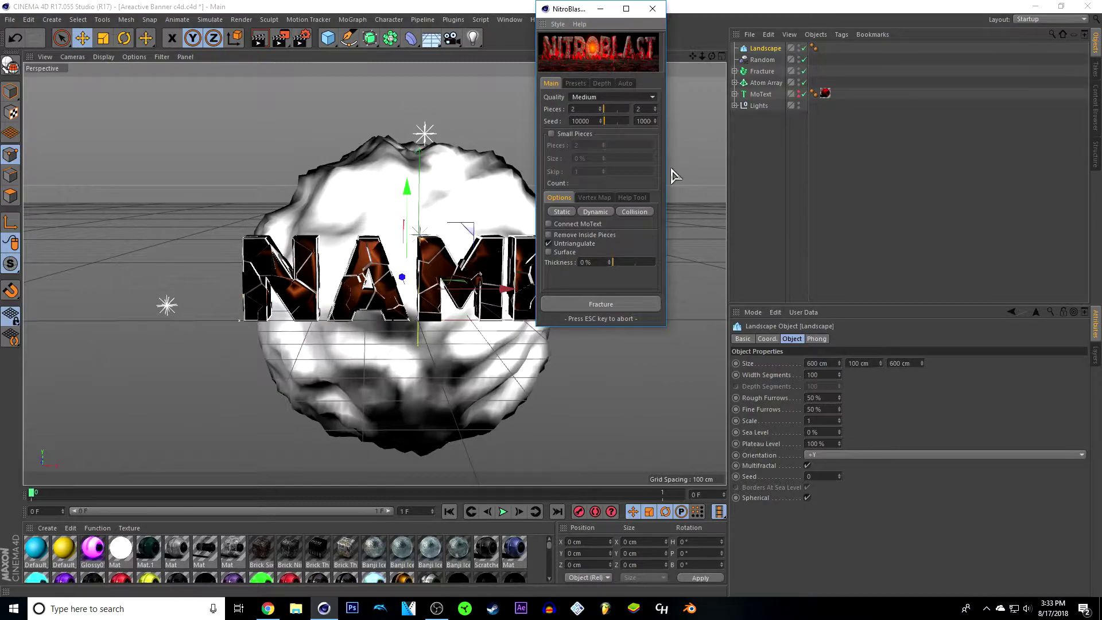
pyautogui.click(586, 98)
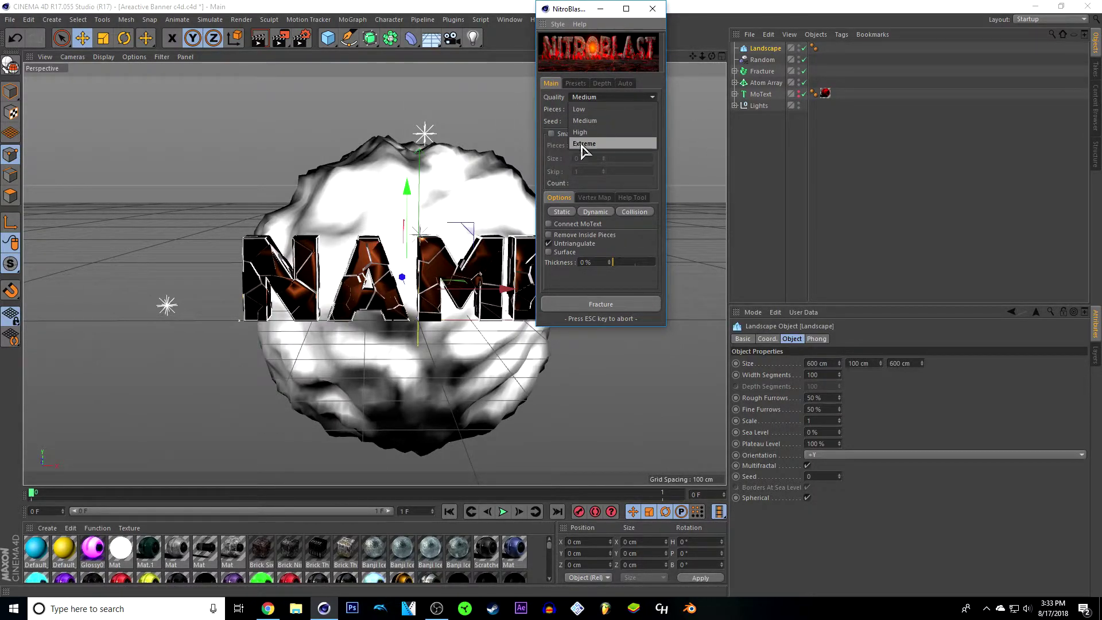
pyautogui.click(582, 132)
pyautogui.doubleClick(575, 109)
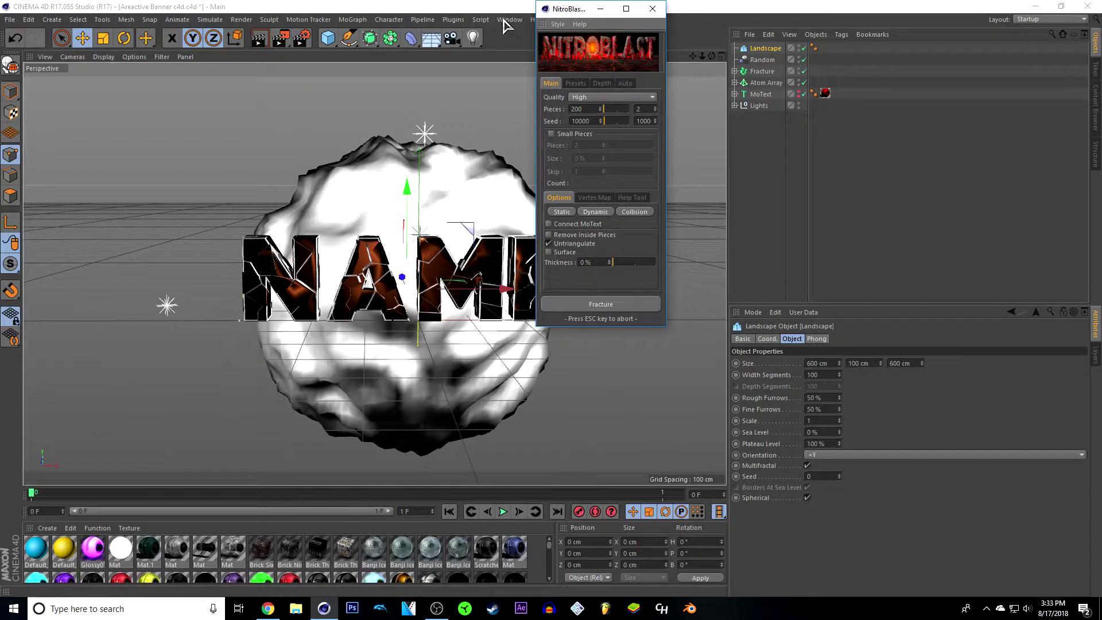
pyautogui.click(590, 307)
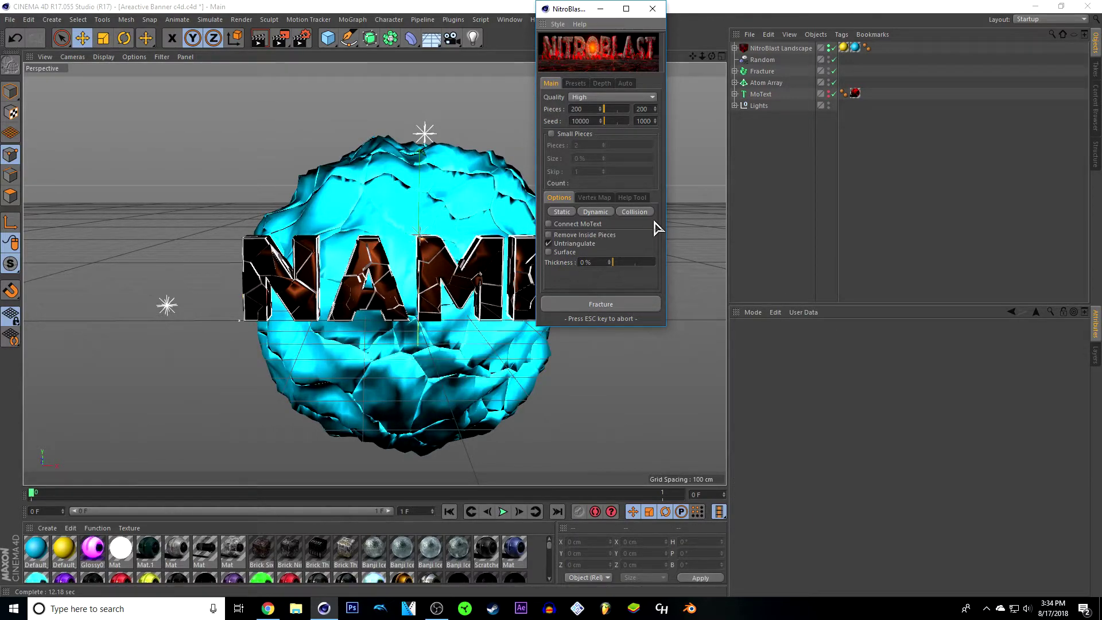
pyautogui.click(653, 8)
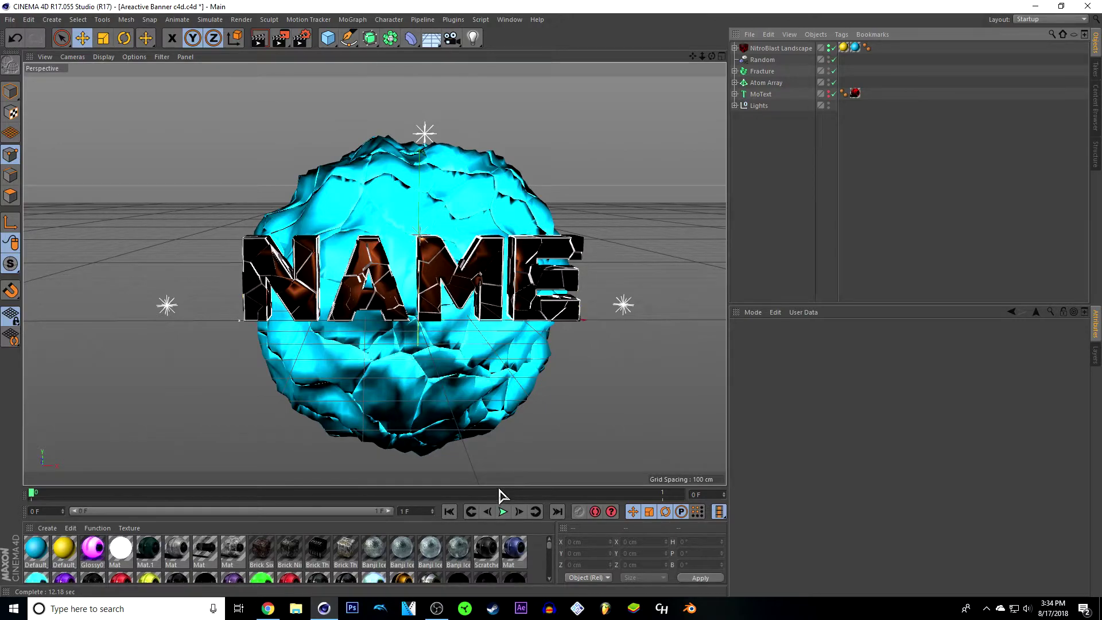
# - Replace the yellow default material on NitroBlast Landscape with the red Mat.26 material used as the reference on the text
pyautogui.moveTo(496, 487); pyautogui.dragTo(517, 163)
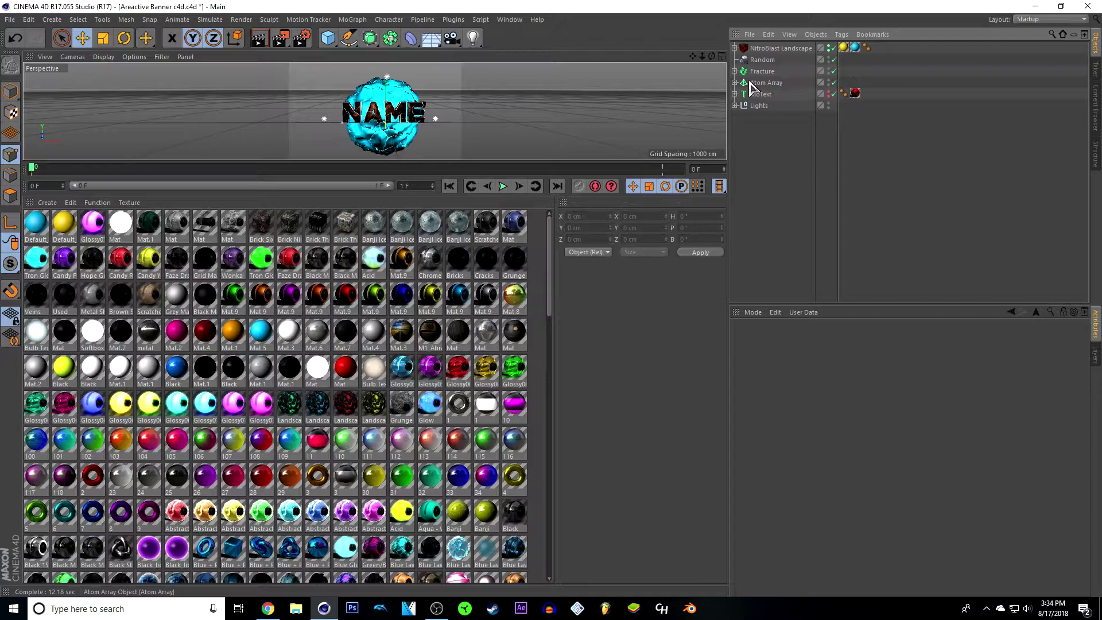
pyautogui.click(735, 95)
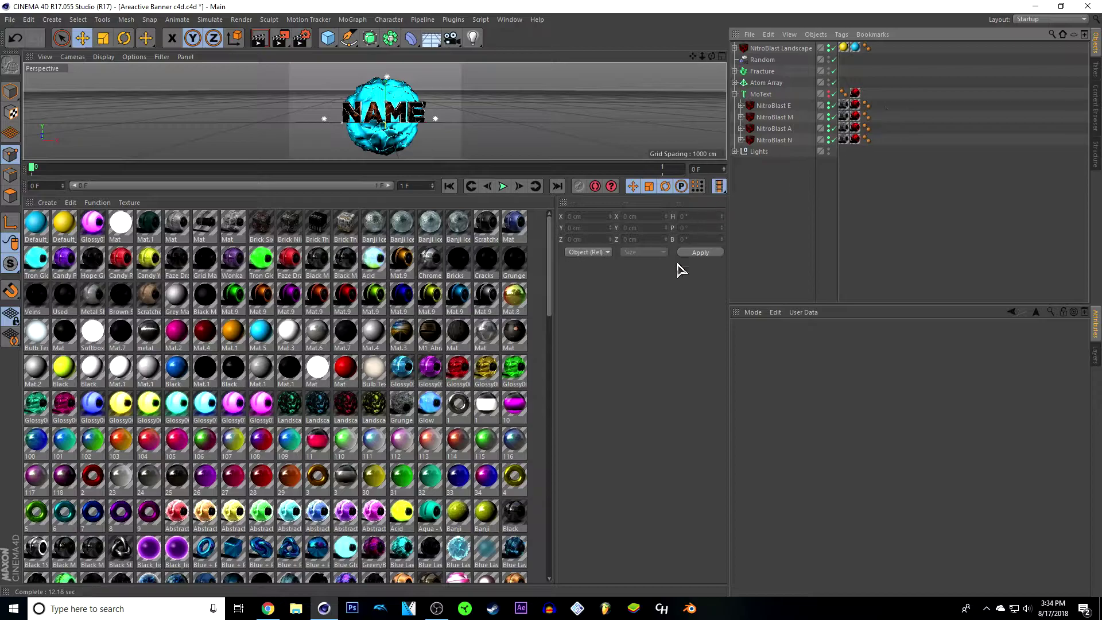
pyautogui.scroll(-5, 485, 396)
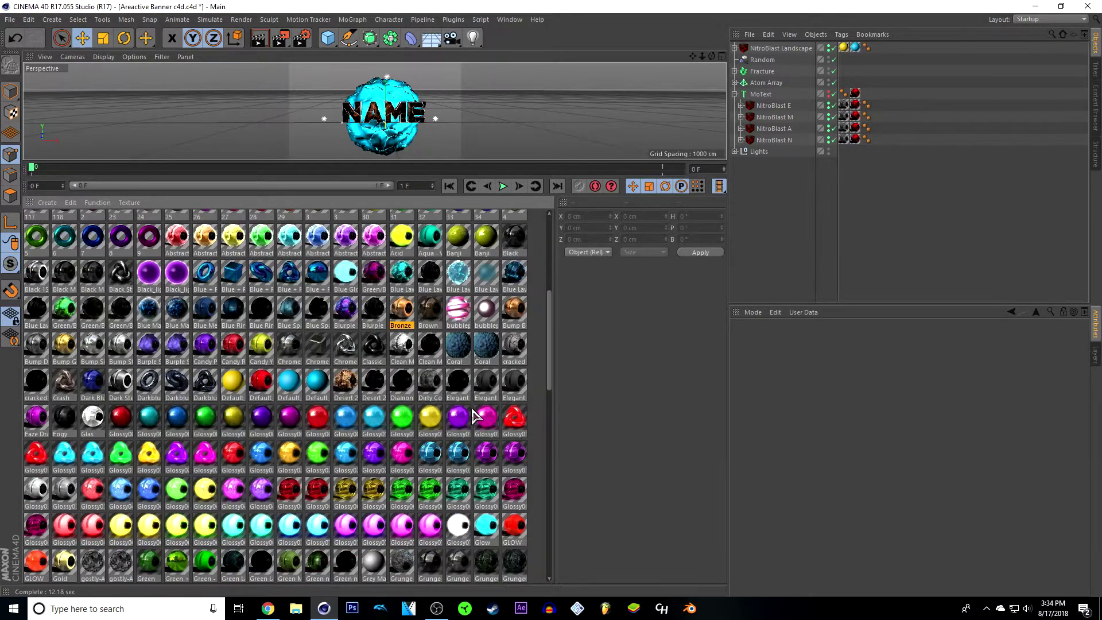
pyautogui.scroll(-4, 474, 416)
pyautogui.scroll(-4, 474, 413)
pyautogui.scroll(-2, 474, 412)
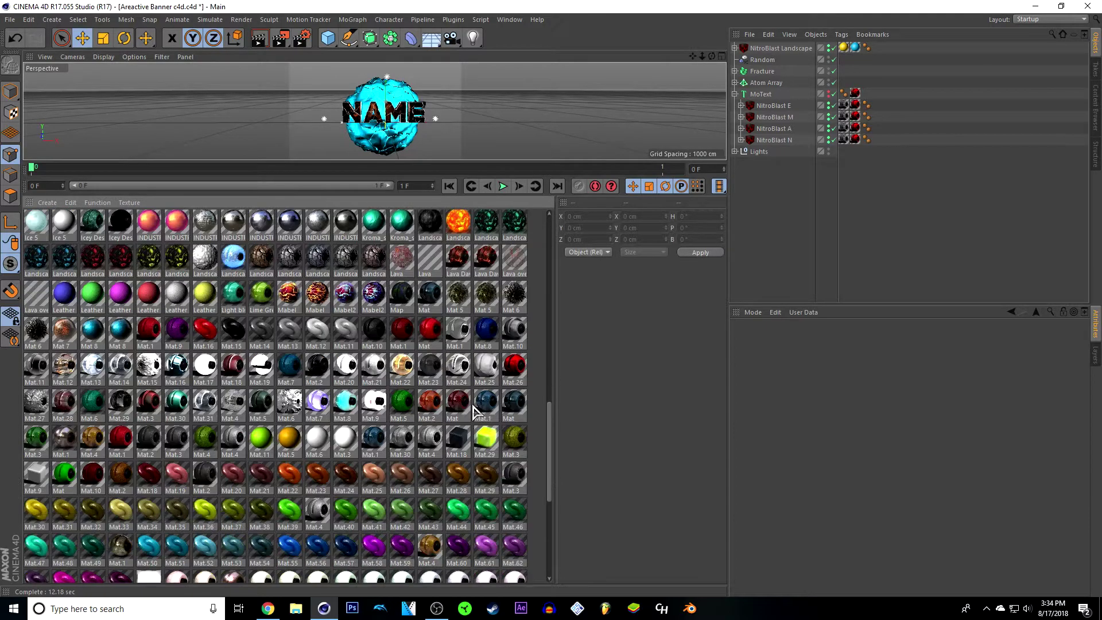
pyautogui.click(513, 370)
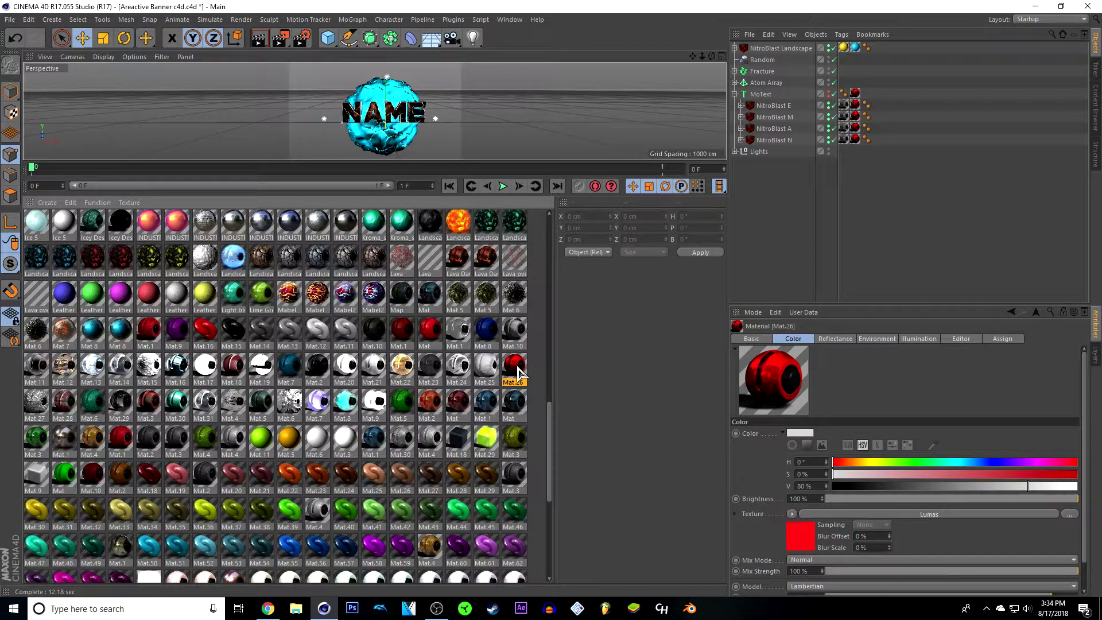
pyautogui.moveTo(852, 52); pyautogui.dragTo(848, 48)
# - Replace the blue default material on NitroBlast Landscape with the Dirty Concrete material, and enlarge the viewport again
pyautogui.scroll(10, 465, 370)
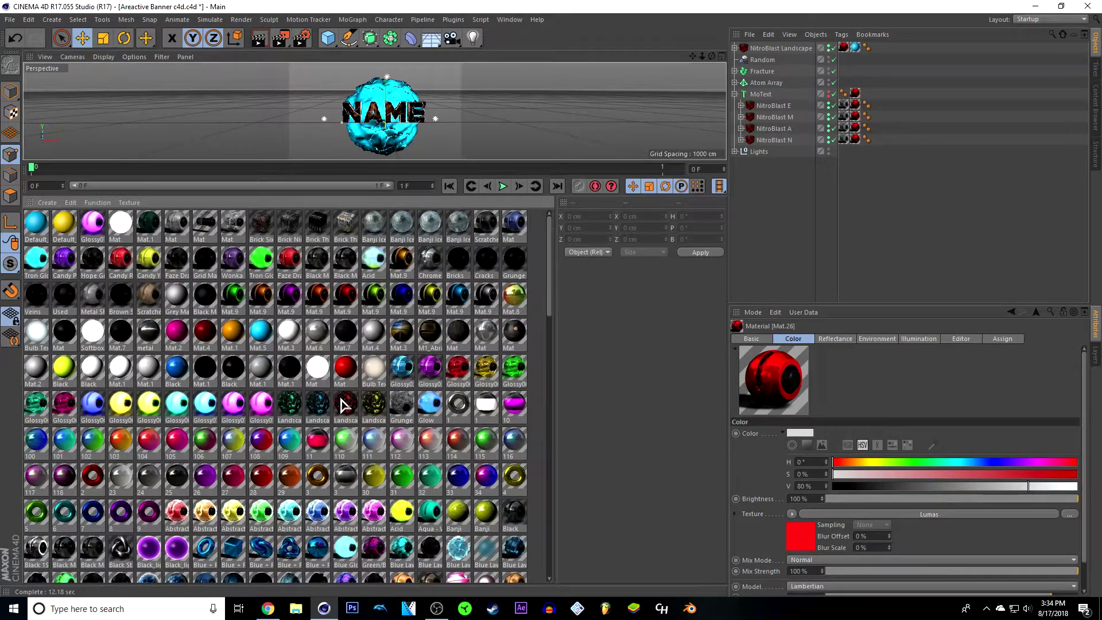
pyautogui.scroll(-2, 486, 379)
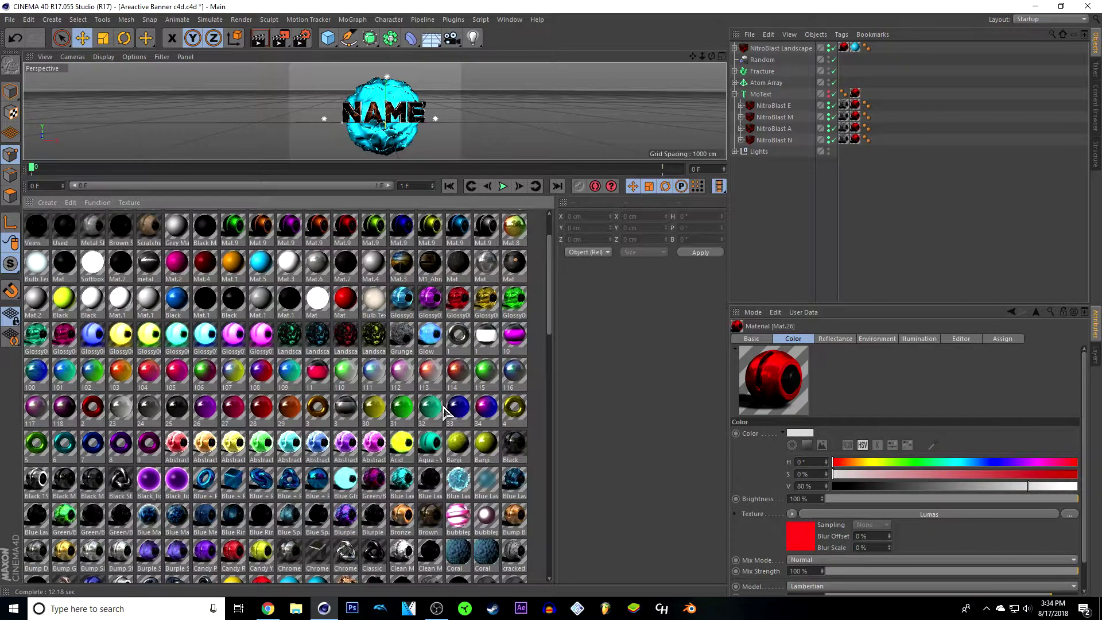
pyautogui.scroll(-2, 448, 410)
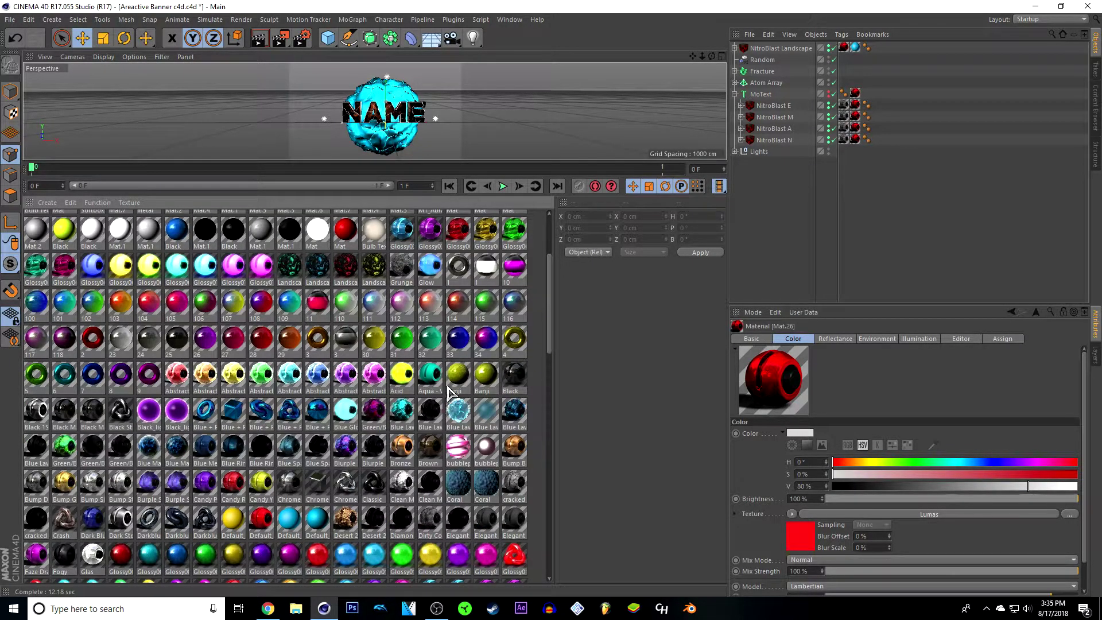
pyautogui.scroll(-2, 450, 393)
pyautogui.click(434, 452)
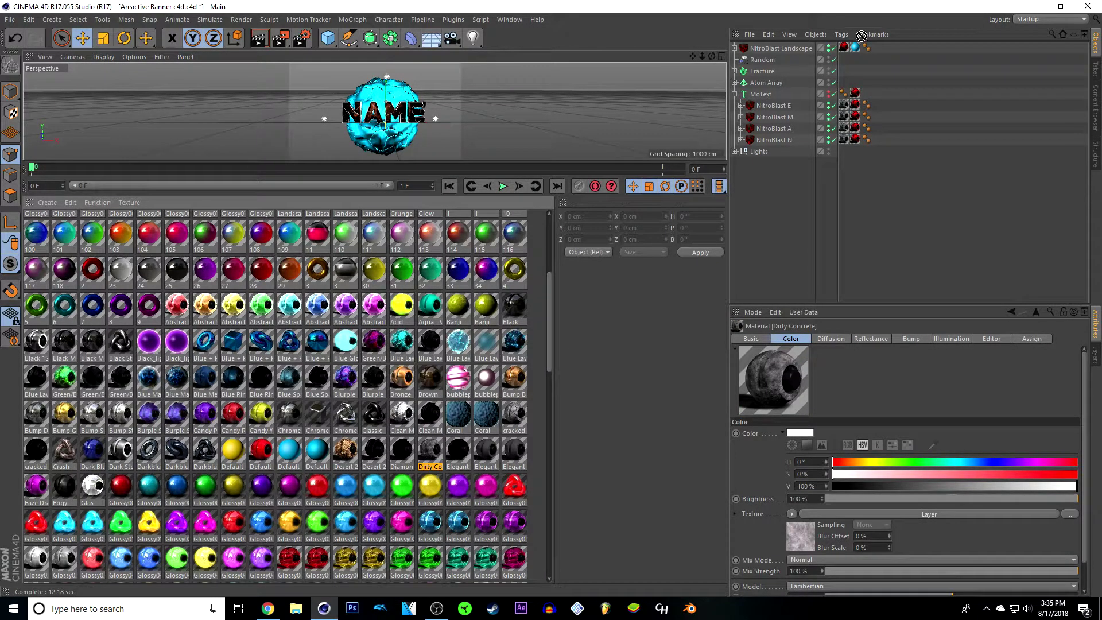
pyautogui.moveTo(862, 51); pyautogui.dragTo(861, 49)
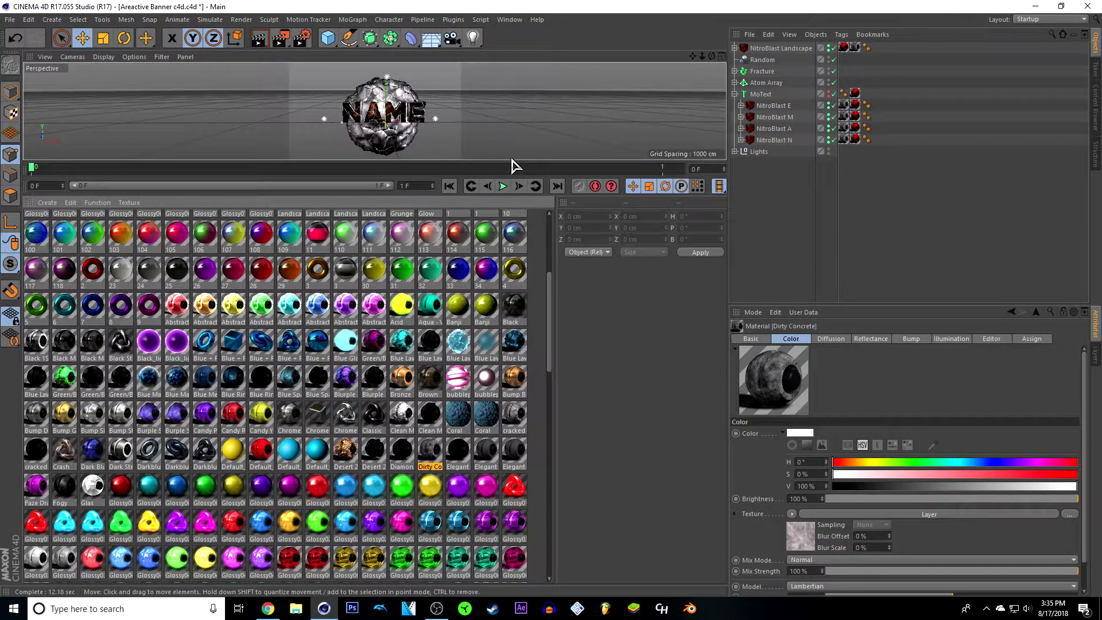
pyautogui.moveTo(508, 162); pyautogui.dragTo(508, 468)
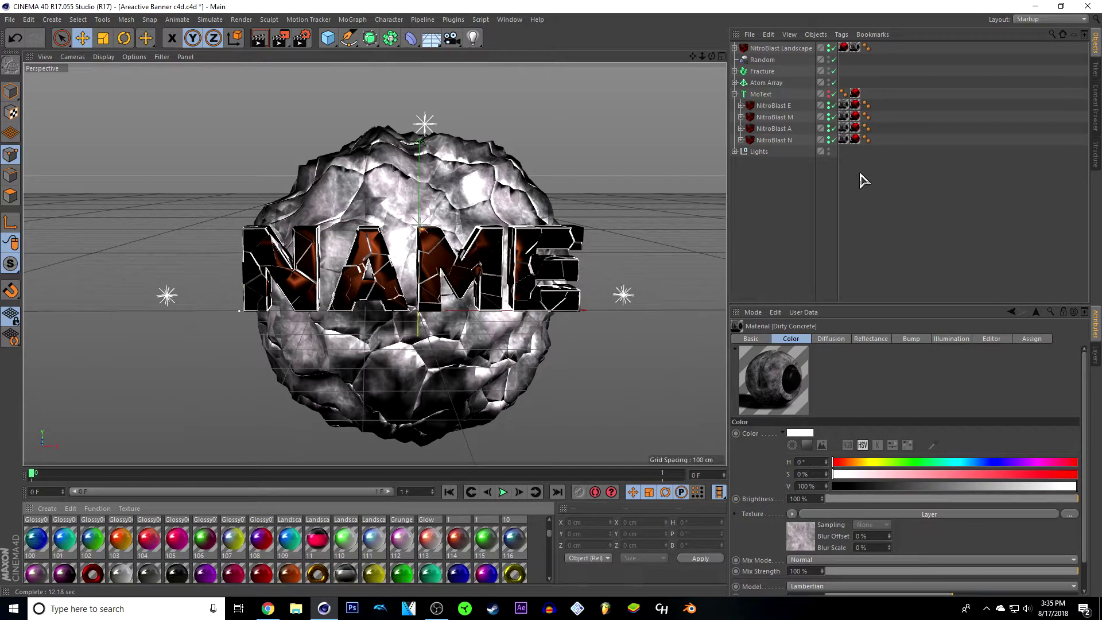
# - Add a second MoGraph Fracture object for the shattered landscape sphere
pyautogui.click(781, 48)
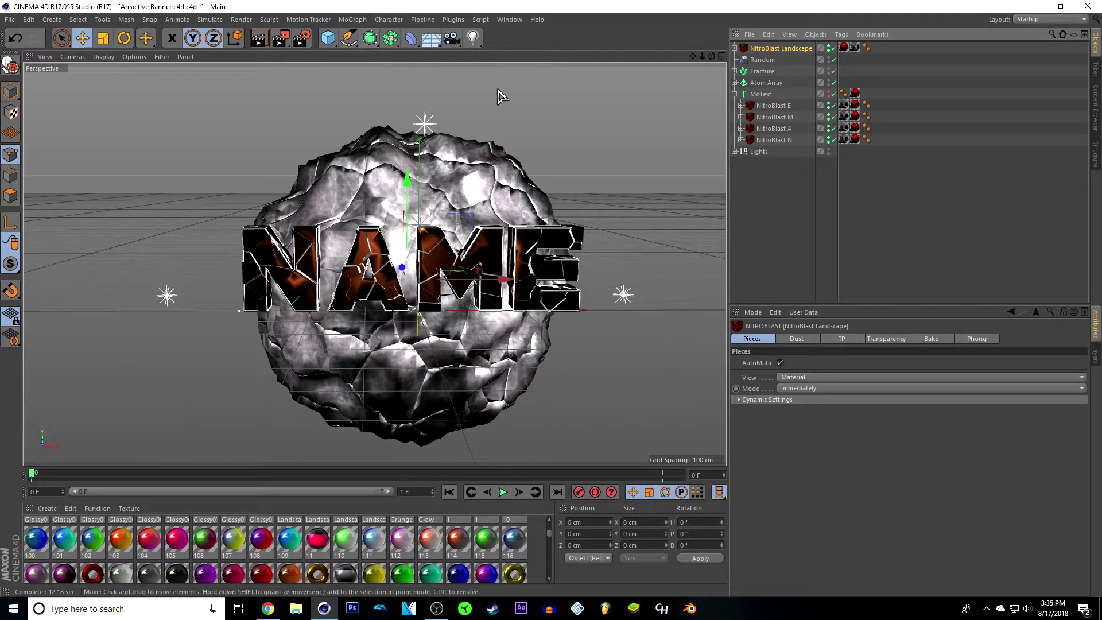
pyautogui.click(353, 20)
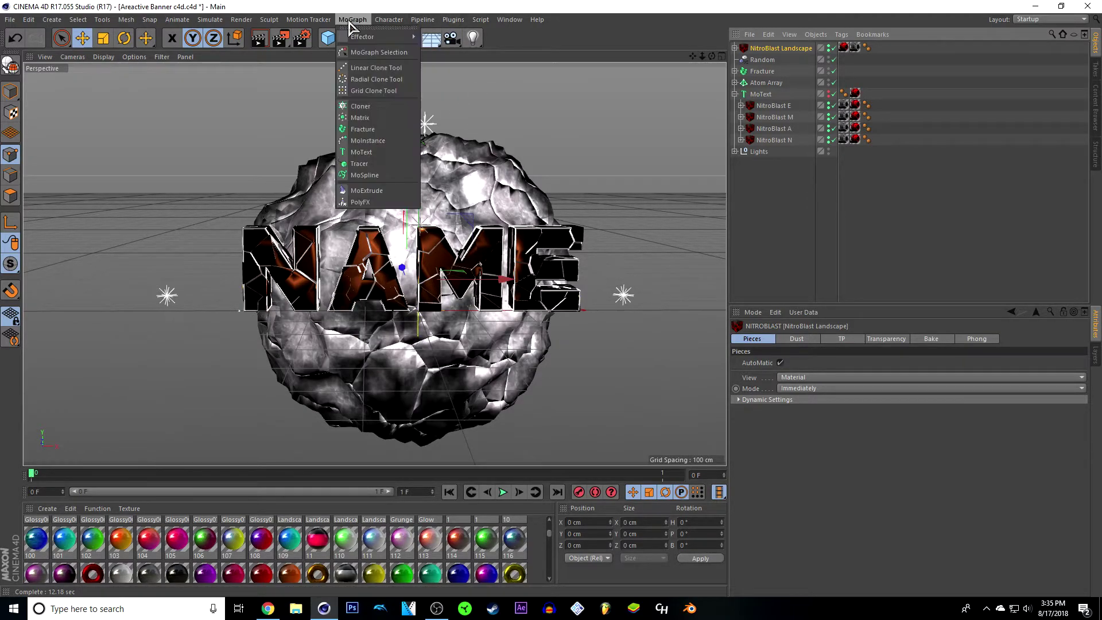
pyautogui.click(363, 129)
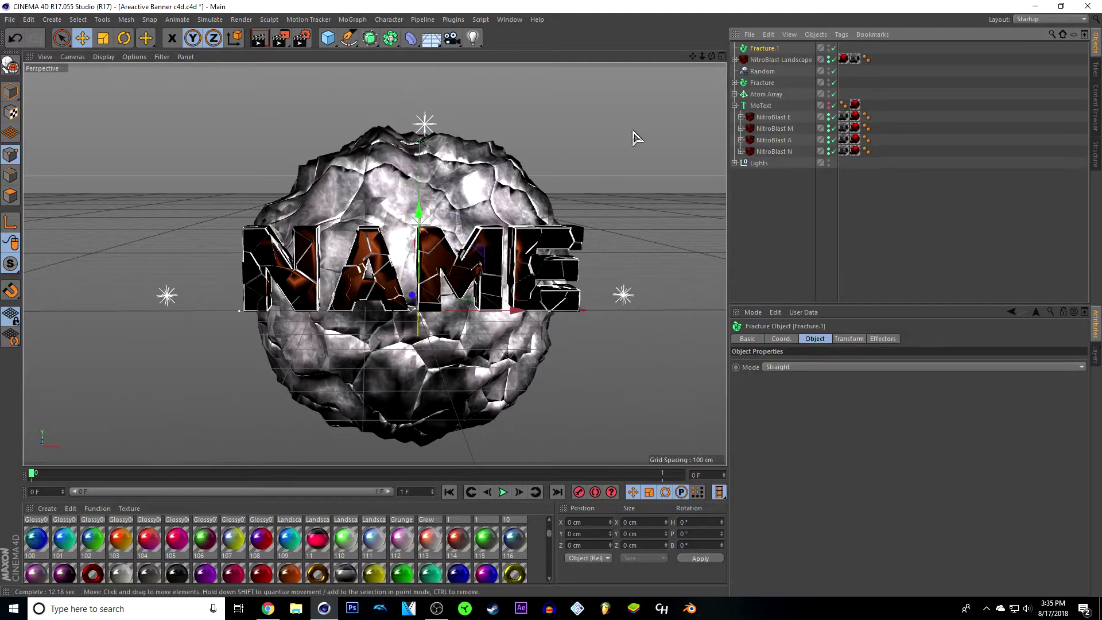
# - Move all NitroBlast Landscape pieces, Piece 0 through Piece 199, into the Fracture.1 object and collapse both hierarchies
pyautogui.click(736, 59)
pyautogui.click(741, 71)
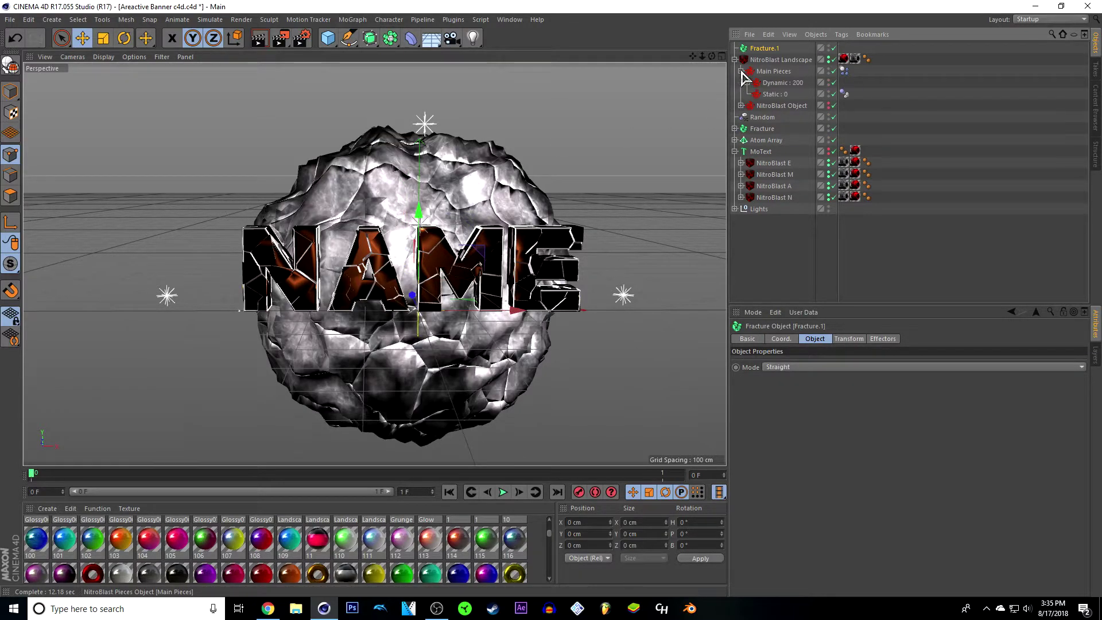
pyautogui.click(748, 82)
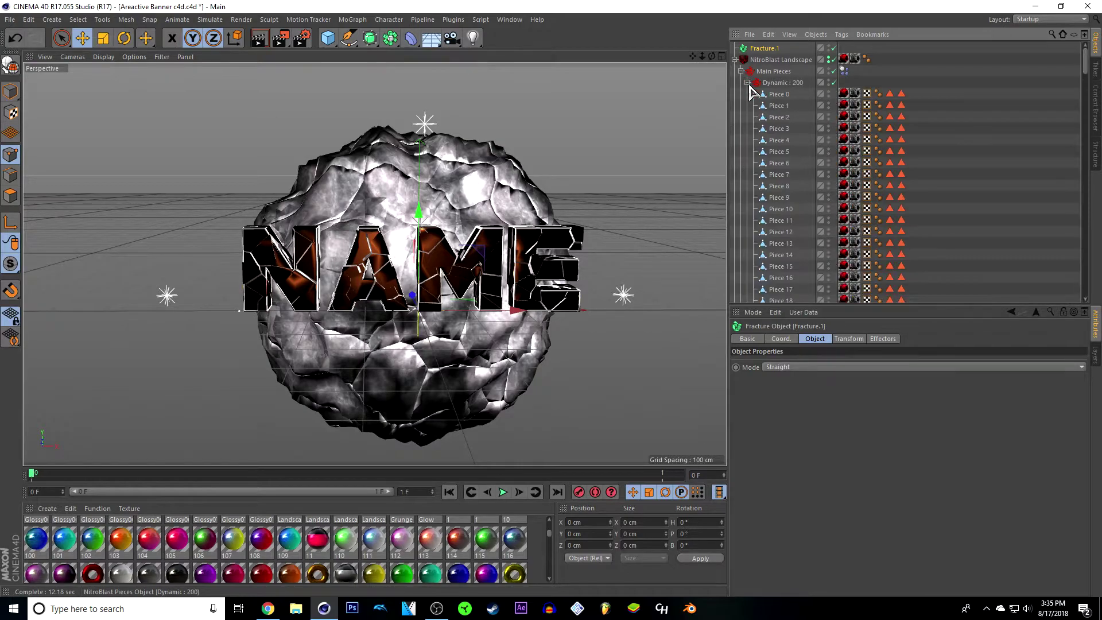
pyautogui.click(786, 98)
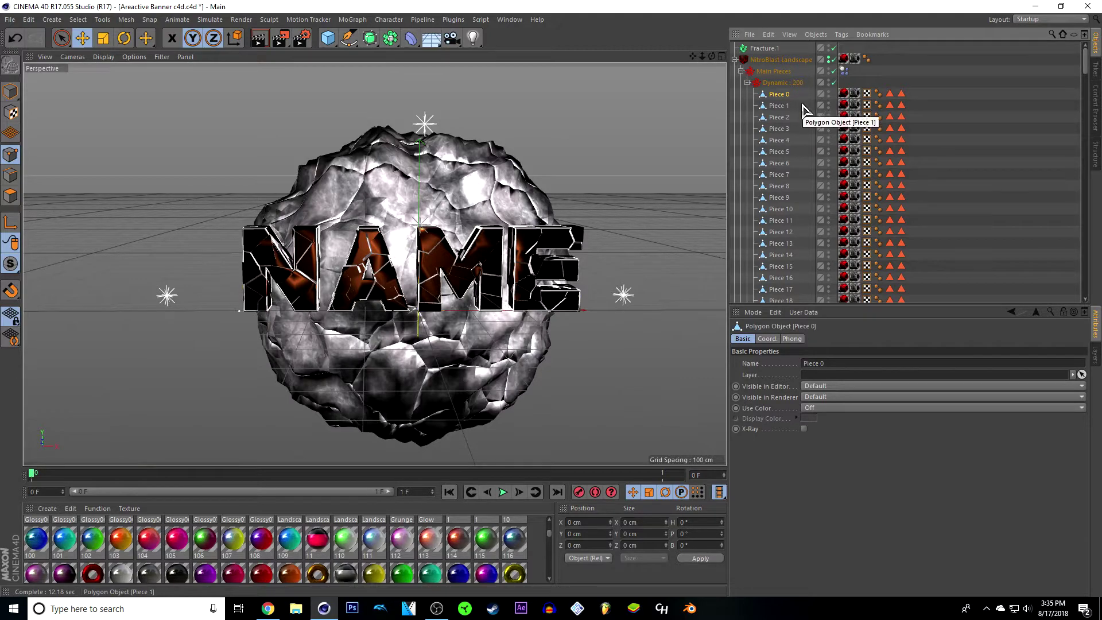
pyautogui.scroll(-20, 806, 160)
pyautogui.scroll(-20, 809, 204)
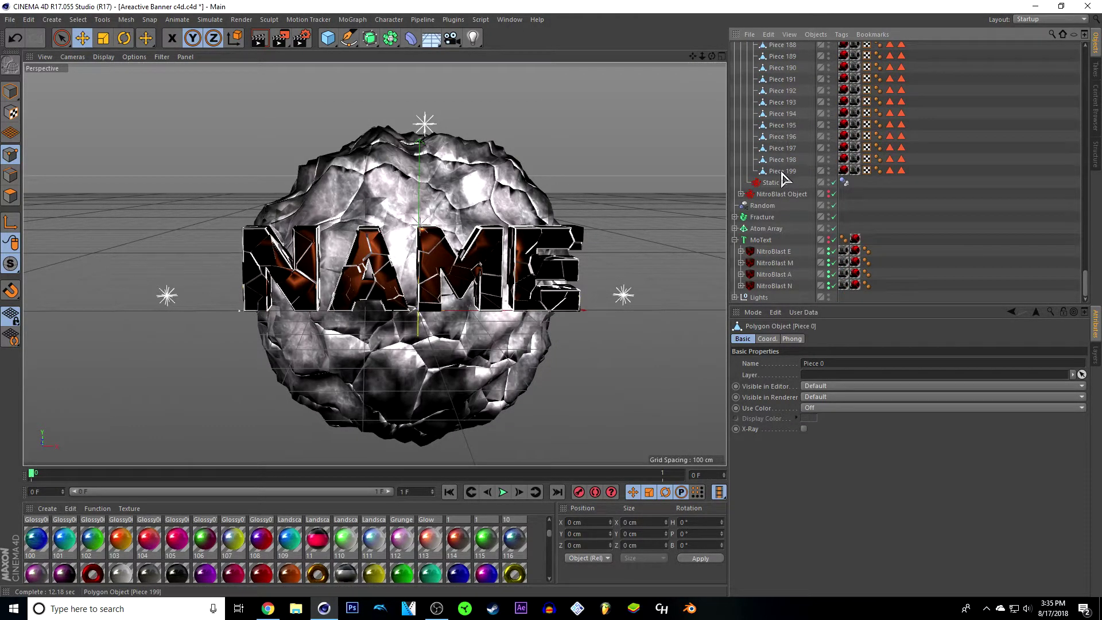
pyautogui.keyDown('shift'); pyautogui.click(784, 172); pyautogui.keyUp('shift')
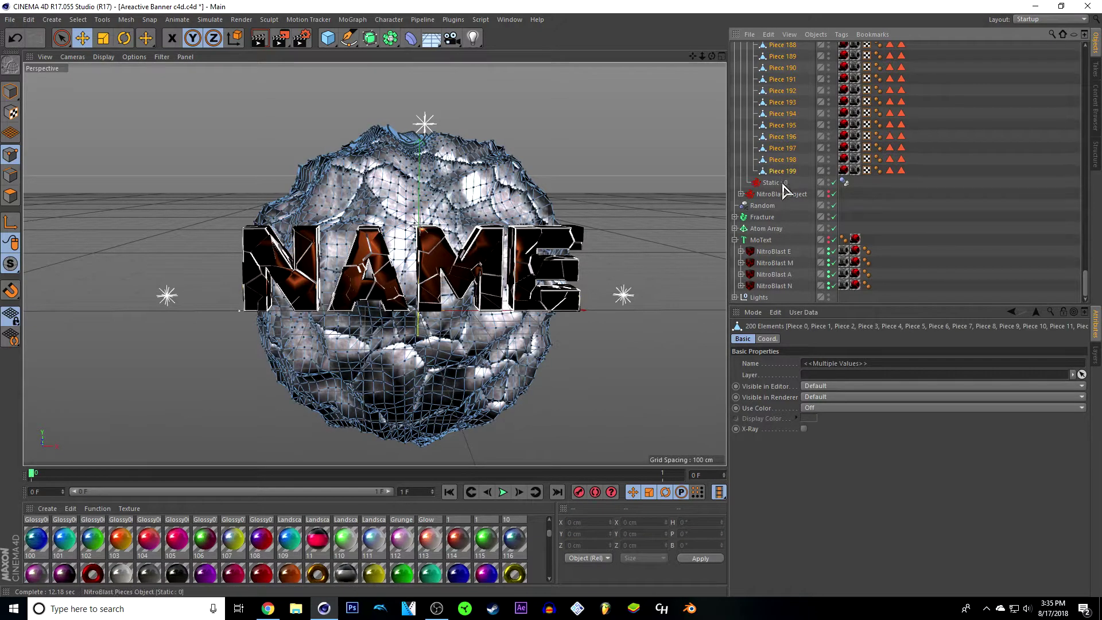
pyautogui.scroll(20, 790, 173)
pyautogui.scroll(15, 787, 166)
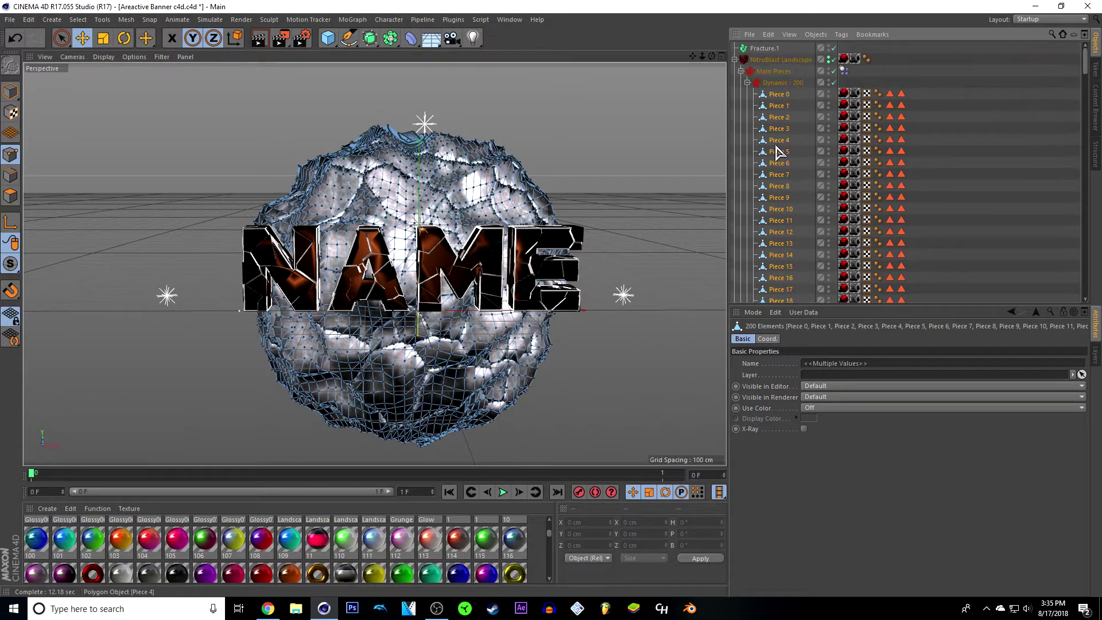
pyautogui.moveTo(781, 118); pyautogui.dragTo(747, 49)
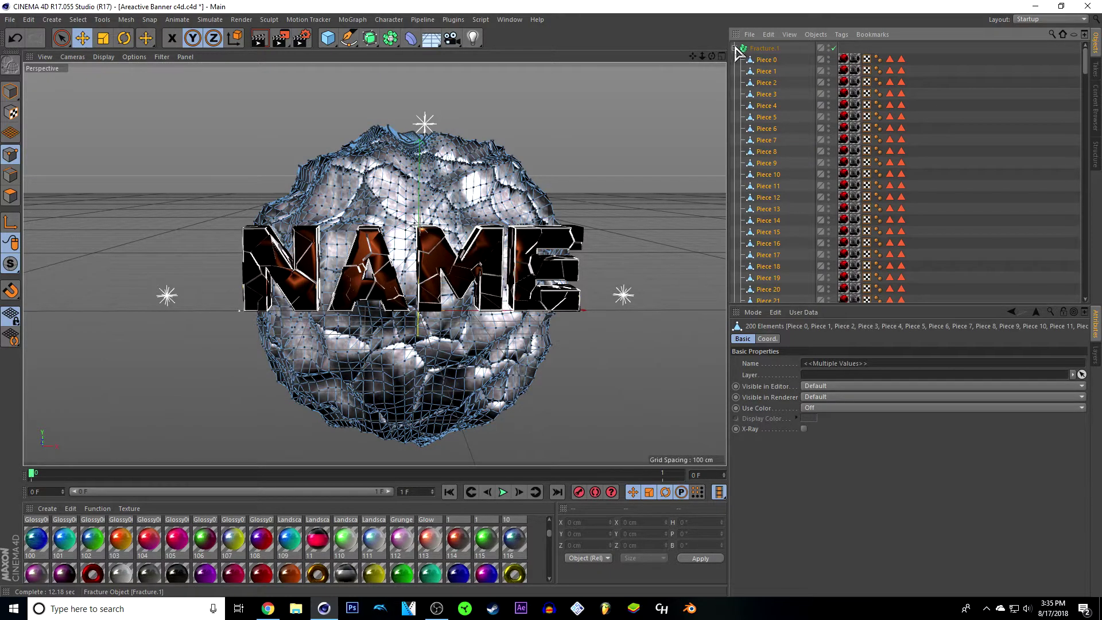
pyautogui.click(736, 48)
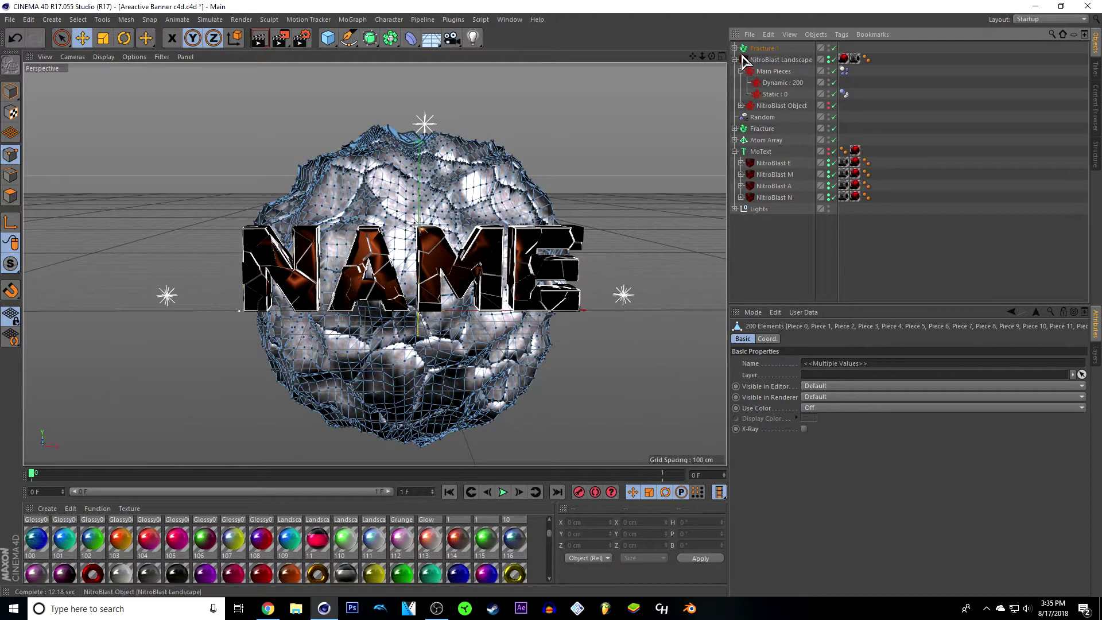
pyautogui.click(735, 60)
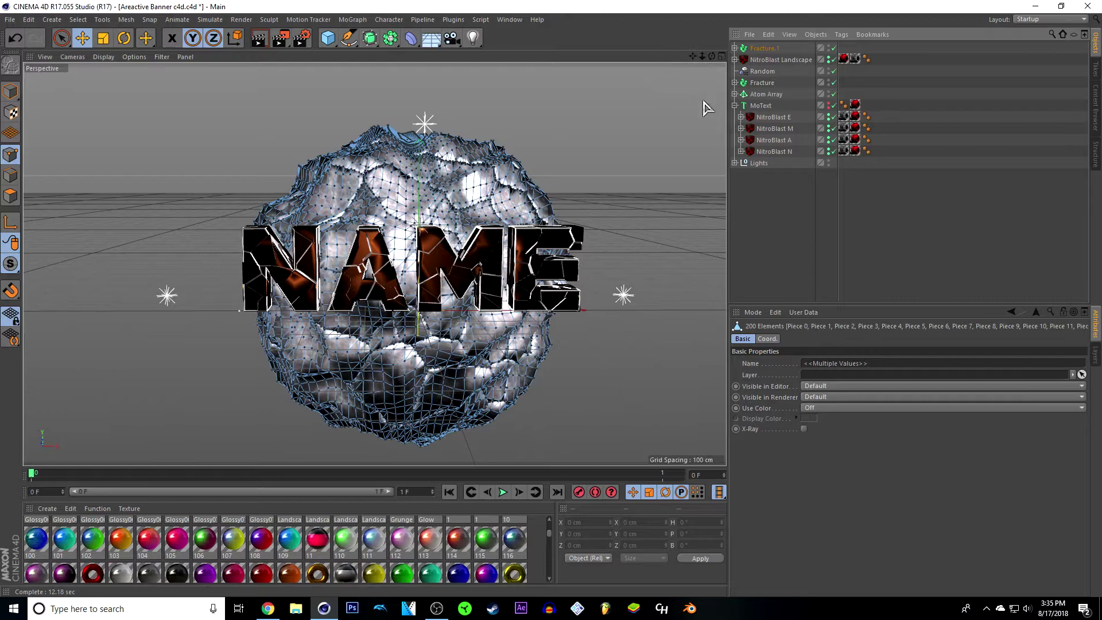
# - Add a Random effector to Fracture.1 and set its strength to 200%
pyautogui.click(754, 48)
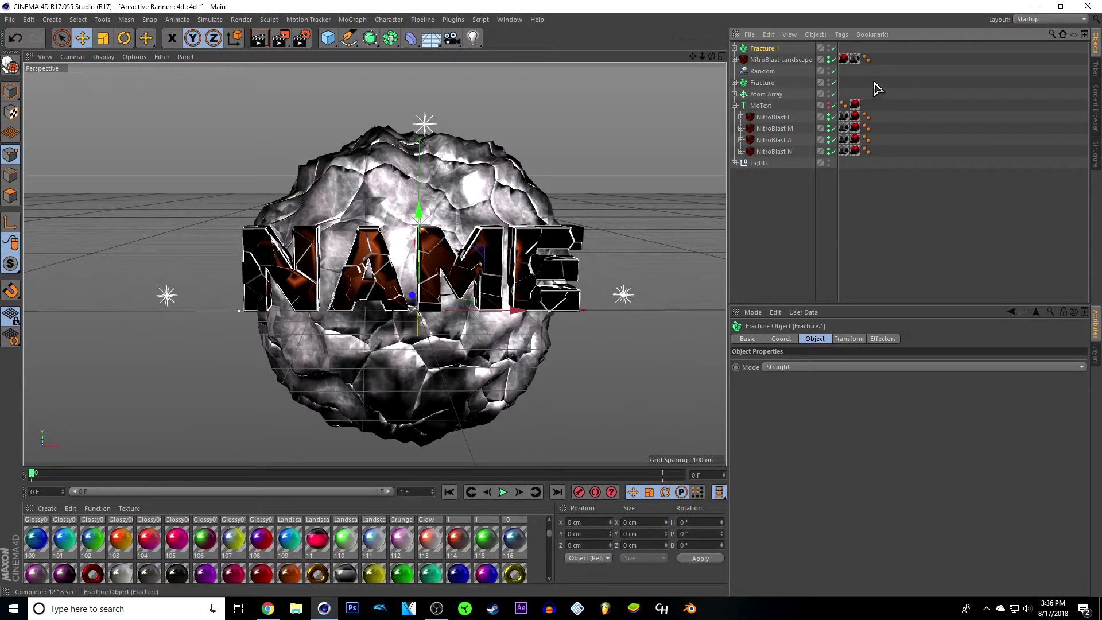
pyautogui.click(352, 20)
pyautogui.moveTo(379, 36)
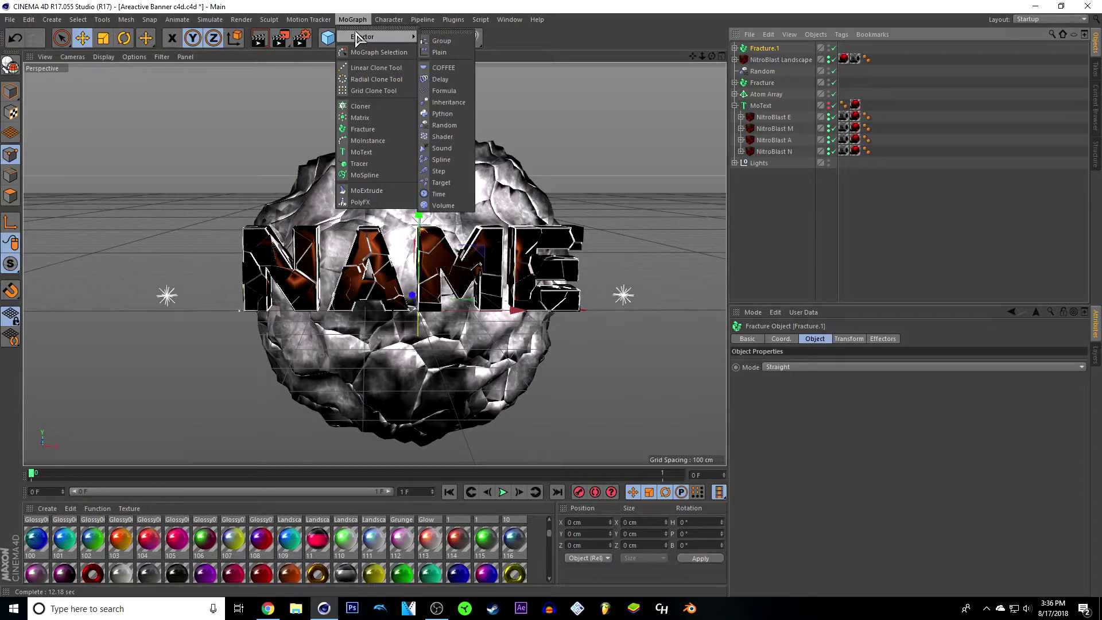
pyautogui.click(445, 126)
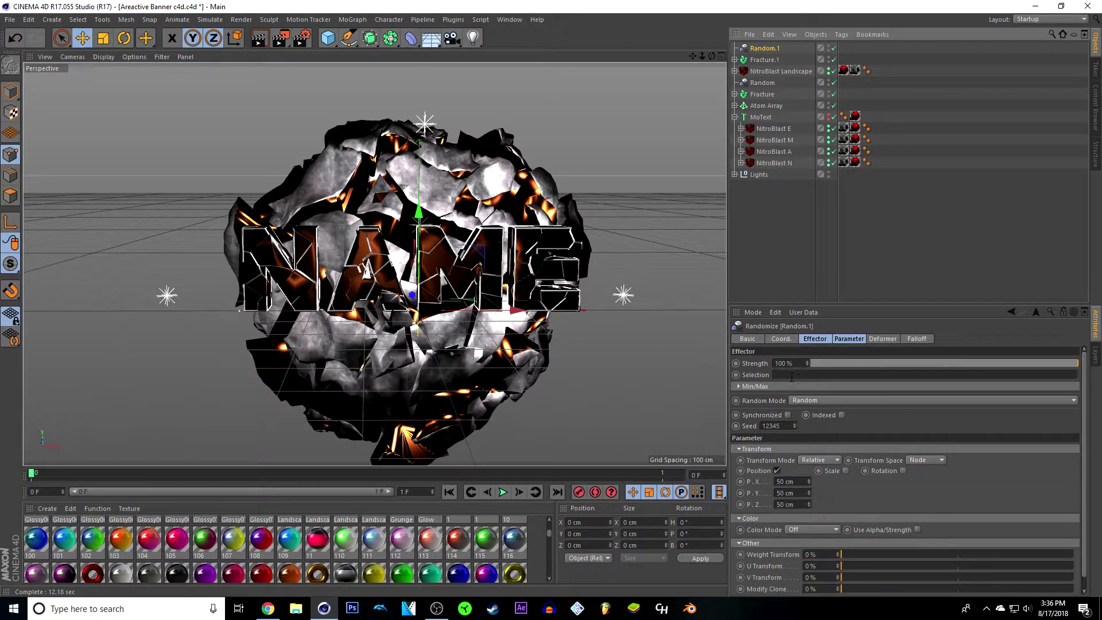
pyautogui.click(779, 363)
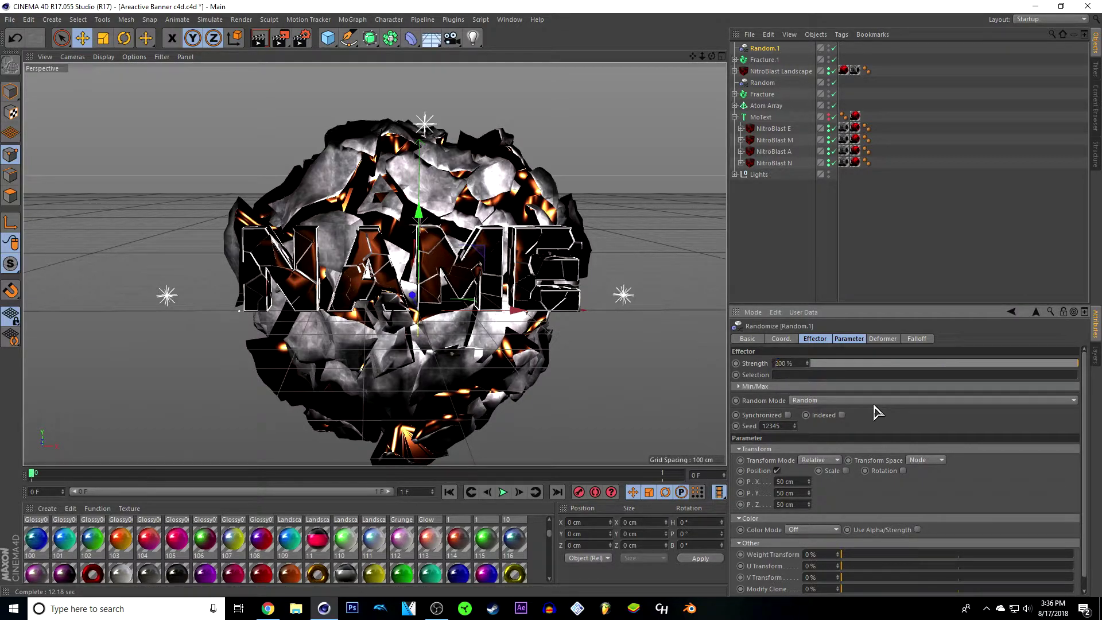
pyautogui.click(794, 259)
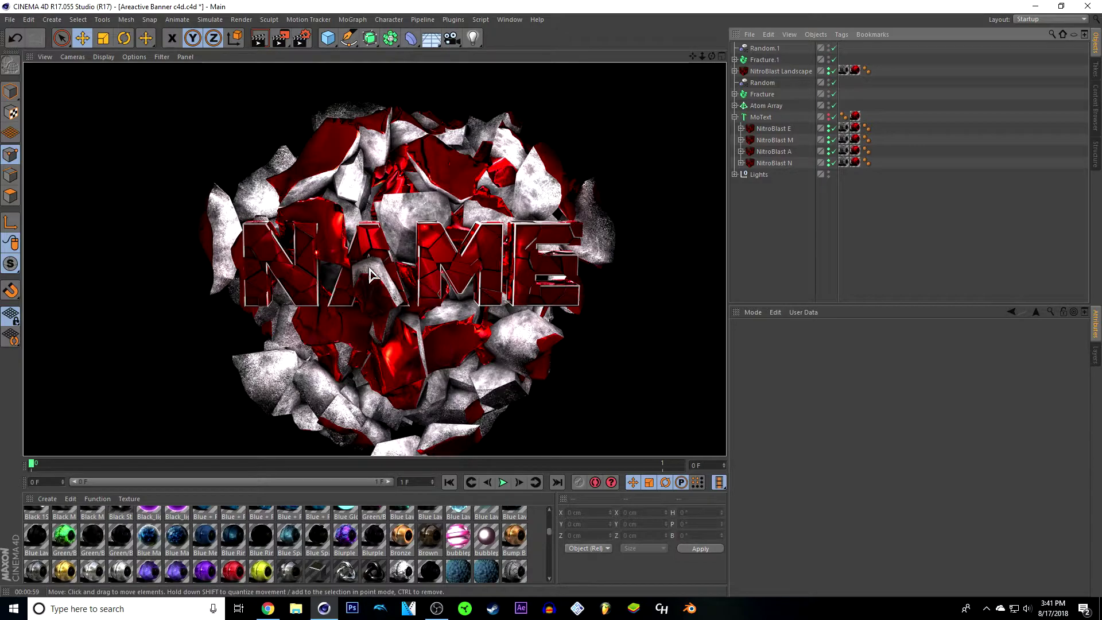
# - Move Random.1 and Fracture.1 together back along the Z axis behind the text, and render the view to check the placement
pyautogui.click(781, 217)
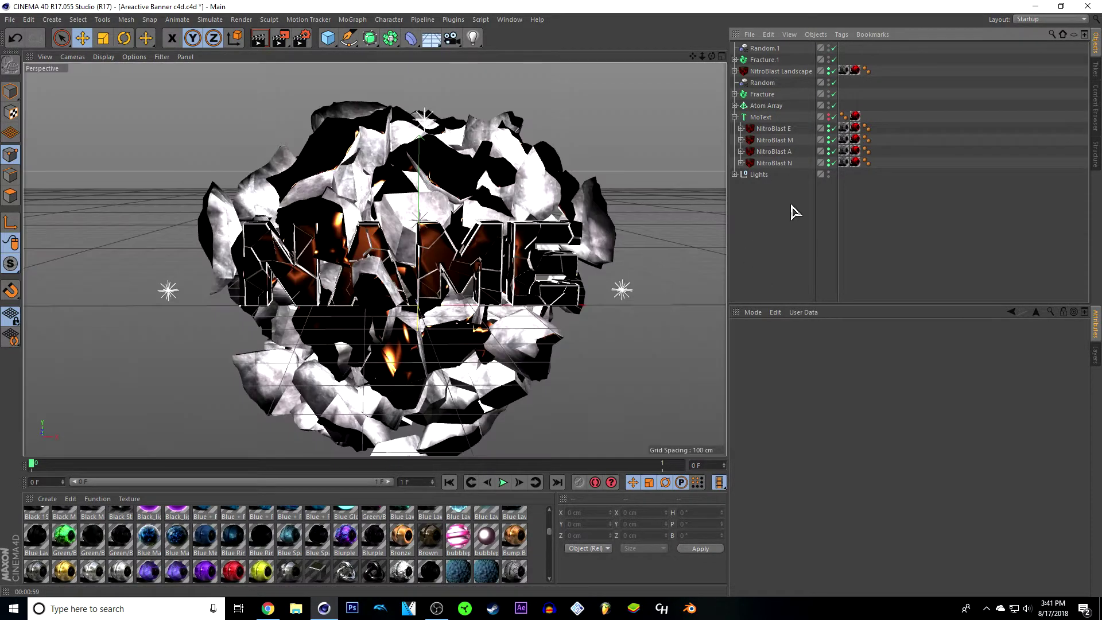
pyautogui.click(768, 50)
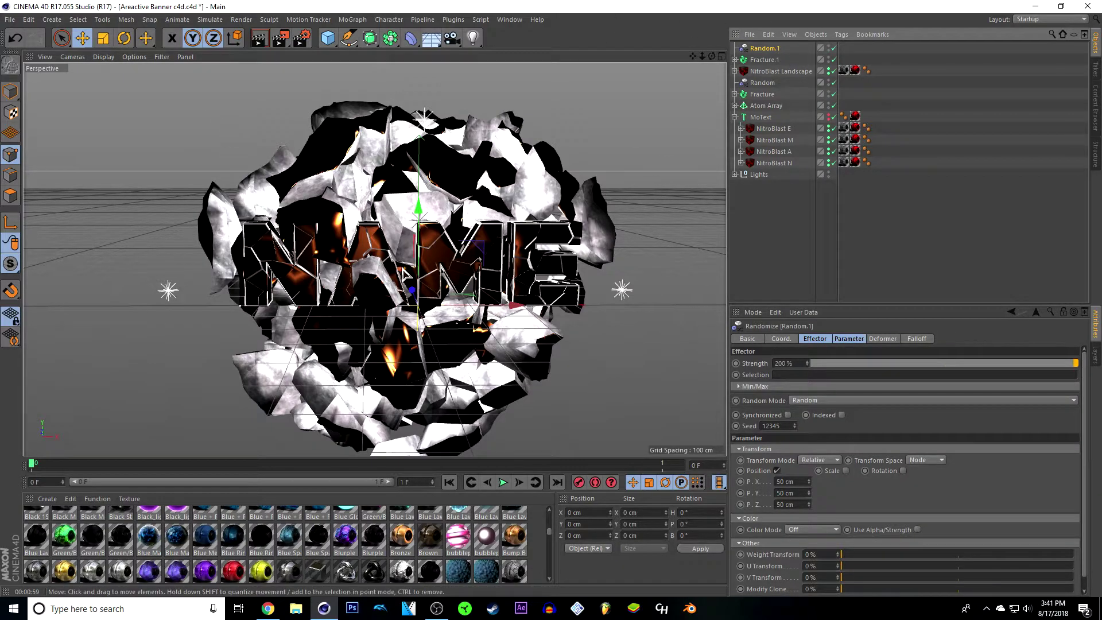
pyautogui.moveTo(410, 294); pyautogui.dragTo(404, 282)
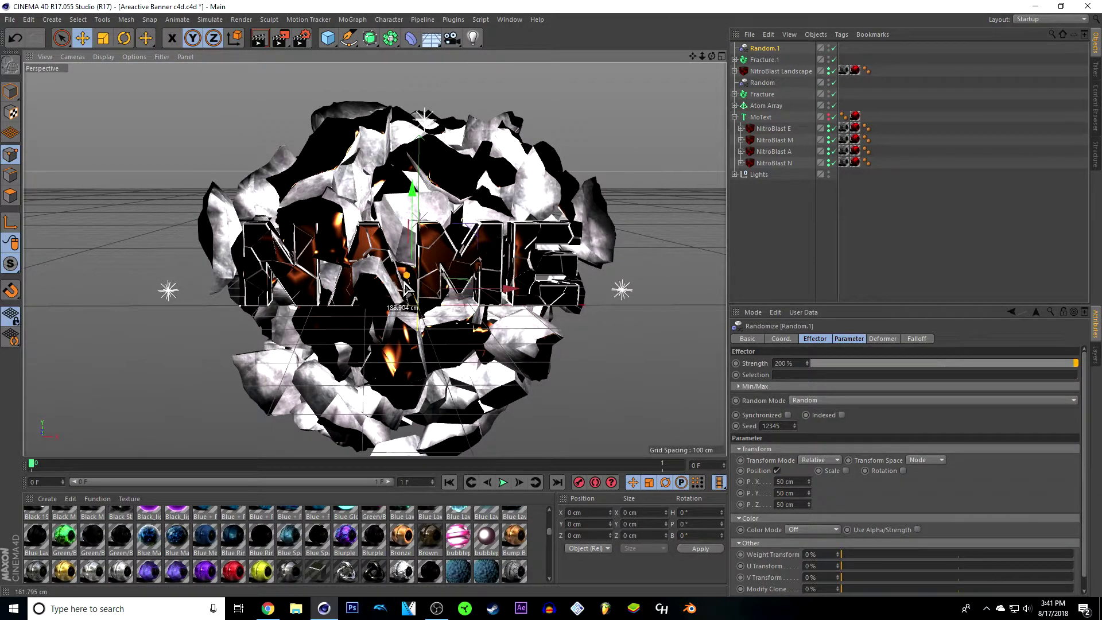
pyautogui.hotkey('ctrl', 'z')
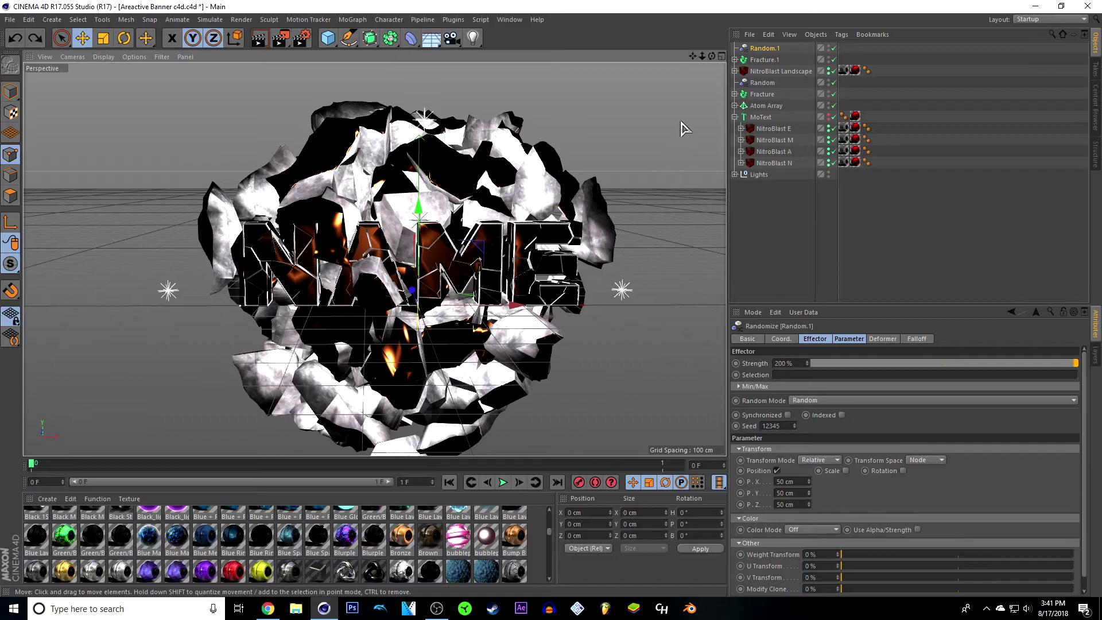
pyautogui.keyDown('ctrl'); pyautogui.click(764, 60); pyautogui.keyUp('ctrl')
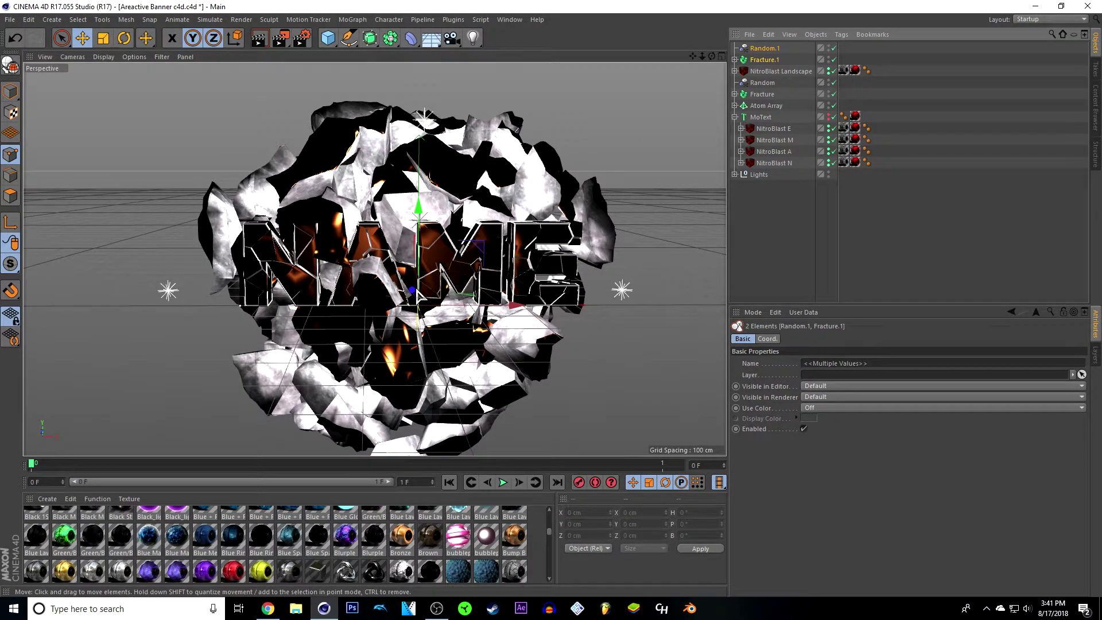
pyautogui.moveTo(413, 291)
pyautogui.mouseDown()
pyautogui.moveTo(403, 265)
pyautogui.moveTo(415, 301)
pyautogui.moveTo(412, 290)
pyautogui.mouseUp()
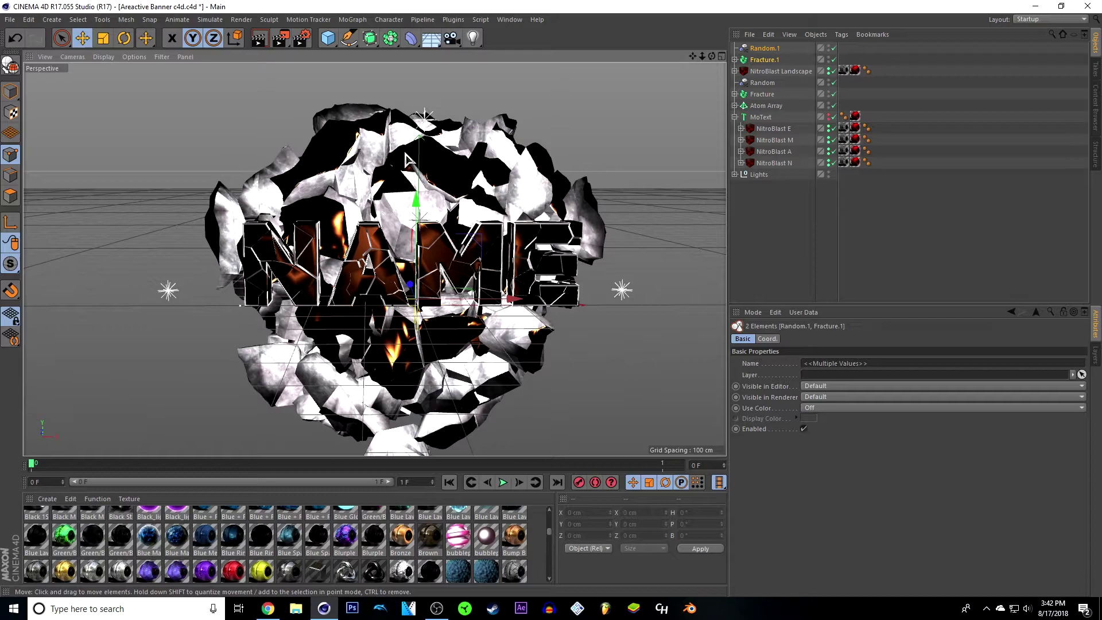
pyautogui.click(259, 39)
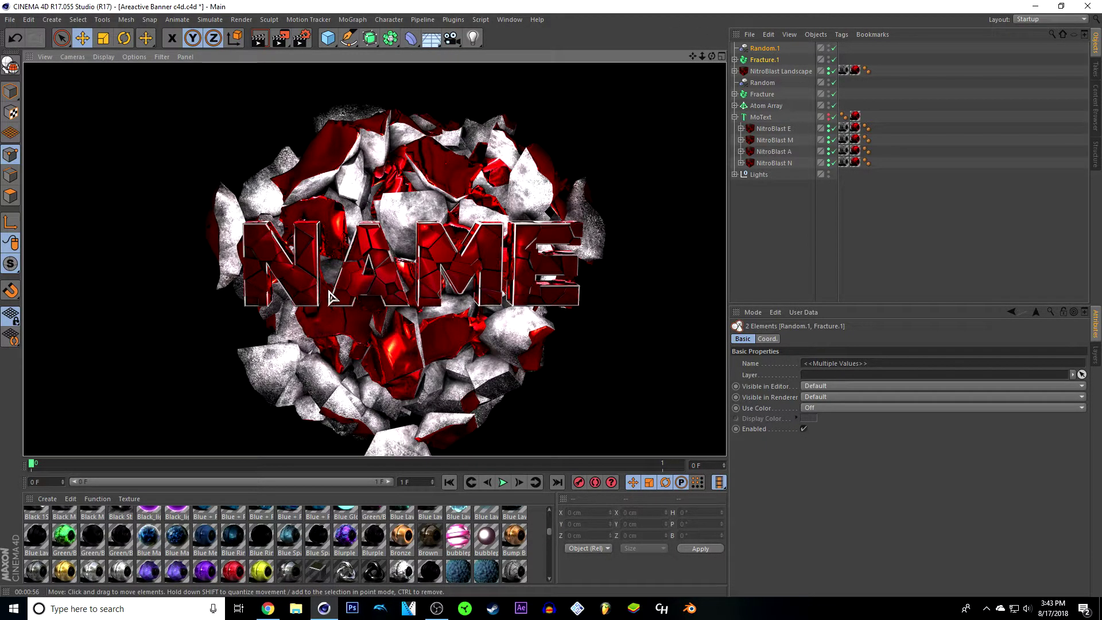
pyautogui.click(787, 256)
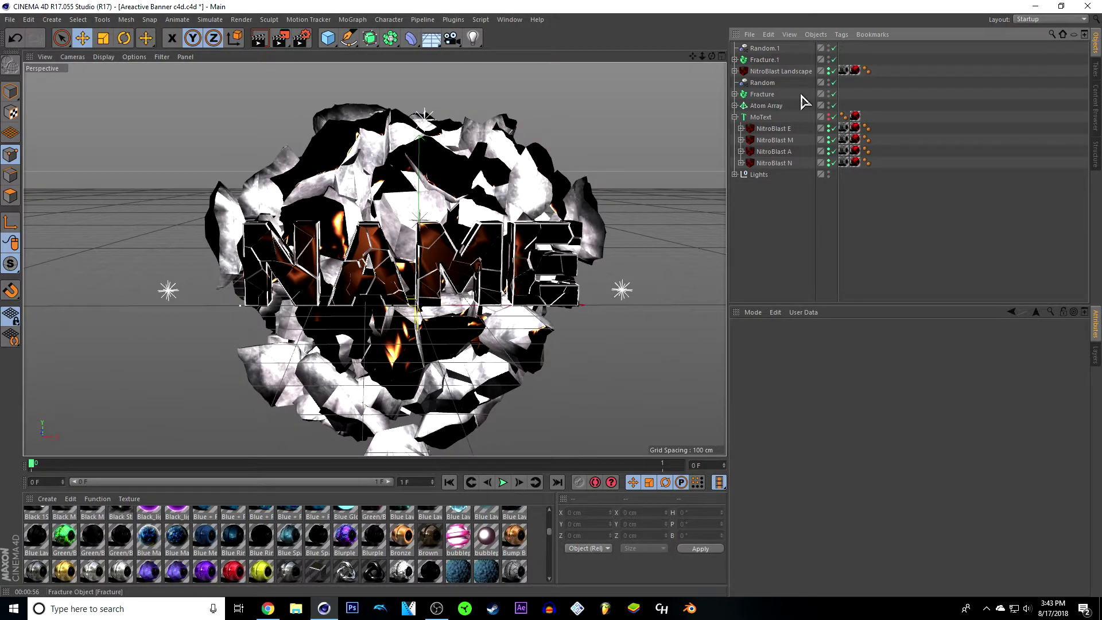
# - Enable Single Elements on the Atom Array that outlines the text, and clear the selection
pyautogui.click(766, 106)
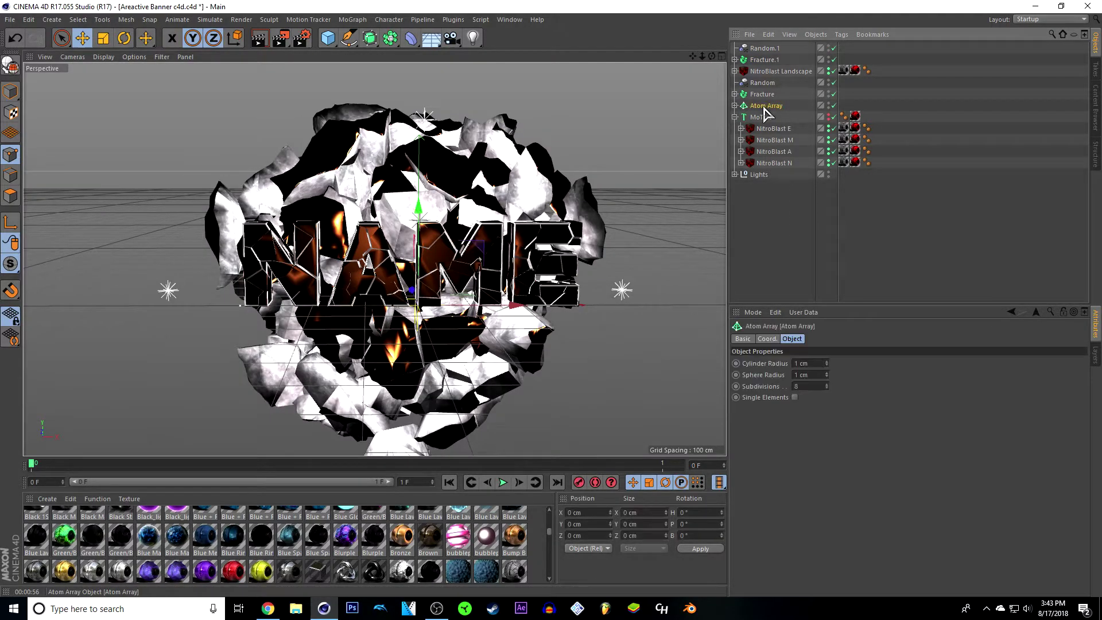
pyautogui.click(795, 397)
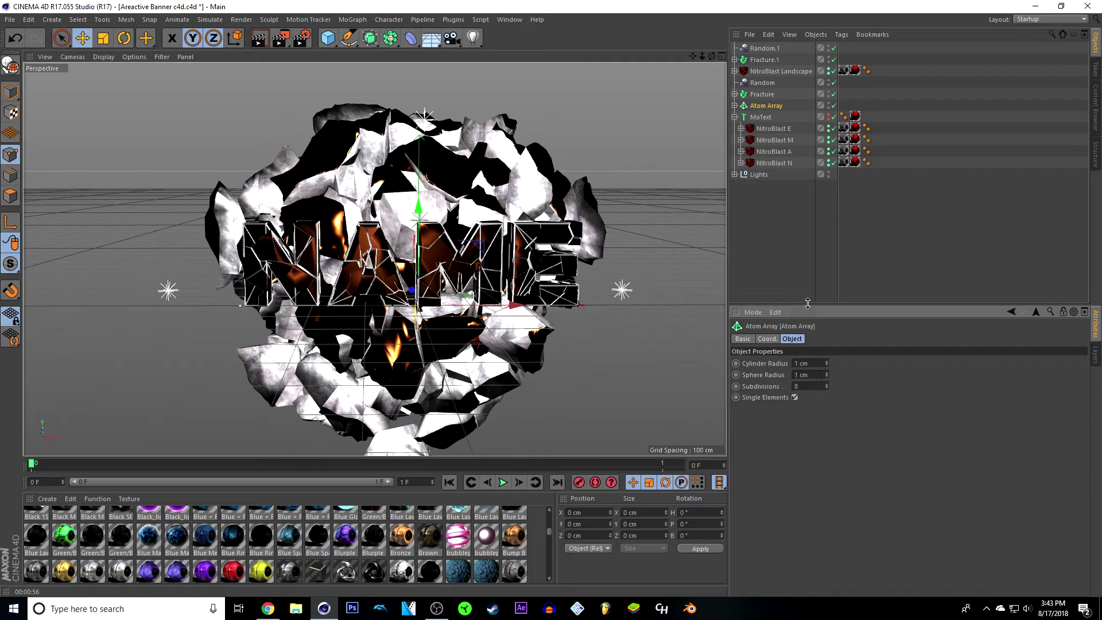
pyautogui.click(804, 241)
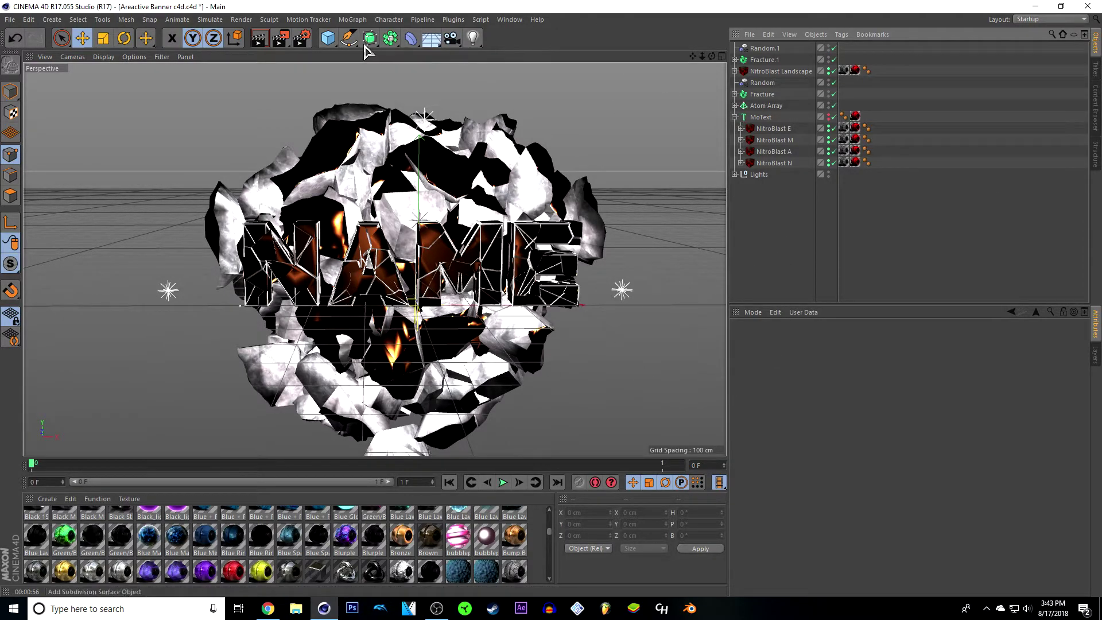
# - Set the render output file to "NAME c4d" in the Pictures folder and close the render settings
pyautogui.click(303, 39)
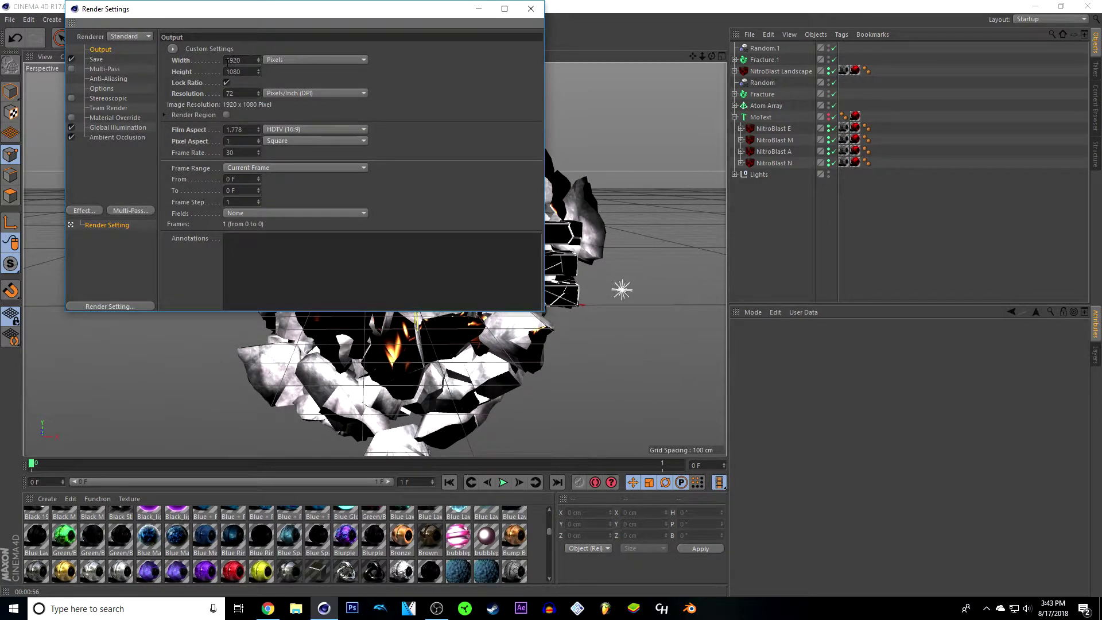
pyautogui.click(97, 60)
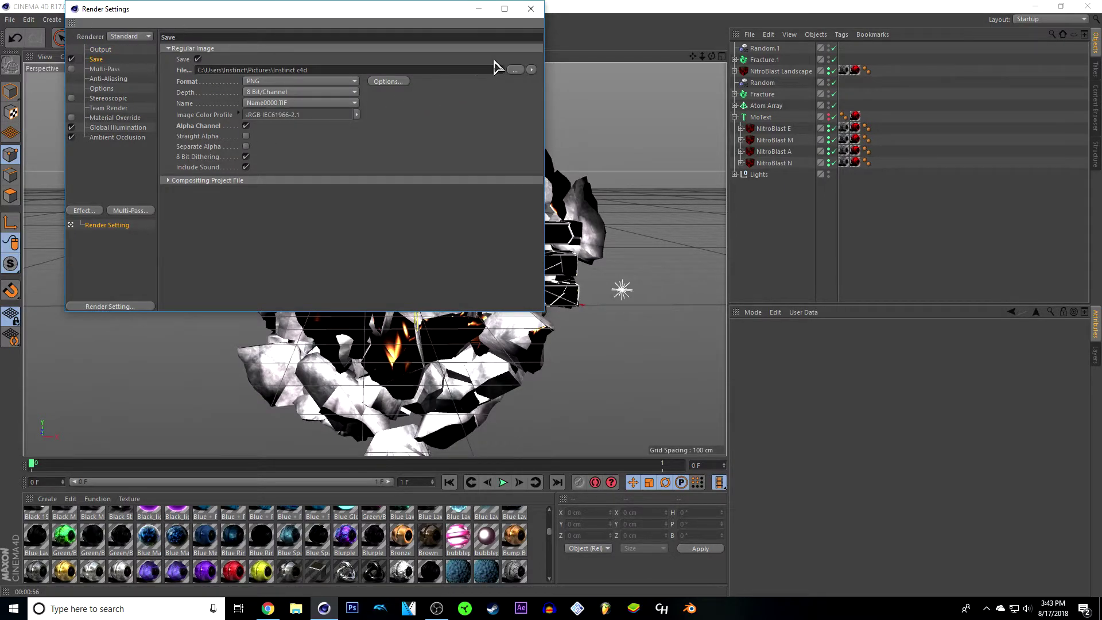
pyautogui.click(517, 70)
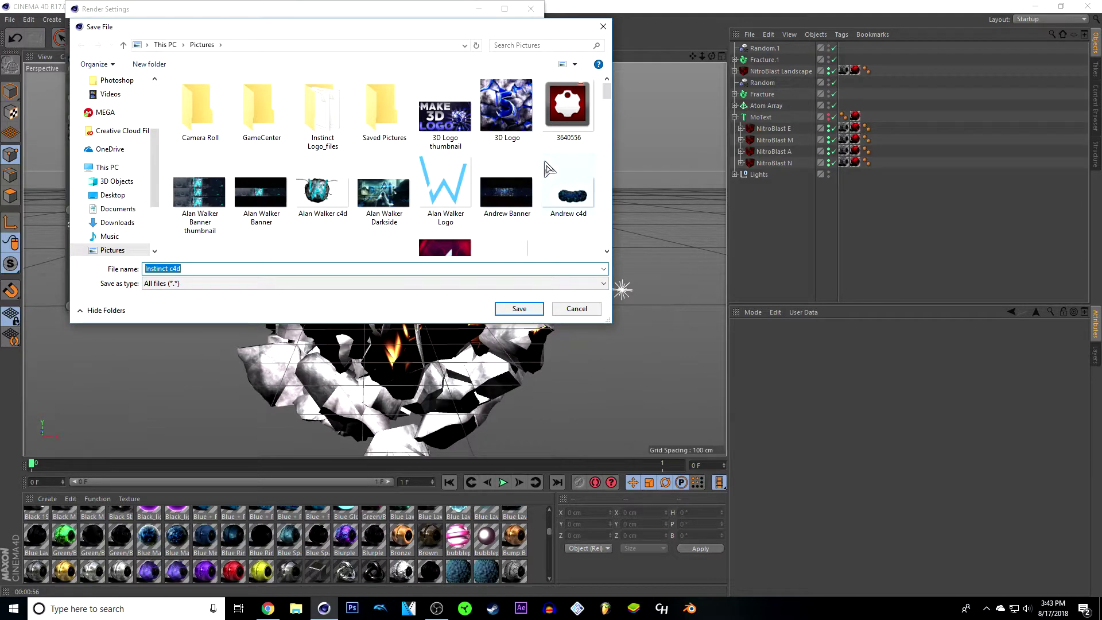
pyautogui.press('BackSpace')
pyautogui.write('NAME')
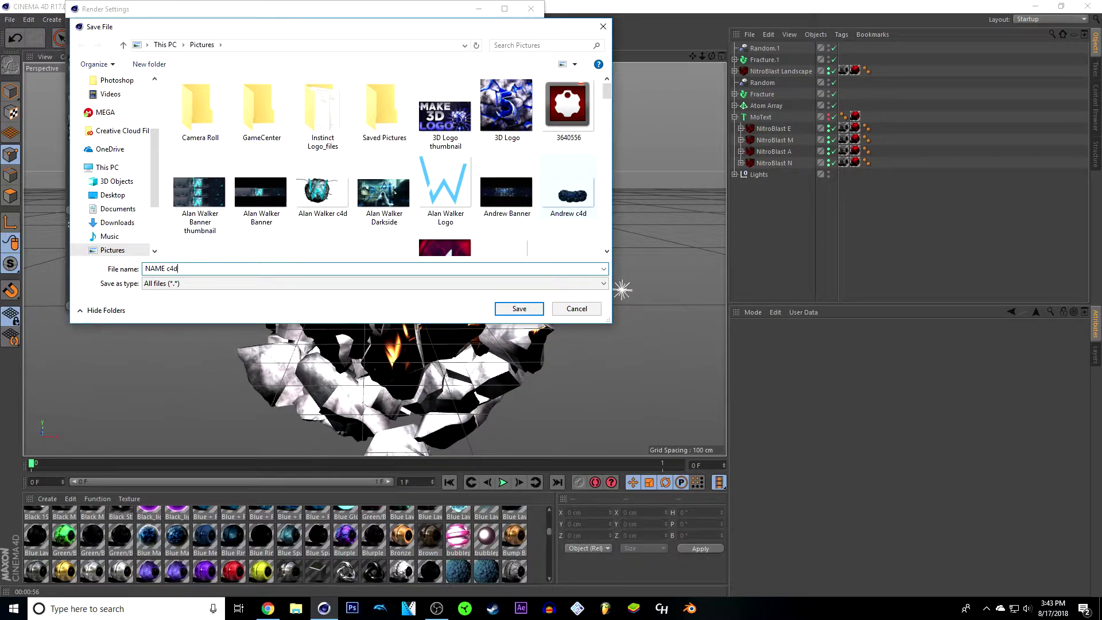
pyautogui.scroll(-1, 106, 233)
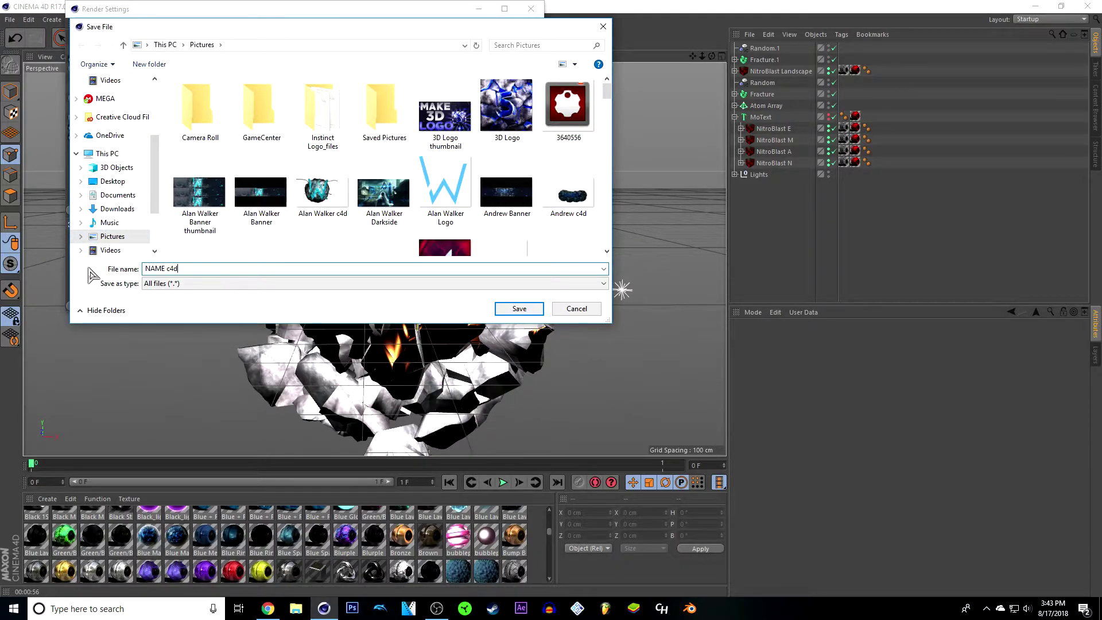
pyautogui.click(530, 314)
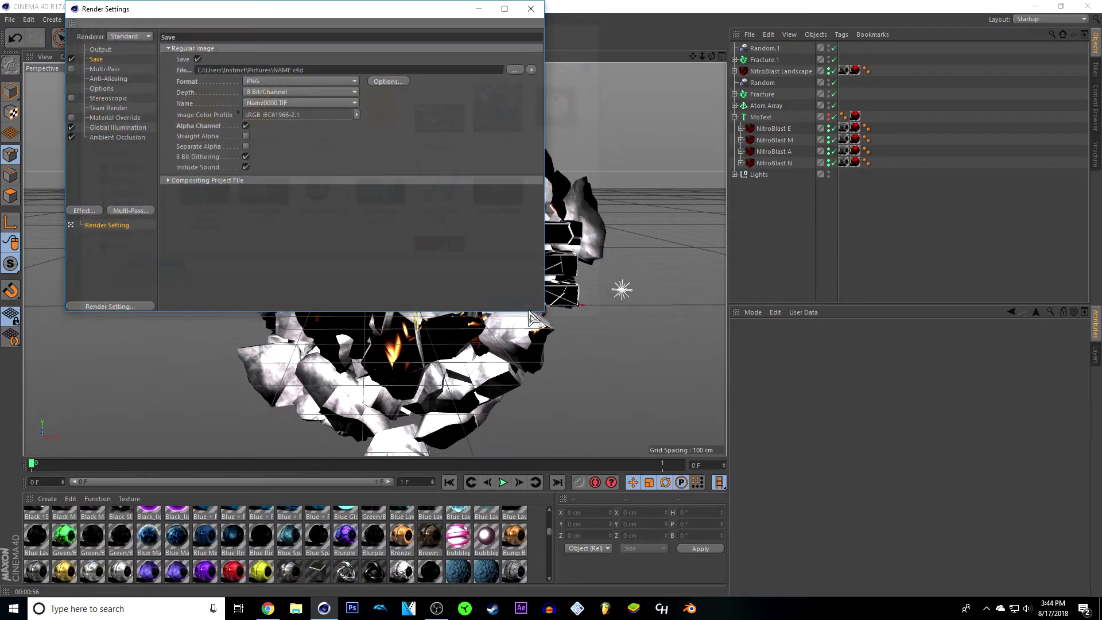
pyautogui.click(530, 9)
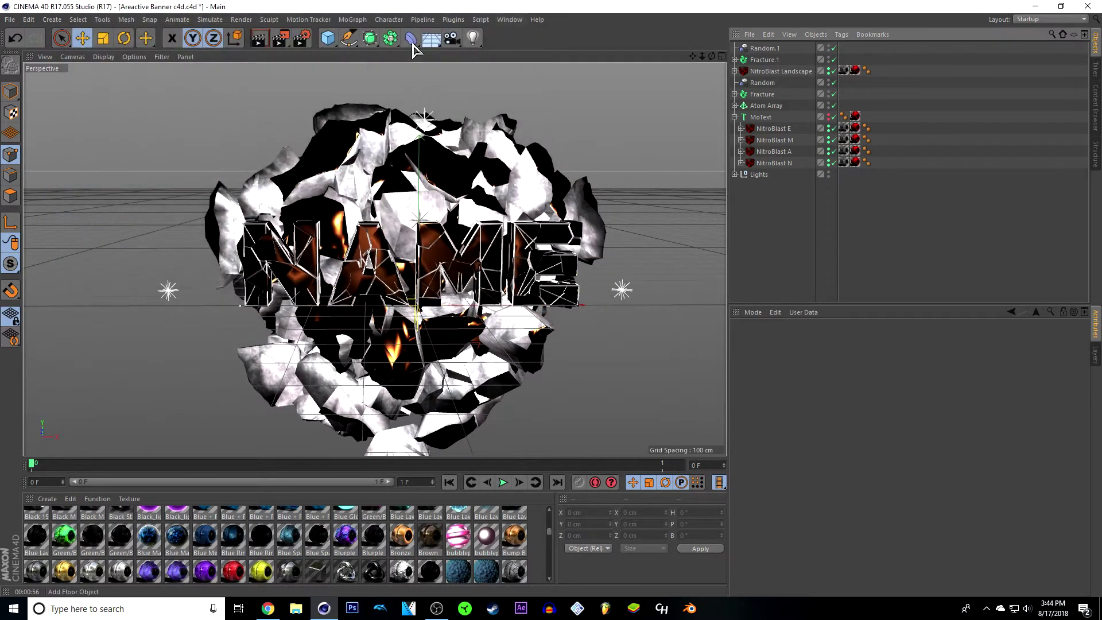
# - Render the finished NAME scene to the Picture Viewer
pyautogui.click(282, 40)
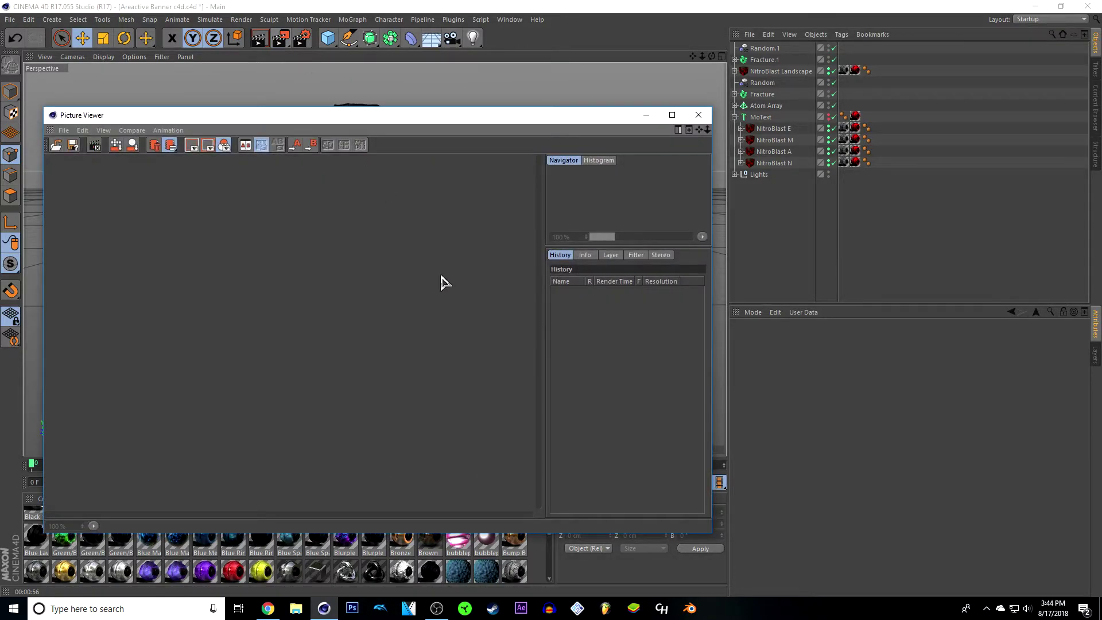
pyautogui.scroll(-4, 294, 347)
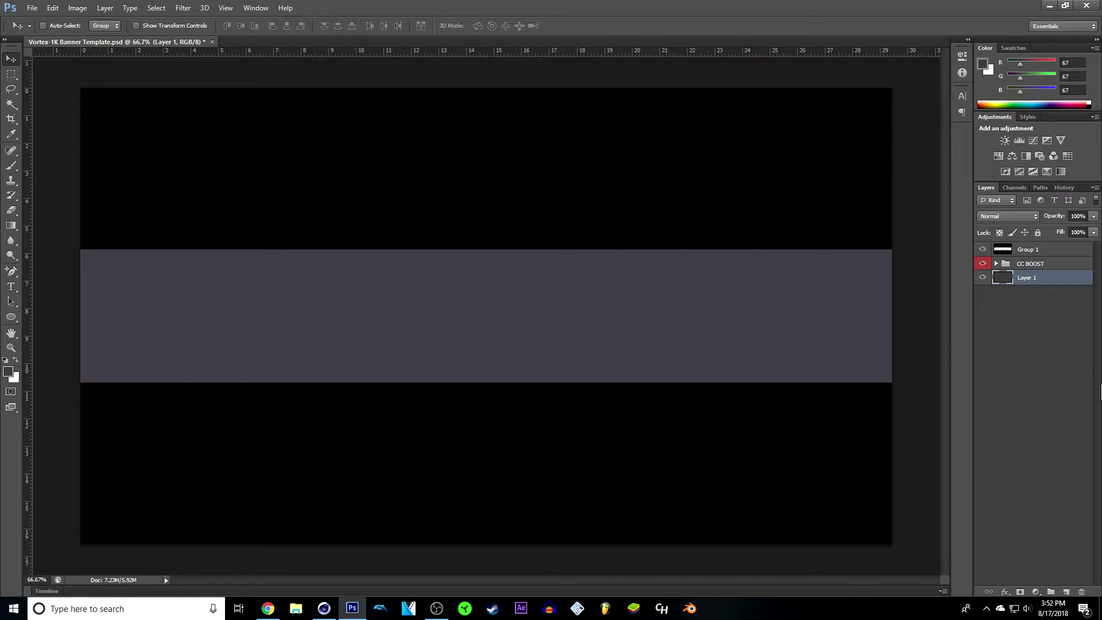
pyautogui.click(1052, 251)
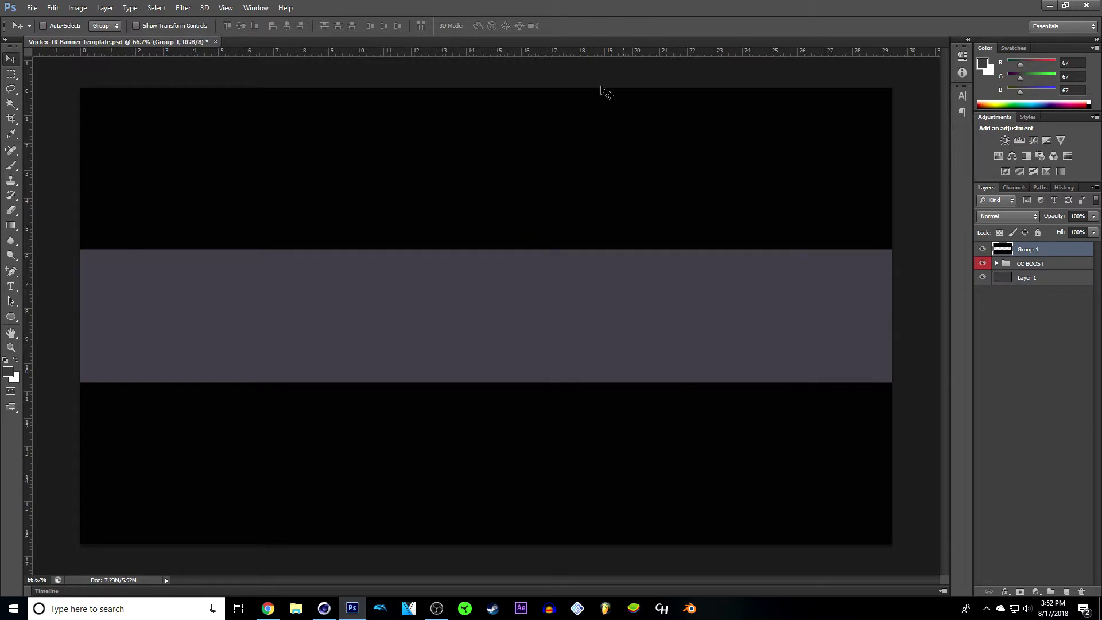
pyautogui.click(1051, 279)
pyautogui.click(1055, 266)
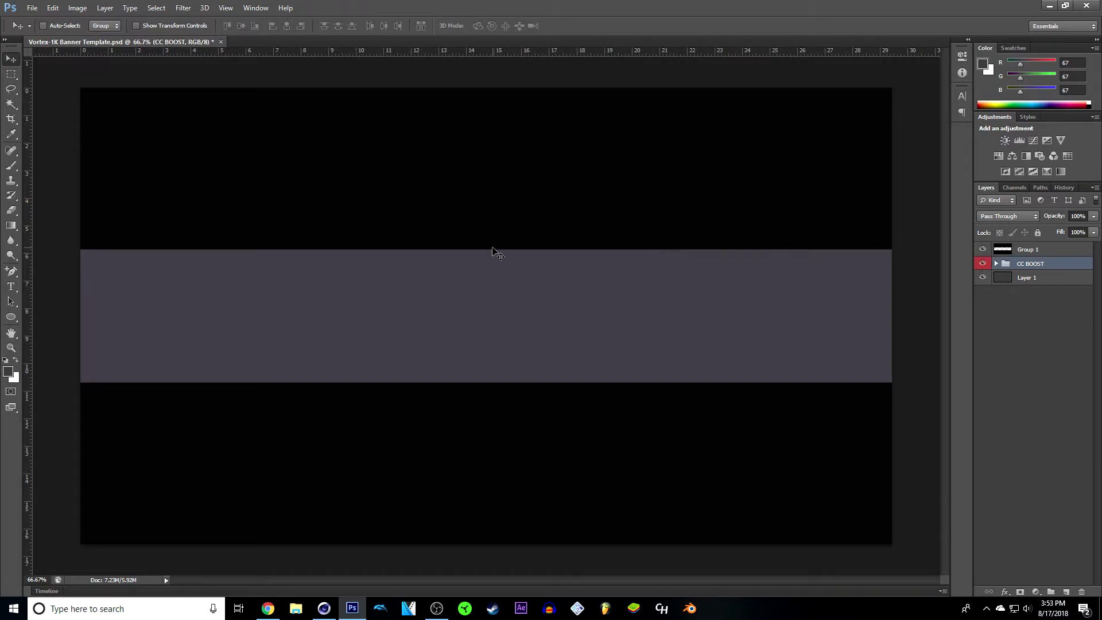
# - Open the "NAME c4d" render from the Pictures folder
pyautogui.click(32, 7)
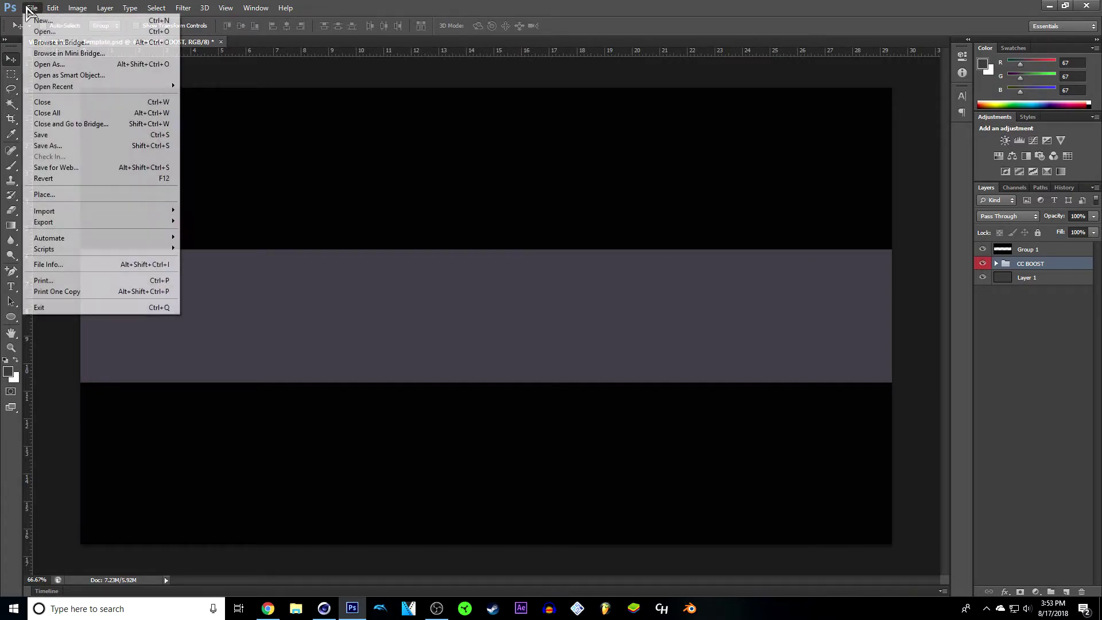
pyautogui.click(55, 32)
pyautogui.click(809, 142)
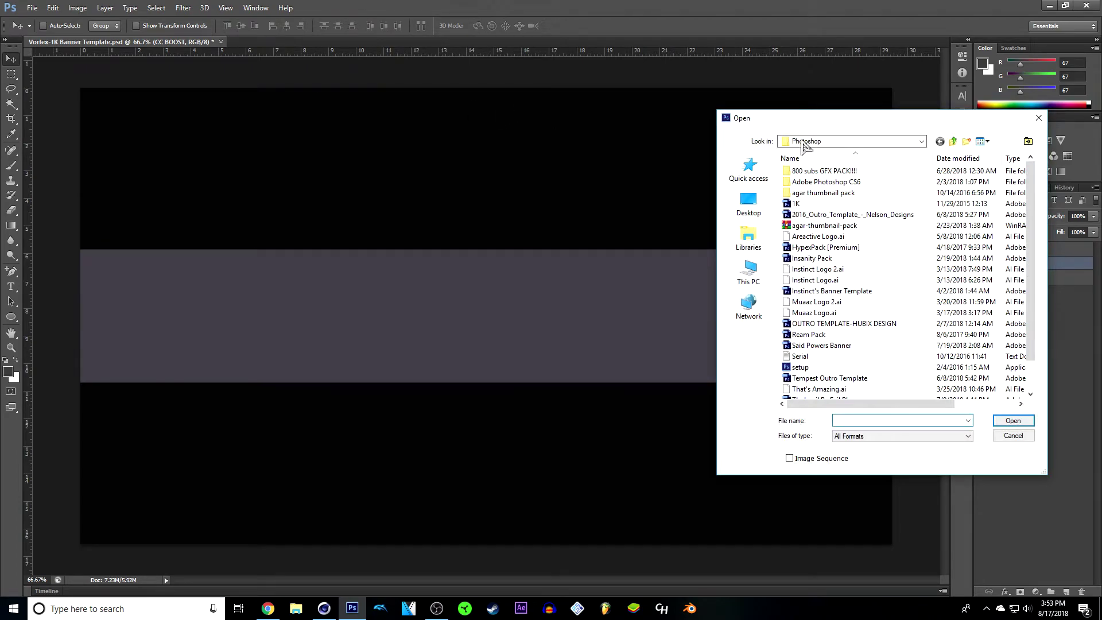
pyautogui.click(801, 247)
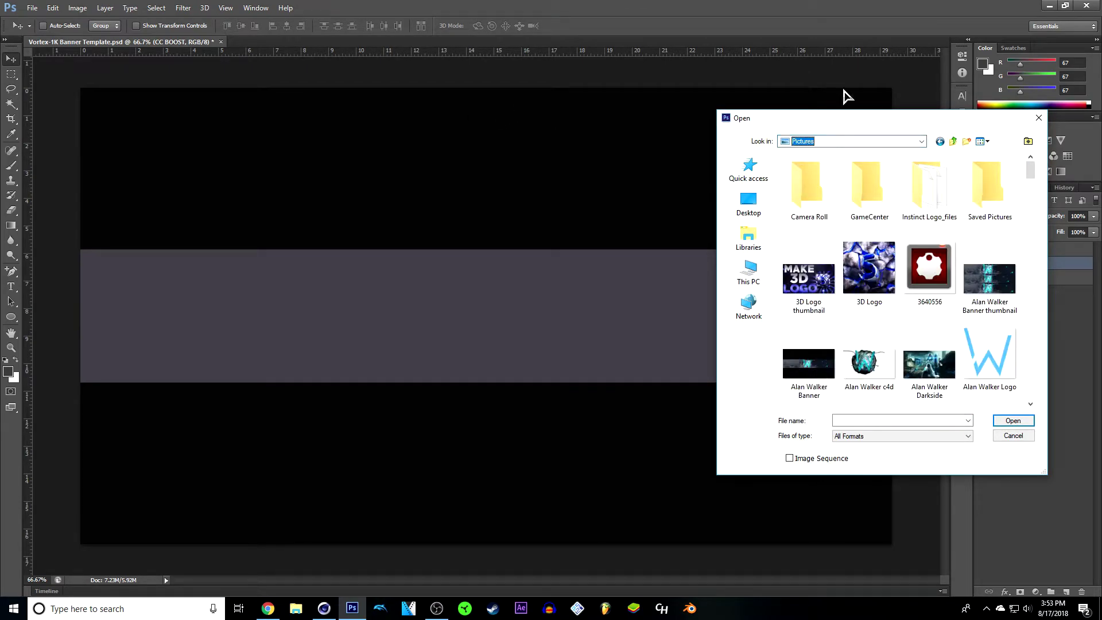
pyautogui.scroll(-3, 890, 252)
pyautogui.scroll(-3, 895, 259)
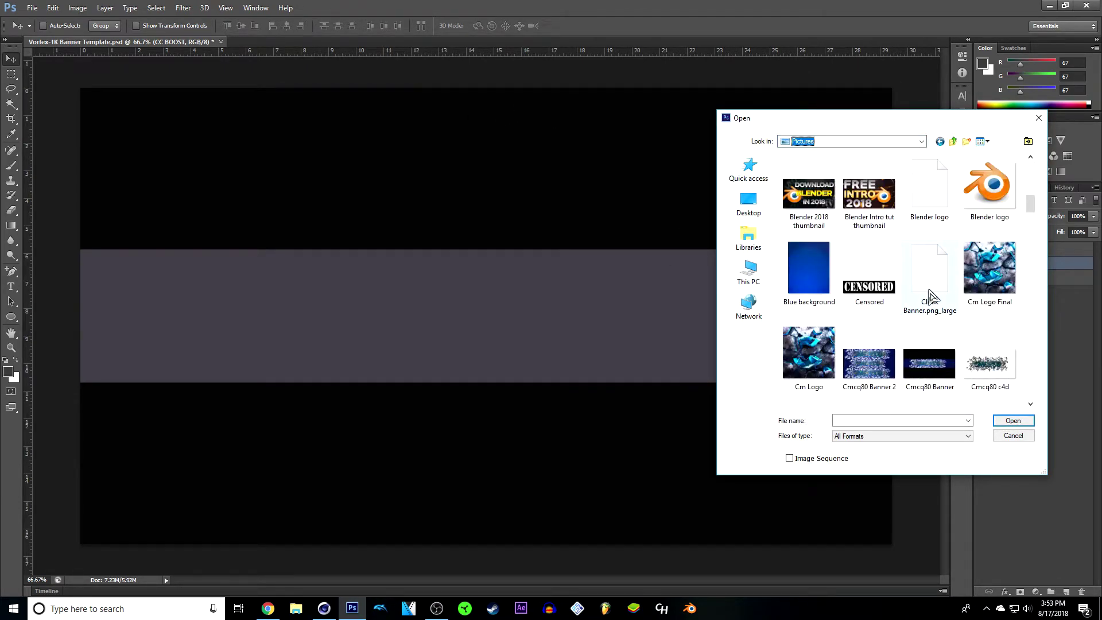
pyautogui.scroll(-2, 931, 294)
pyautogui.scroll(-8, 930, 294)
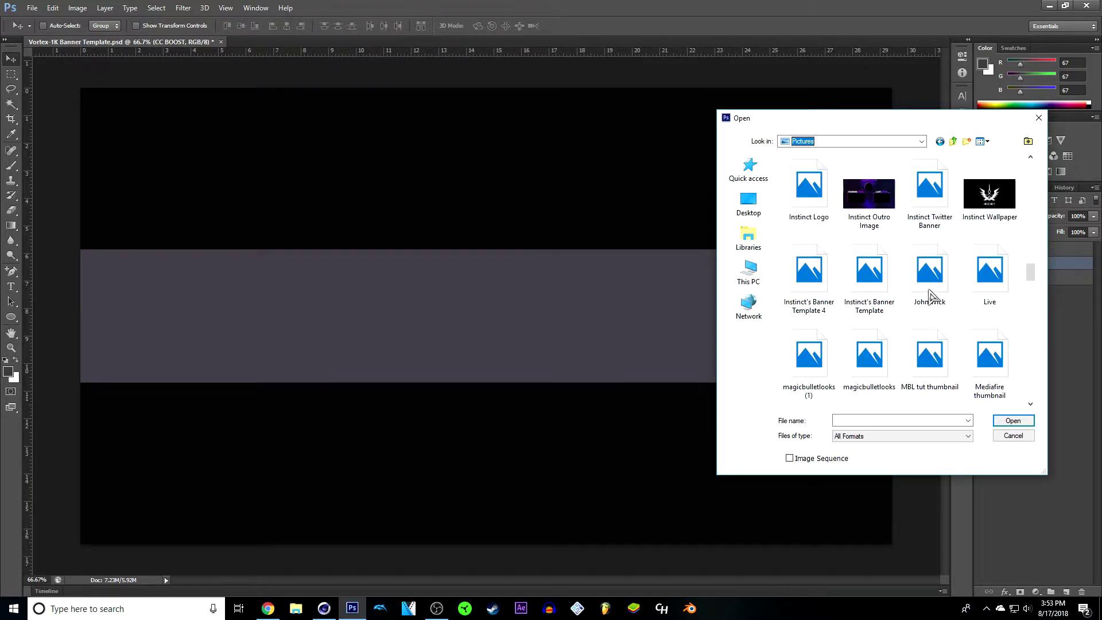
pyautogui.scroll(2, 931, 294)
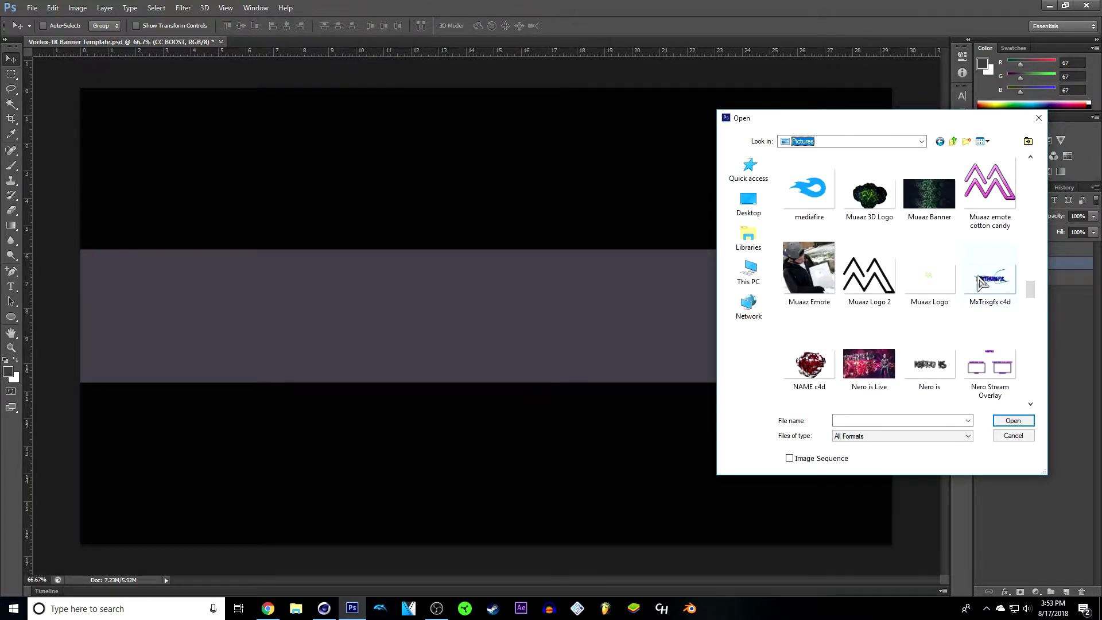
pyautogui.scroll(-2, 975, 286)
pyautogui.click(810, 236)
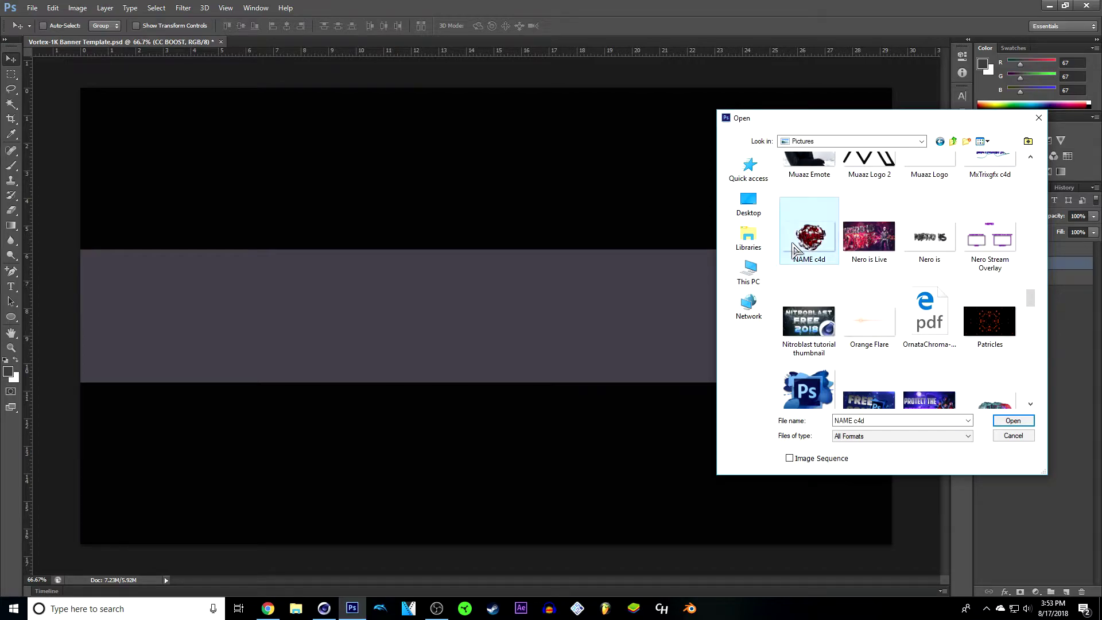
pyautogui.click(1012, 421)
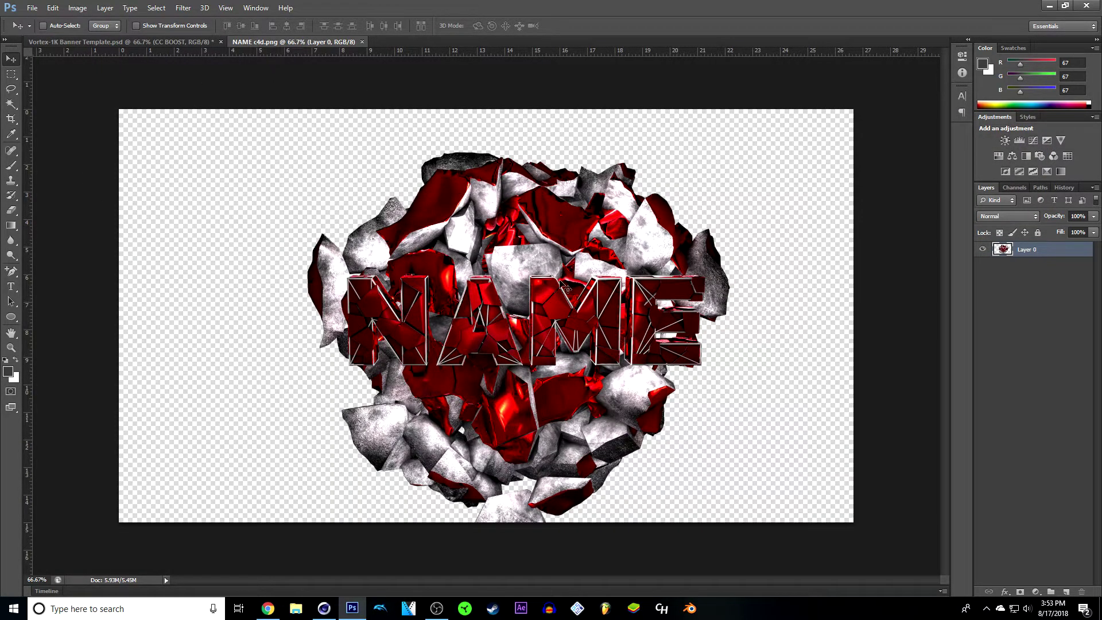
# - Copy the NAME render into the banner template, position it over the grey strip, and place its layer beneath the CC BOOST group
pyautogui.moveTo(537, 319); pyautogui.dragTo(474, 300)
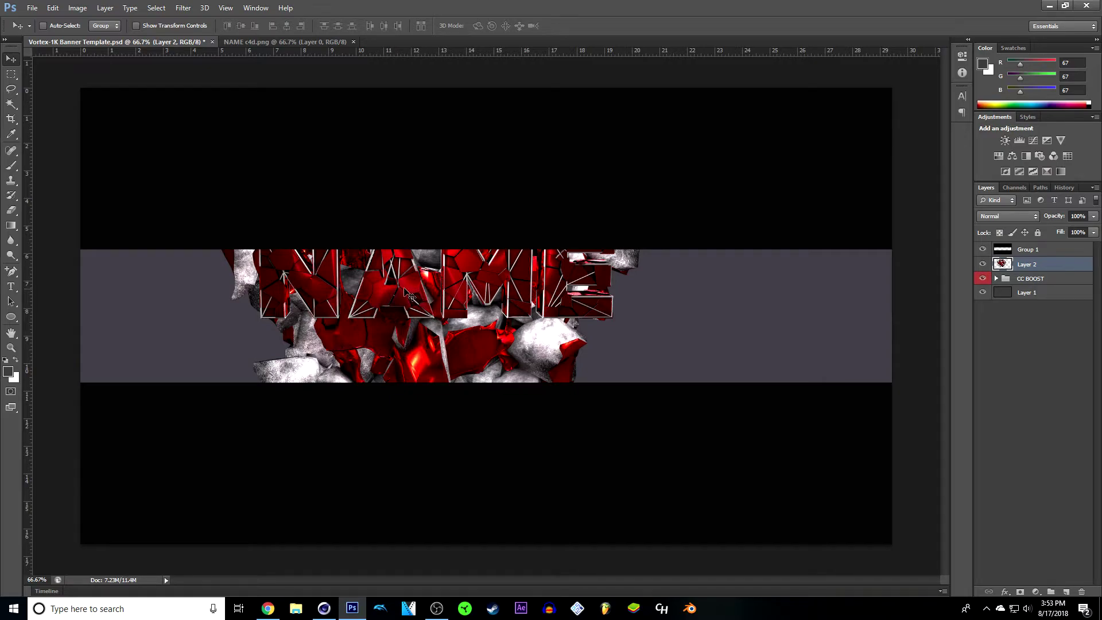
pyautogui.moveTo(395, 296); pyautogui.dragTo(430, 335)
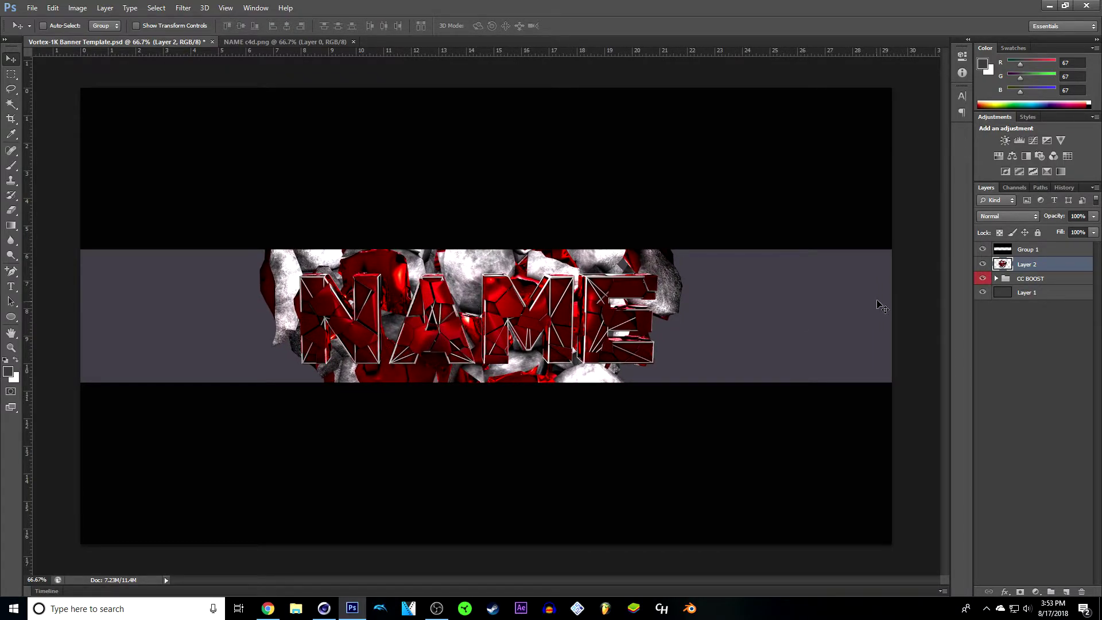
pyautogui.moveTo(1074, 269); pyautogui.dragTo(1046, 283)
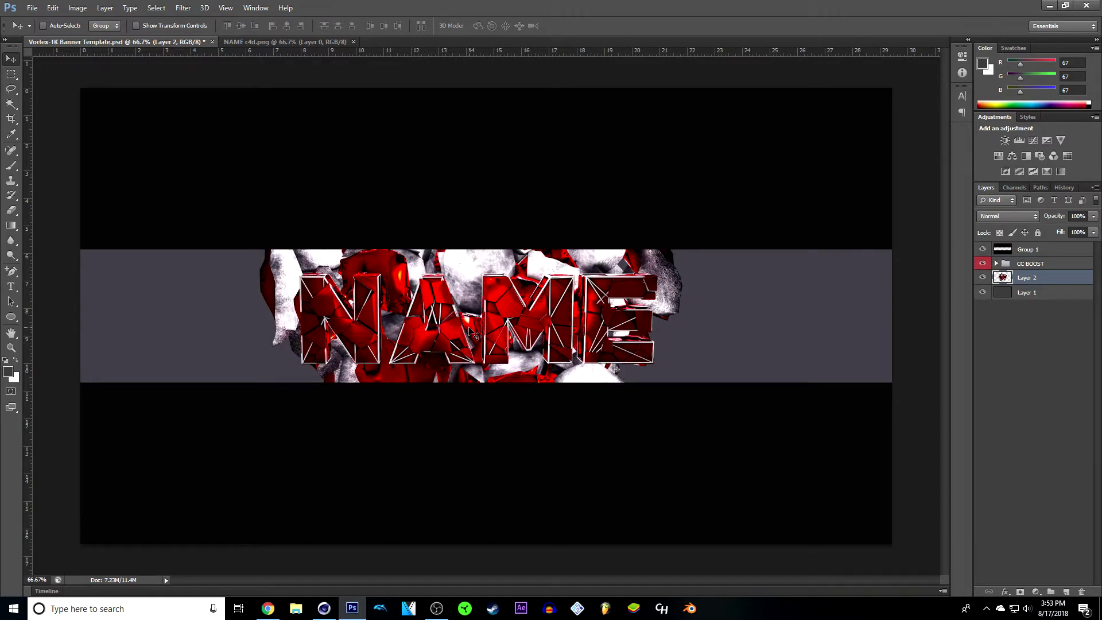
pyautogui.moveTo(468, 330); pyautogui.dragTo(466, 334)
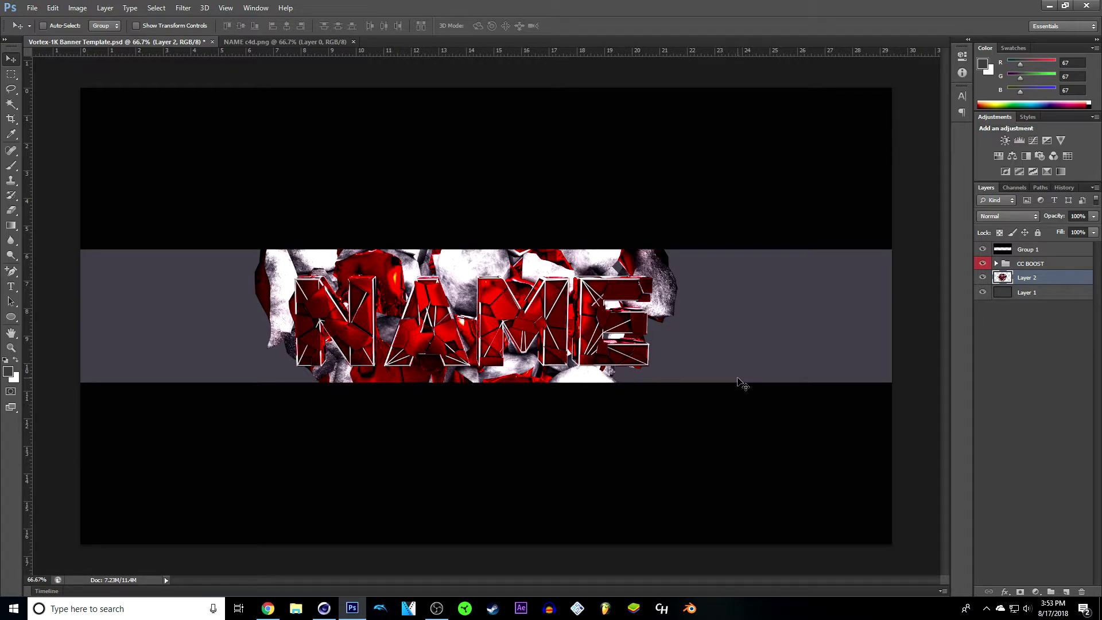
# - Duplicate the NAME render layer and apply the Glowing Edges filter with Edge Width 2, Edge Brightness 6 and Smoothness 5
pyautogui.hotkey('ctrl', 'j')
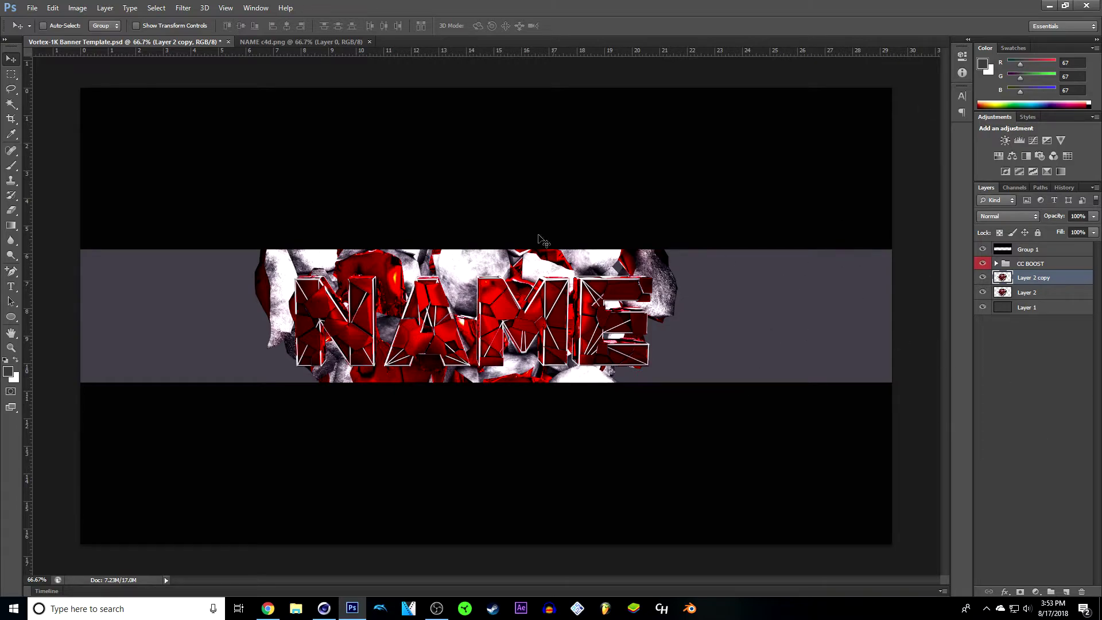
pyautogui.click(184, 8)
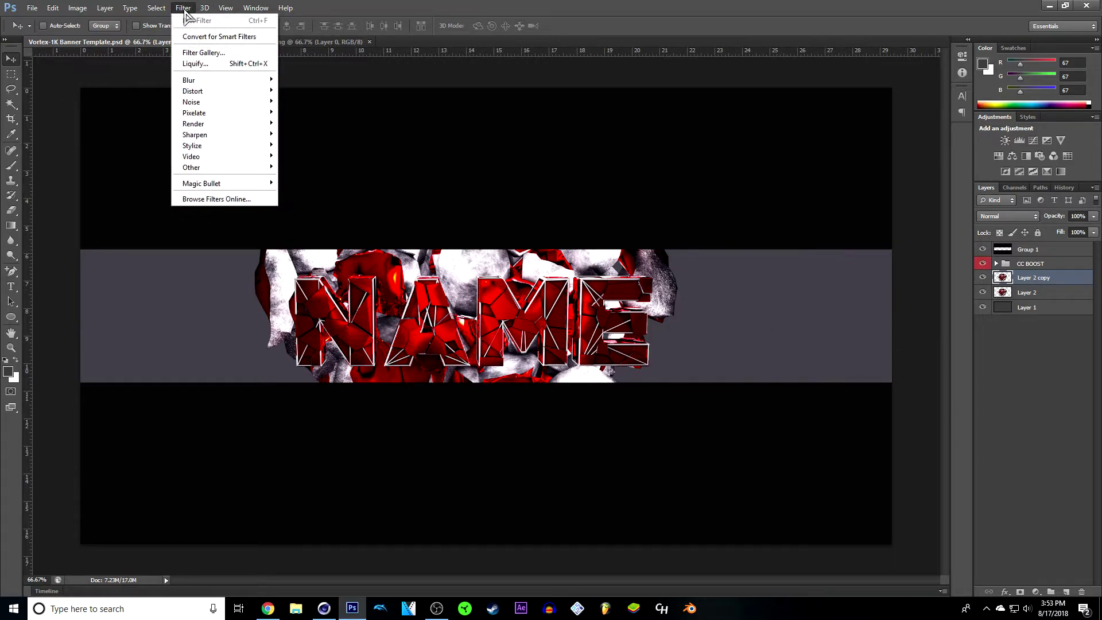
pyautogui.click(203, 53)
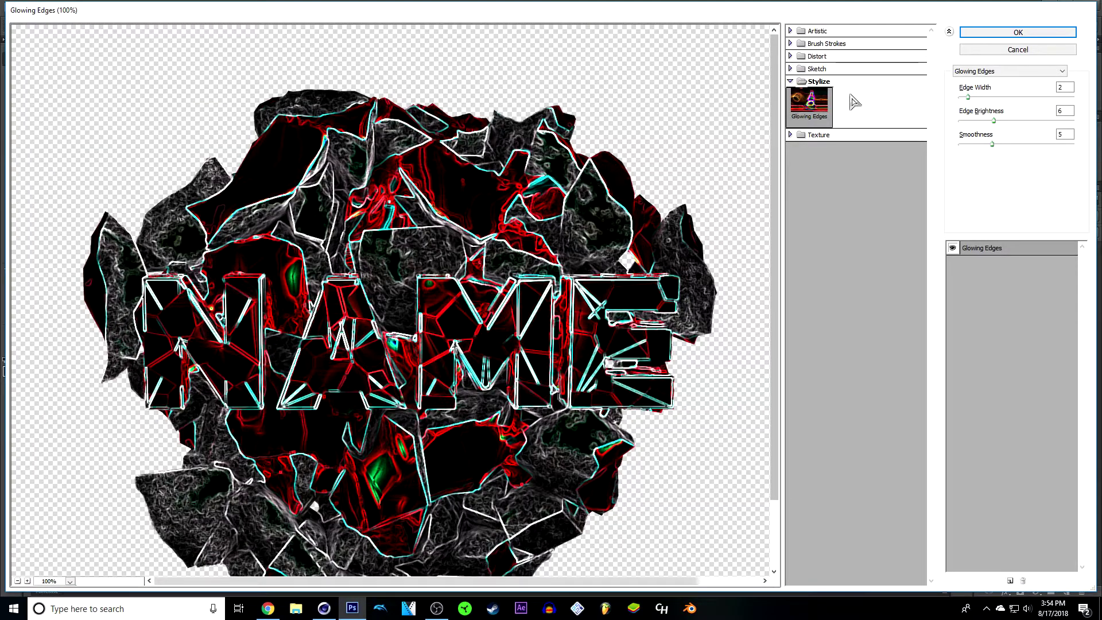
pyautogui.click(1044, 32)
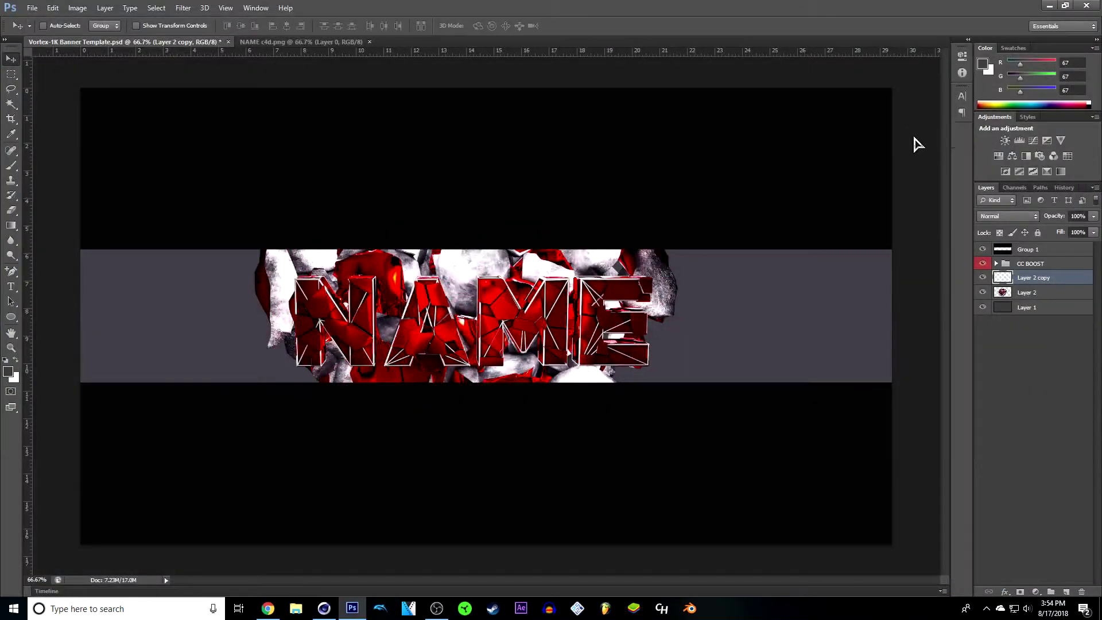
# - Set the Glowing Edges copy of the render to Overlay blend mode at 20% opacity, and clear the layer selection
pyautogui.click(1030, 217)
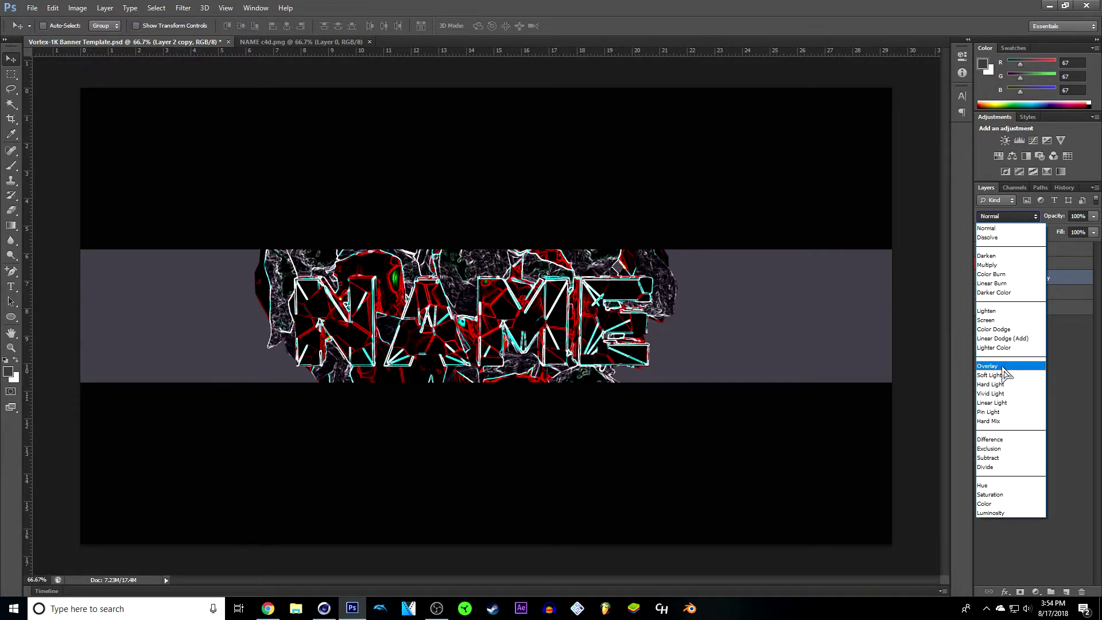
pyautogui.click(1004, 367)
pyautogui.click(1093, 217)
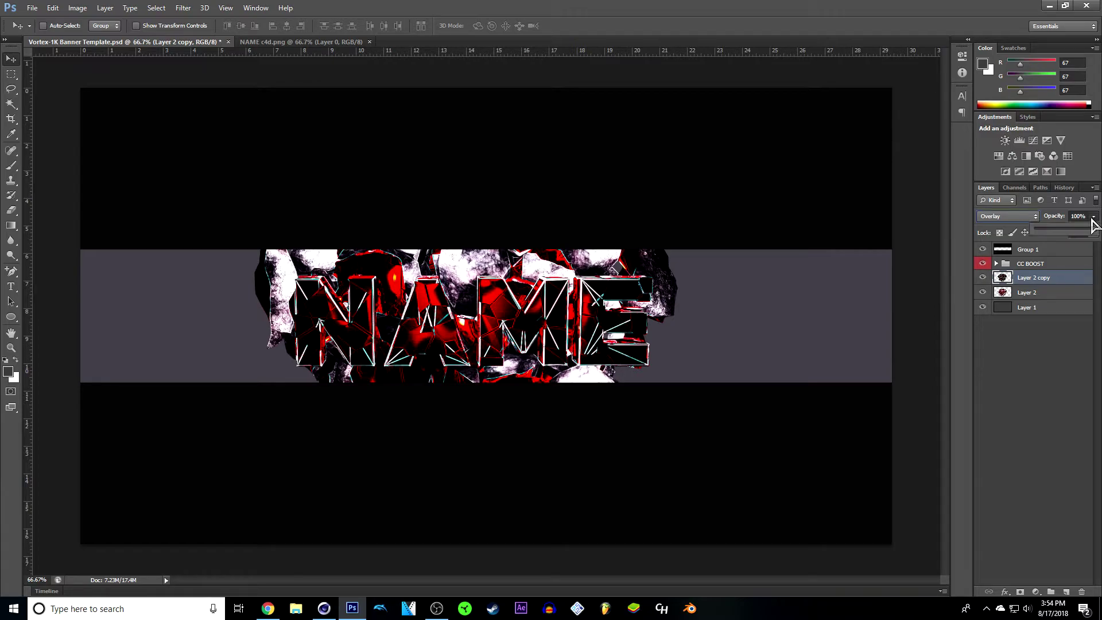
pyautogui.click(1056, 230)
pyautogui.moveTo(1056, 234); pyautogui.dragTo(1053, 235)
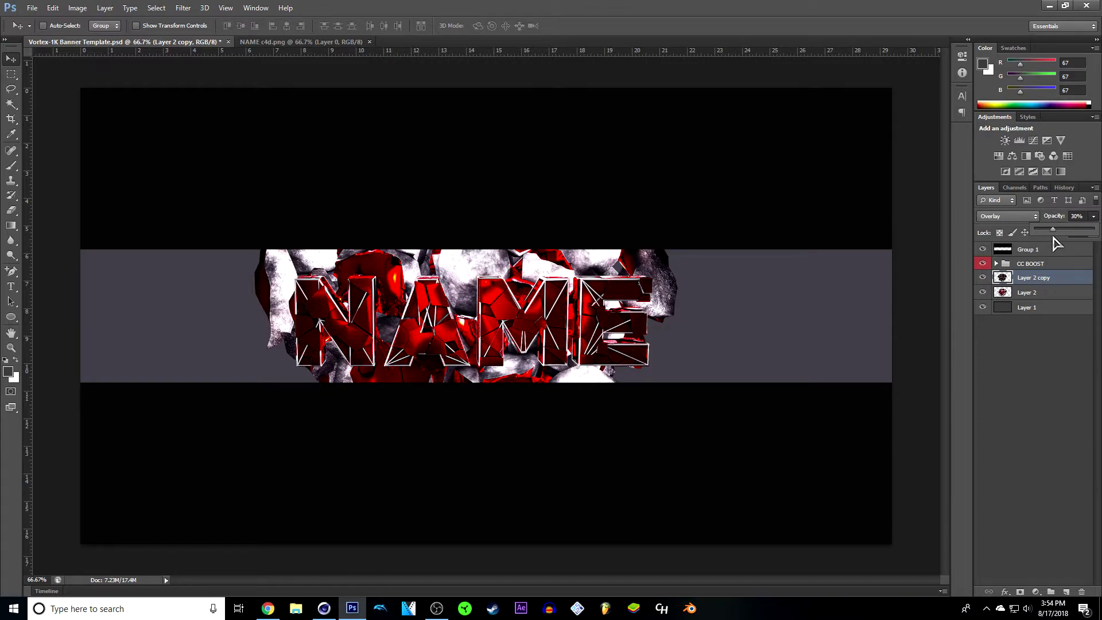
pyautogui.click(1074, 411)
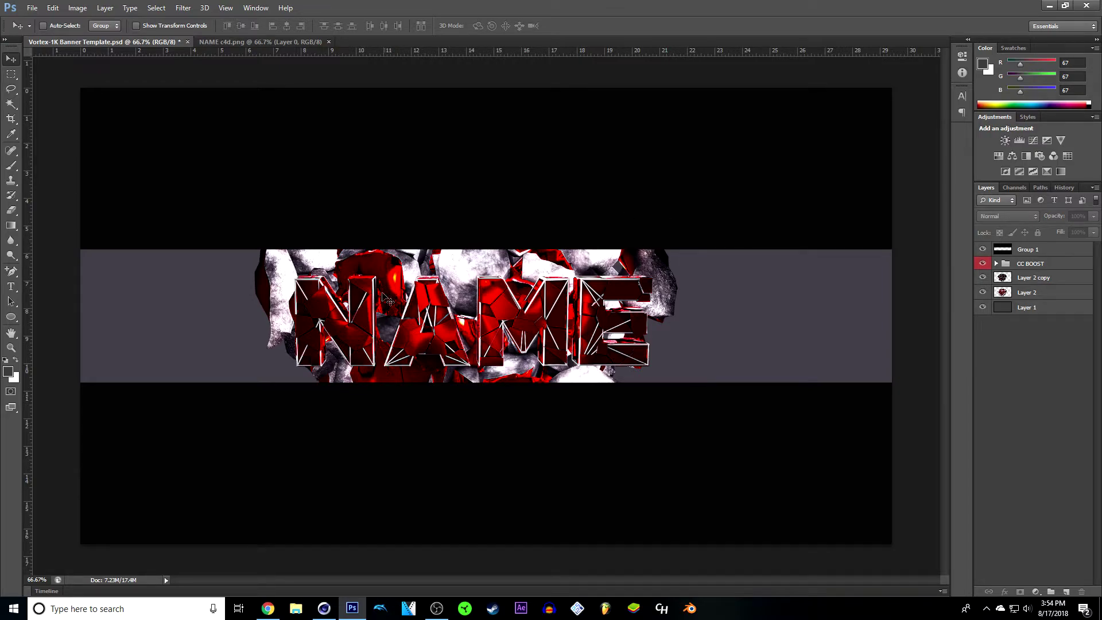
pyautogui.click(1052, 284)
pyautogui.click(1093, 217)
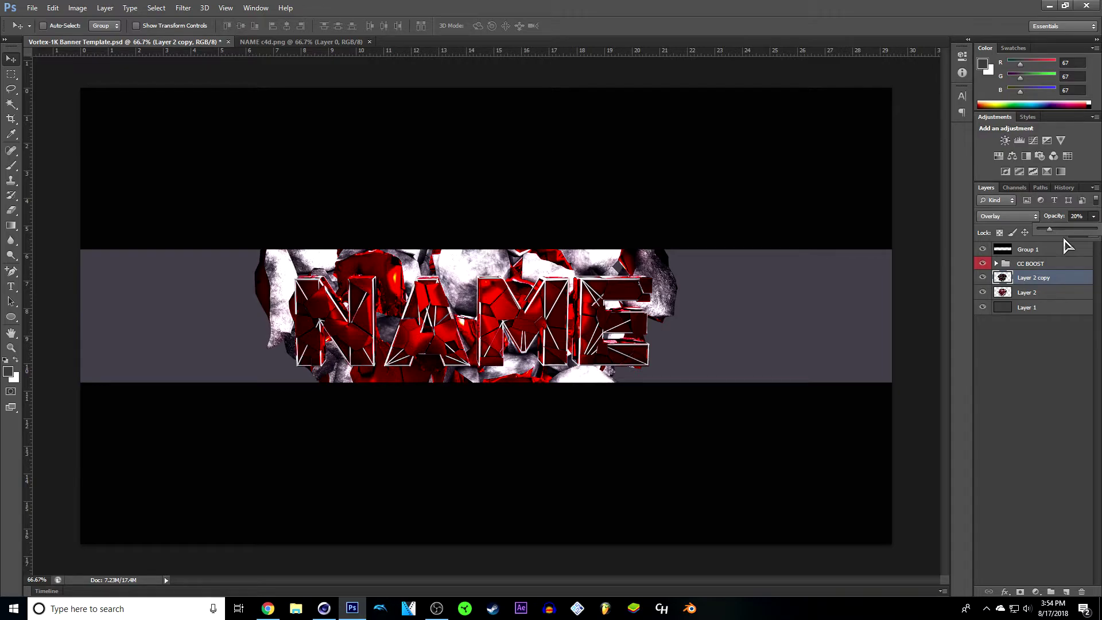
pyautogui.click(1033, 412)
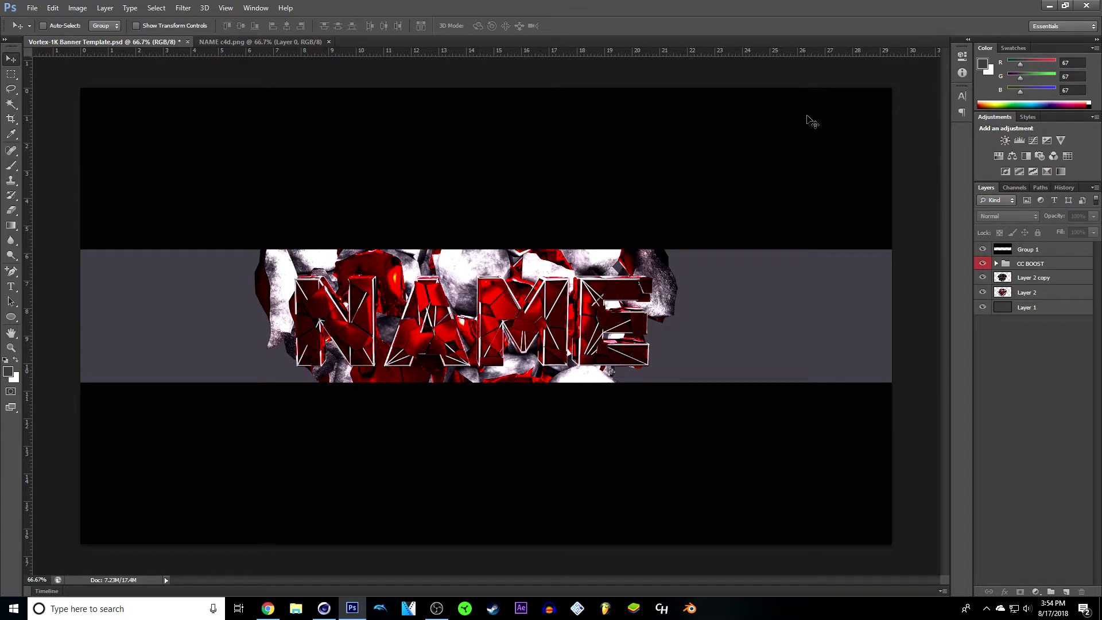
# - Close the NAME c4d.png document
pyautogui.click(290, 43)
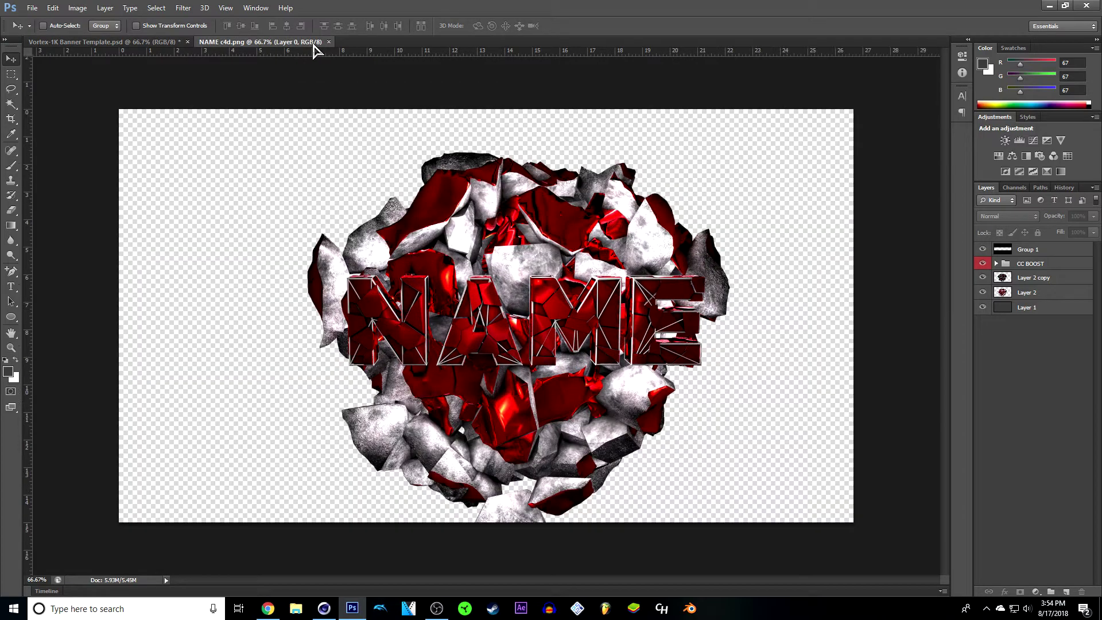
pyautogui.click(329, 42)
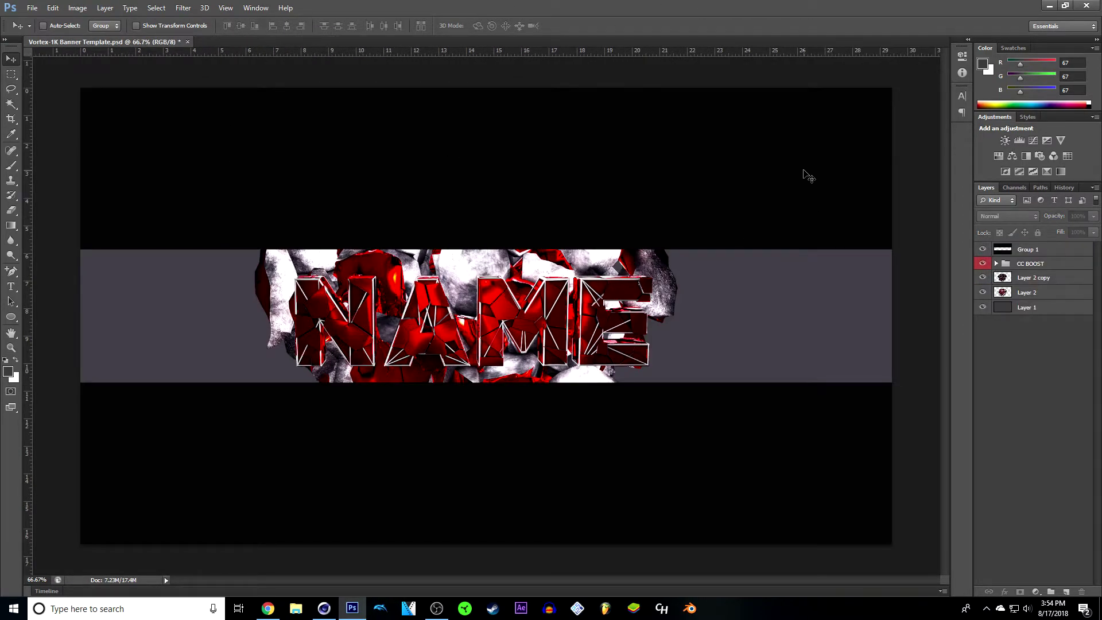
# - Open Vortex_New_mini_GFX_PACK.psd and hide its HIDE preview layer
pyautogui.click(32, 8)
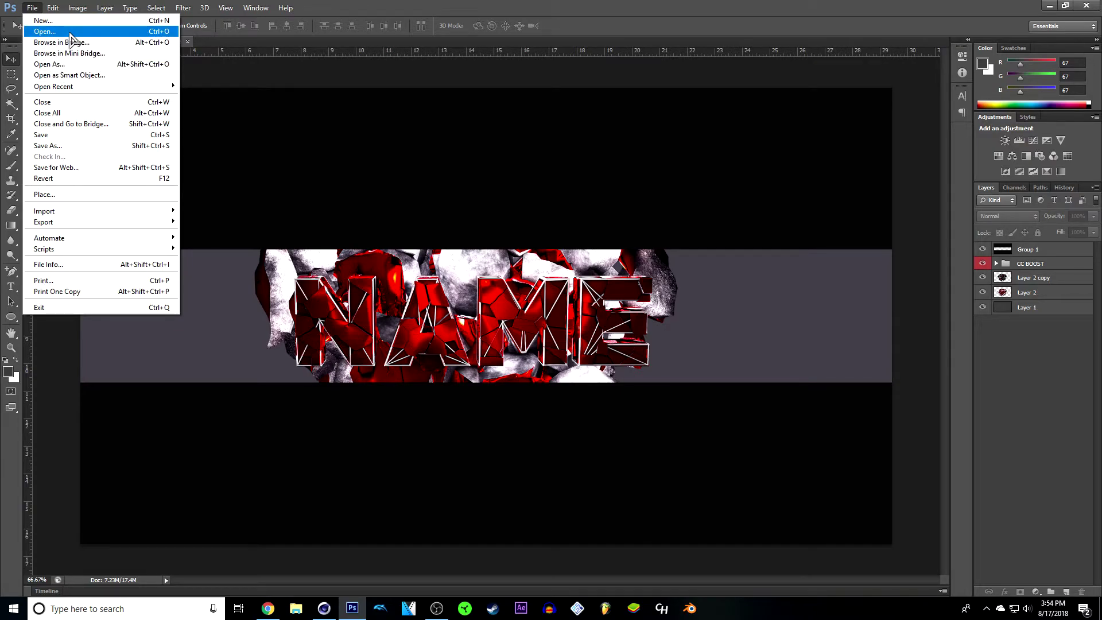
pyautogui.click(45, 31)
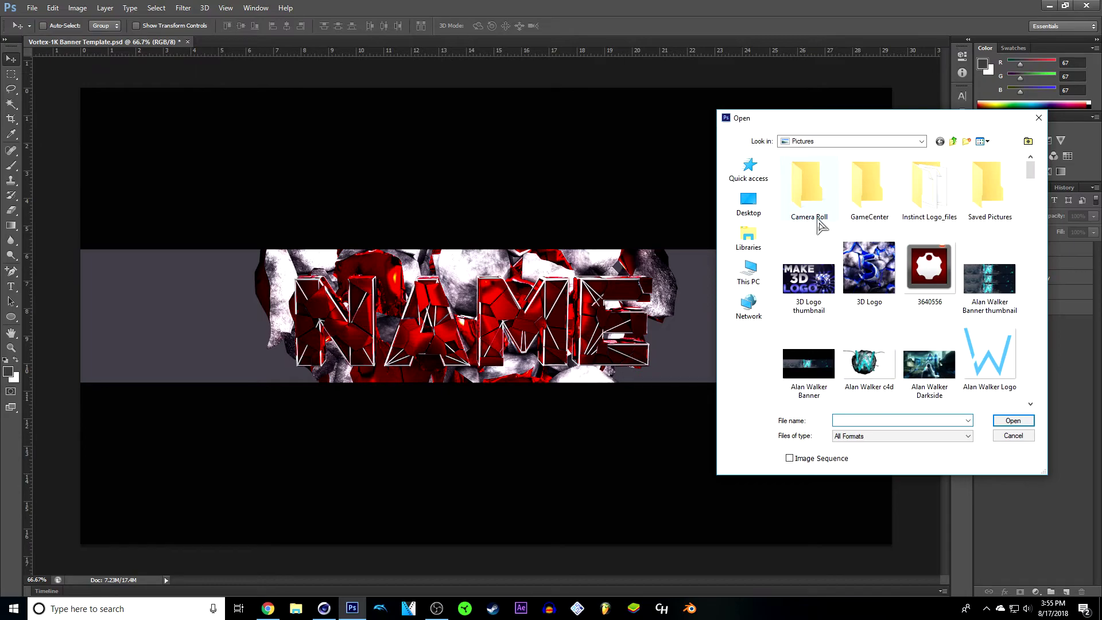
pyautogui.click(864, 143)
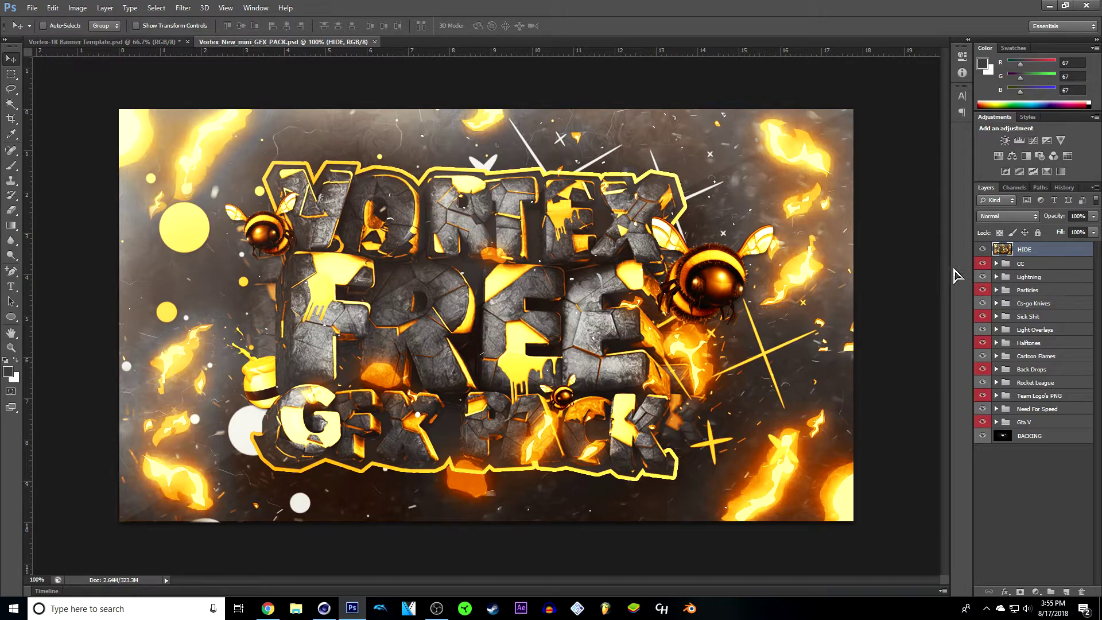
pyautogui.click(983, 249)
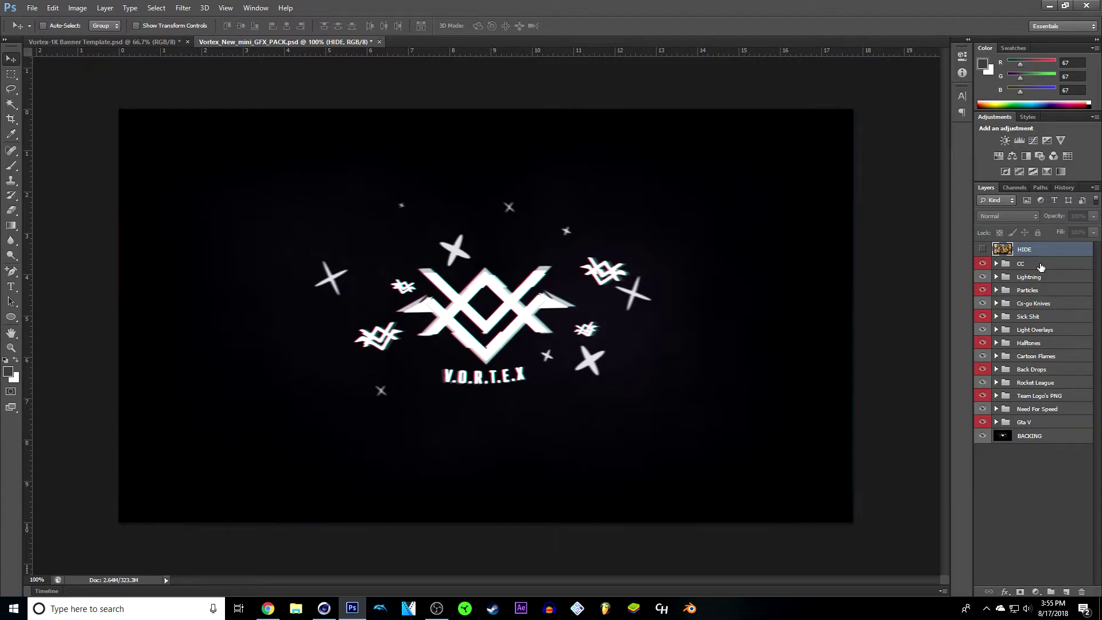
# - Try the GFX pack's CC BOOST group above all layers of the banner template, and delete the added copy
pyautogui.click(1005, 264)
pyautogui.click(997, 264)
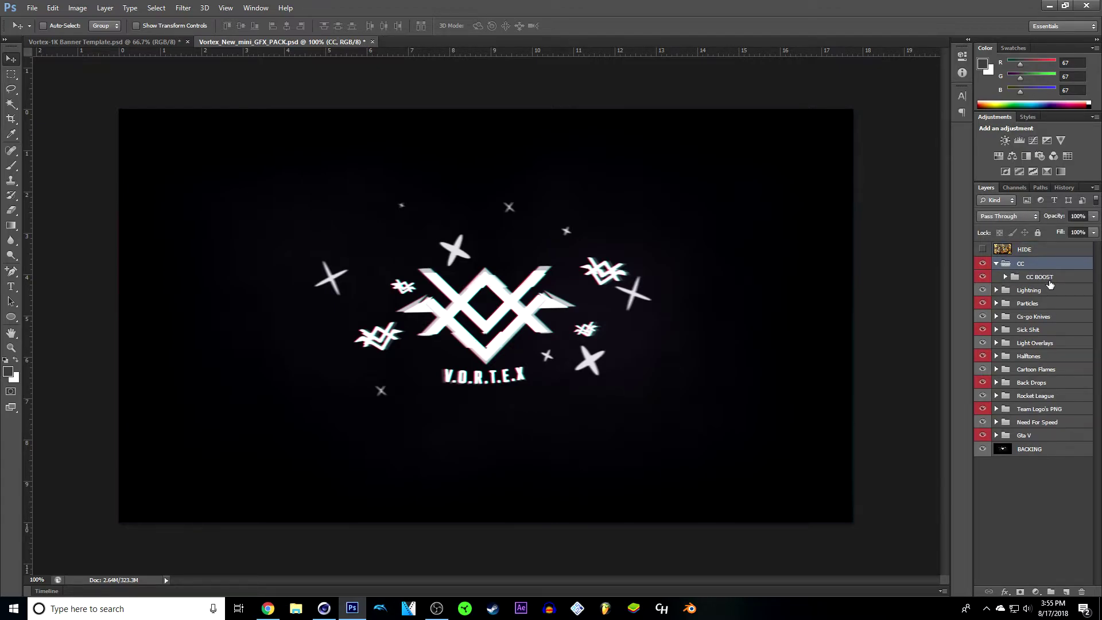
pyautogui.click(1066, 278)
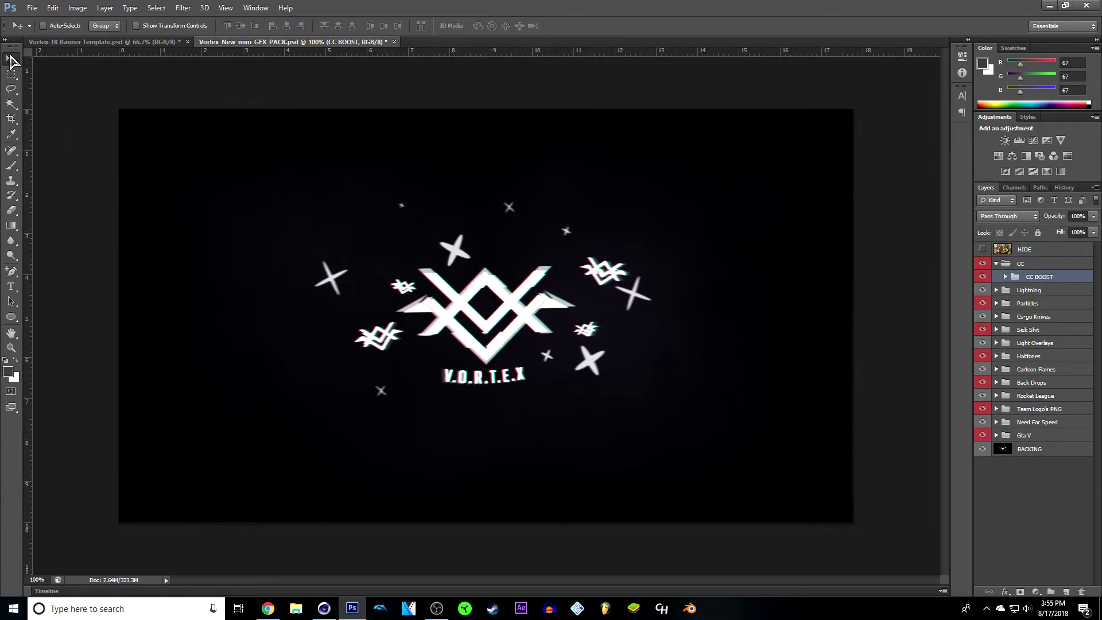
pyautogui.click(156, 43)
pyautogui.moveTo(292, 172); pyautogui.dragTo(294, 173)
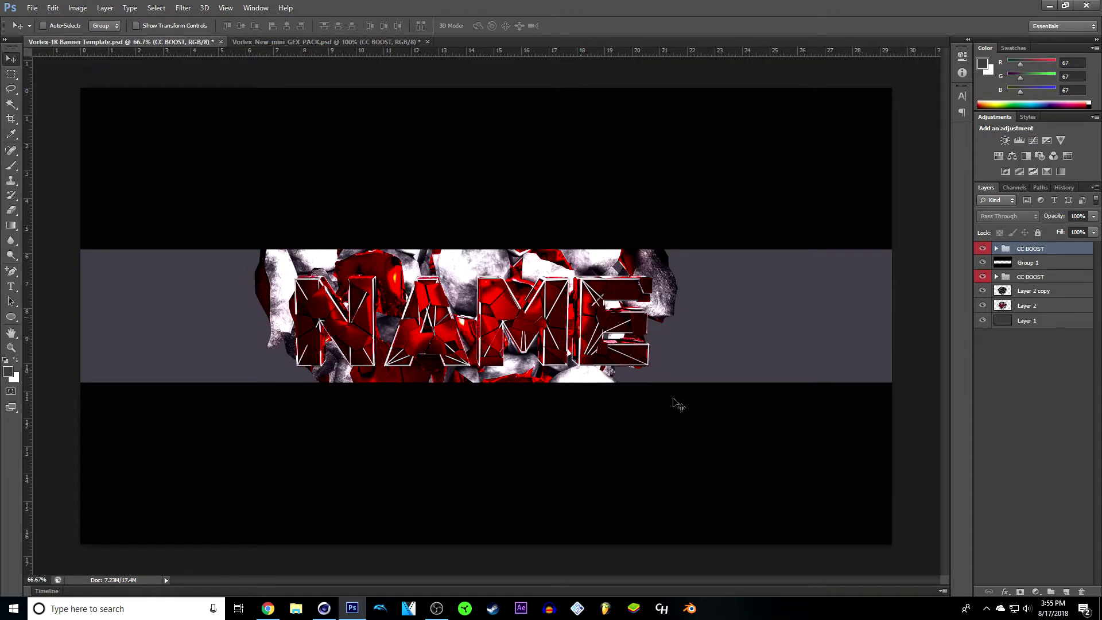
pyautogui.click(983, 305)
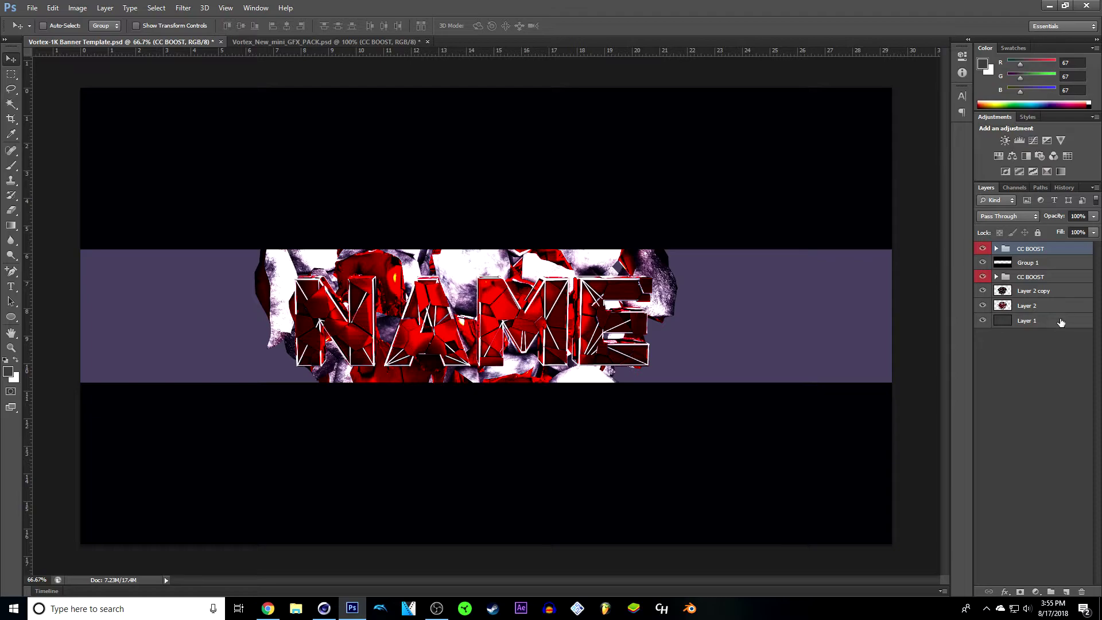
pyautogui.press('Delete')
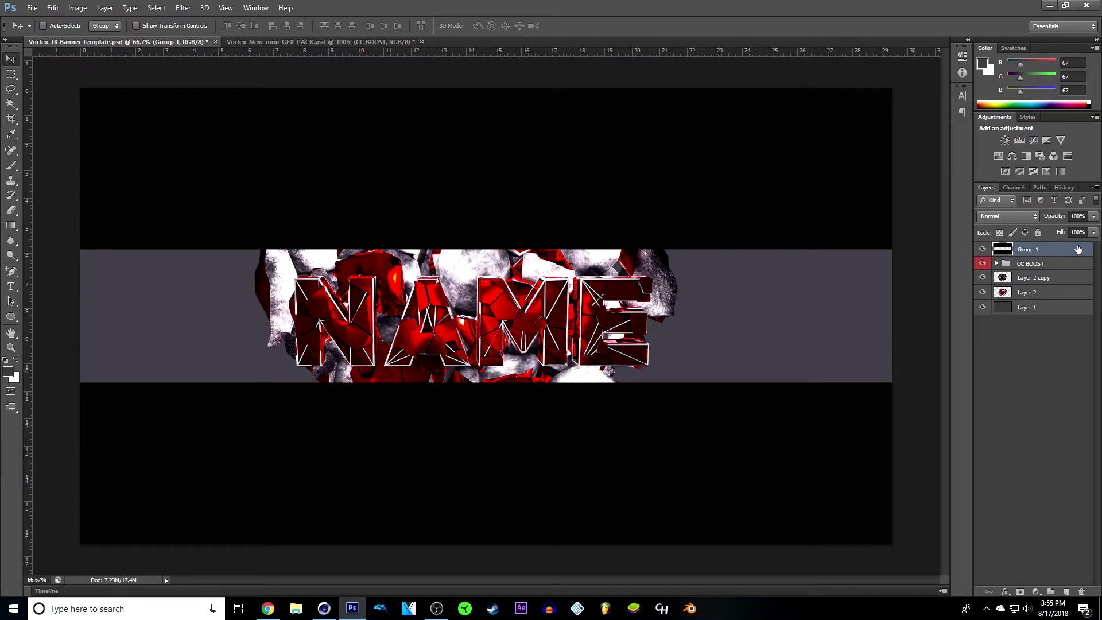
# - Make Layer 2 copy the active layer of the banner template
pyautogui.click(1056, 265)
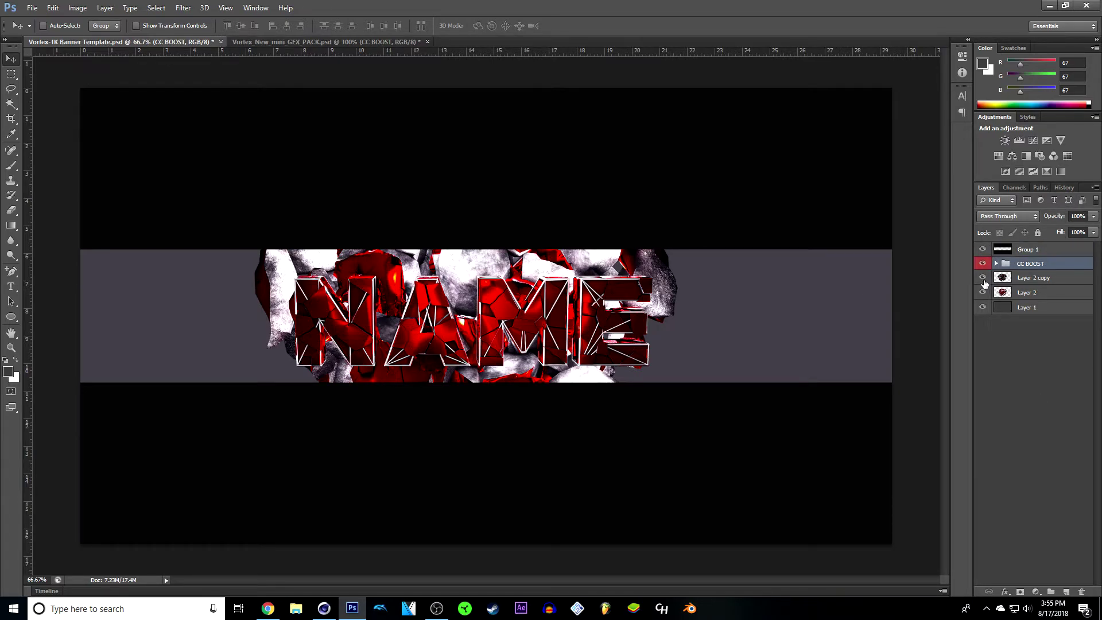
pyautogui.click(1043, 280)
pyautogui.click(1038, 295)
pyautogui.click(1032, 311)
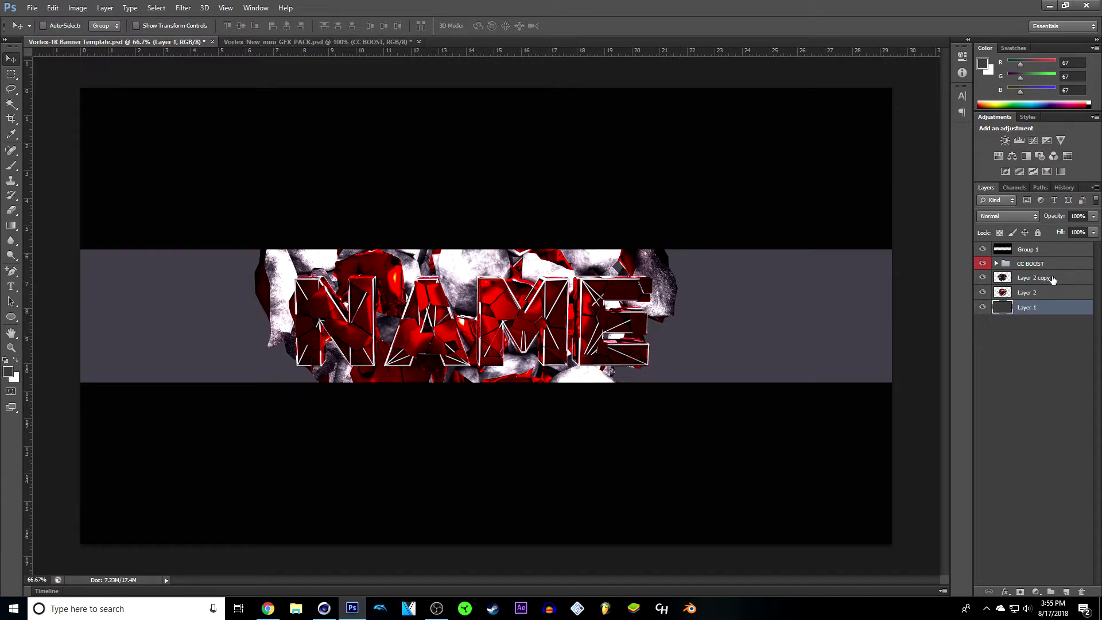
pyautogui.click(1053, 280)
# - Preview Layers 60 and 61 of the GFX pack's Lightning group, and leave only the red lightning of Layer 58 shown
pyautogui.click(279, 42)
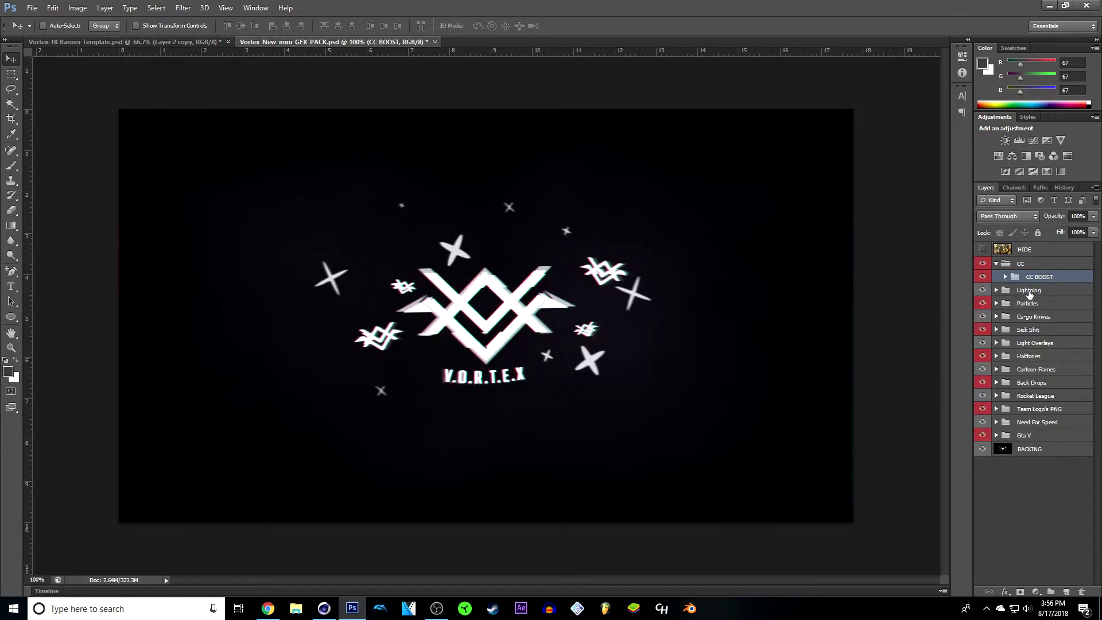
pyautogui.click(997, 291)
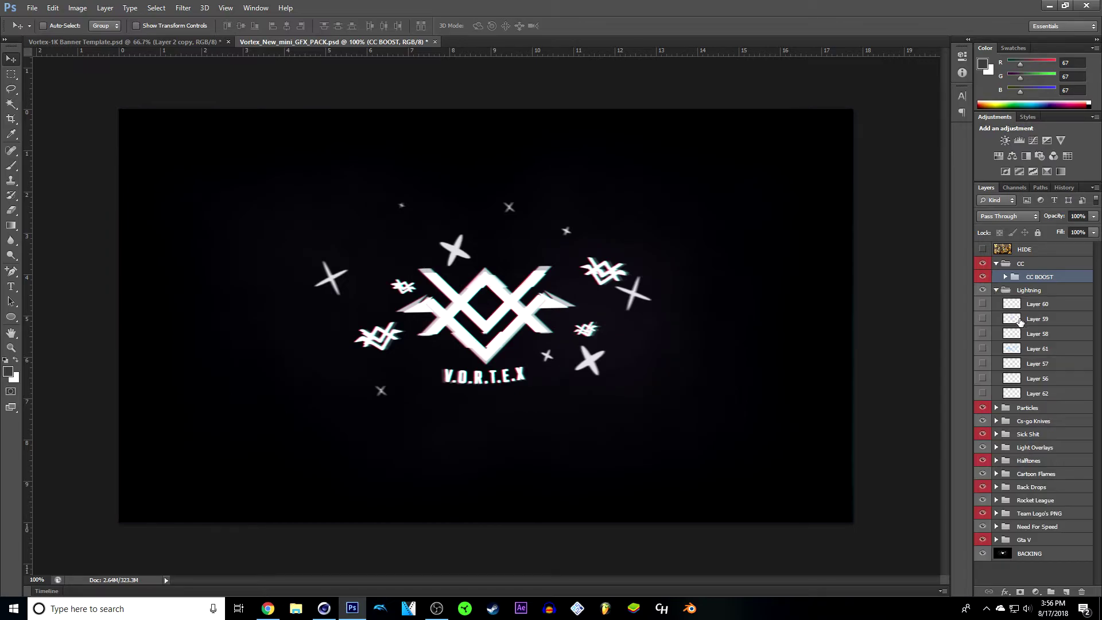
pyautogui.click(983, 304)
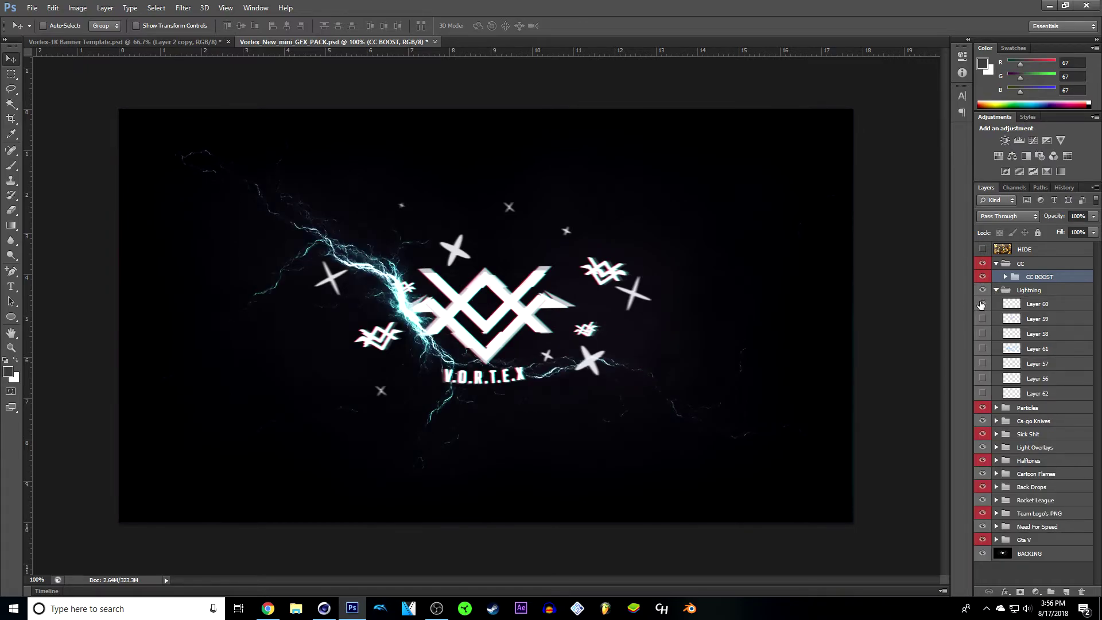
pyautogui.click(982, 305)
pyautogui.click(983, 349)
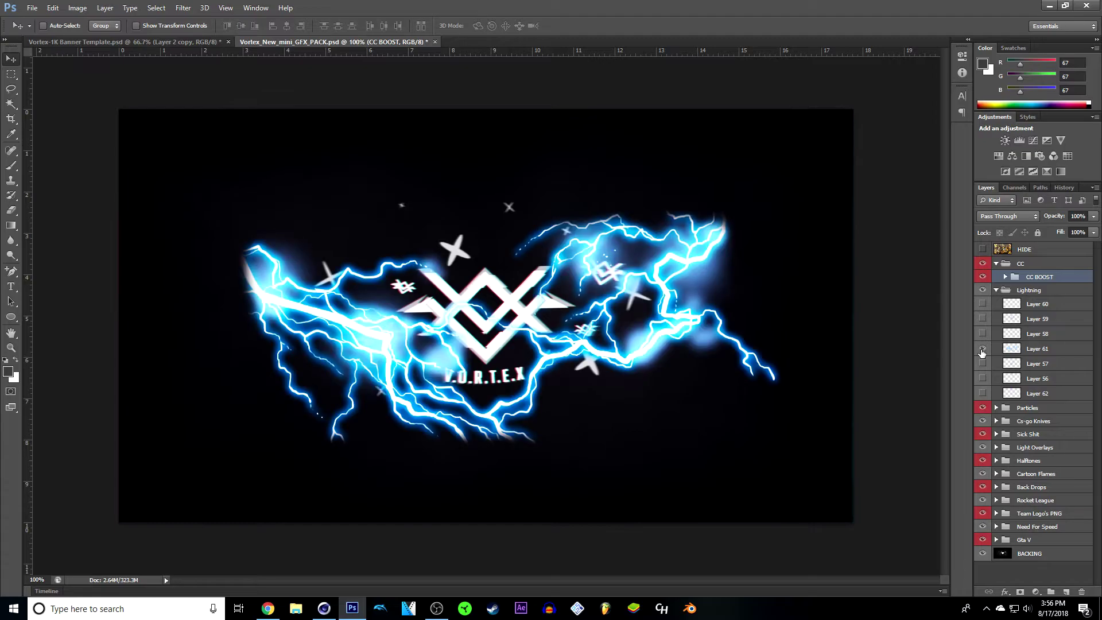
pyautogui.click(983, 348)
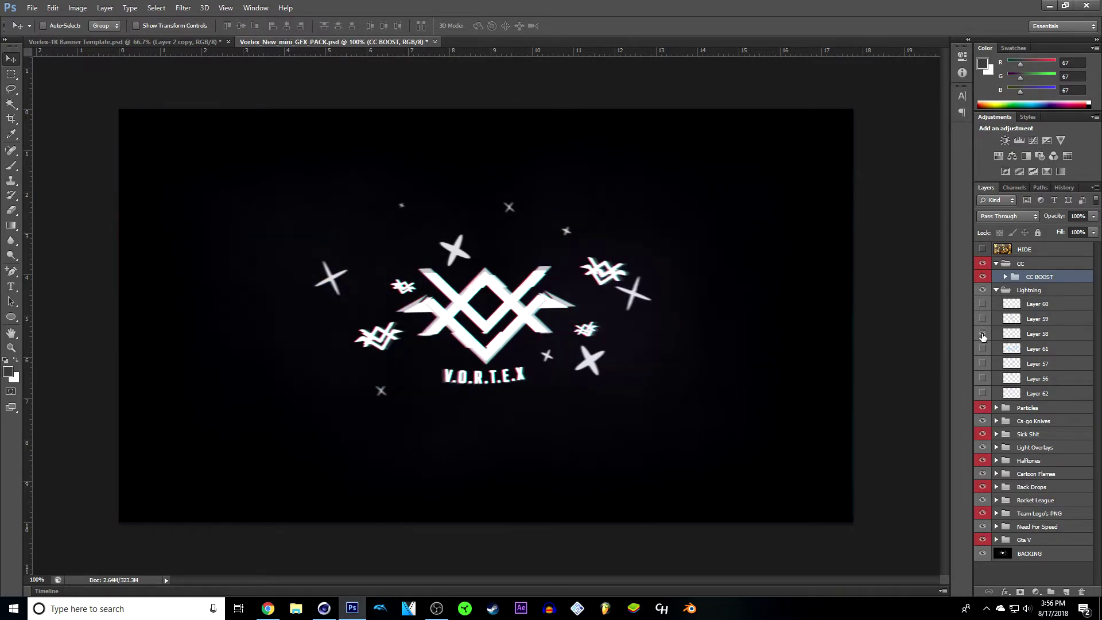
pyautogui.click(982, 334)
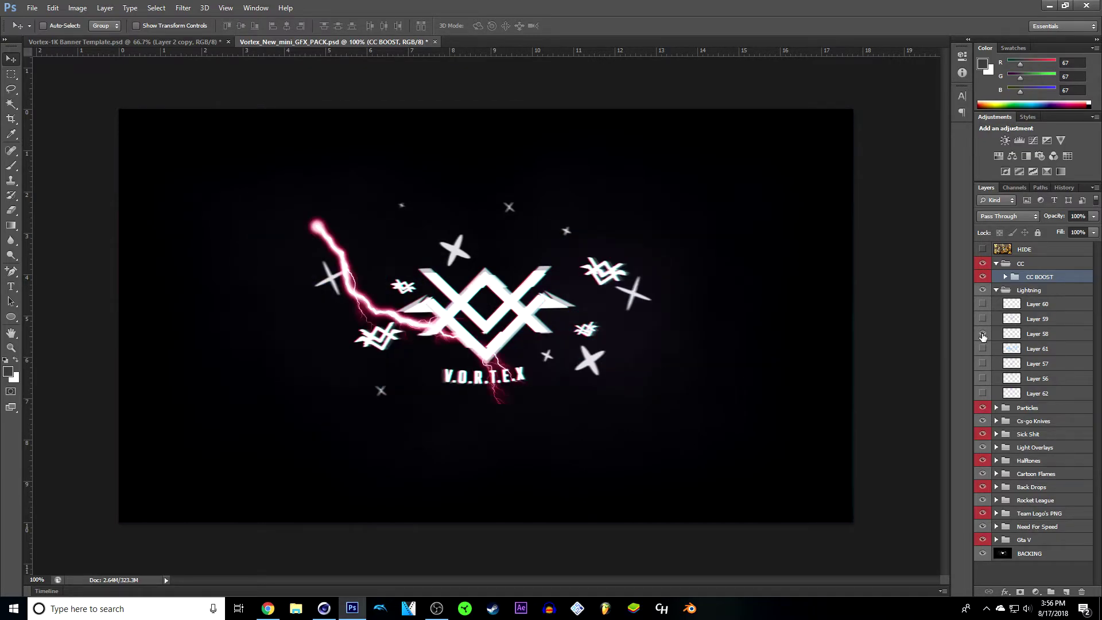
# - Add the red Layer 58 lightning to the banner template above Layer 2 copy, running from the A across the M
pyautogui.click(1061, 338)
pyautogui.moveTo(376, 339); pyautogui.dragTo(528, 338)
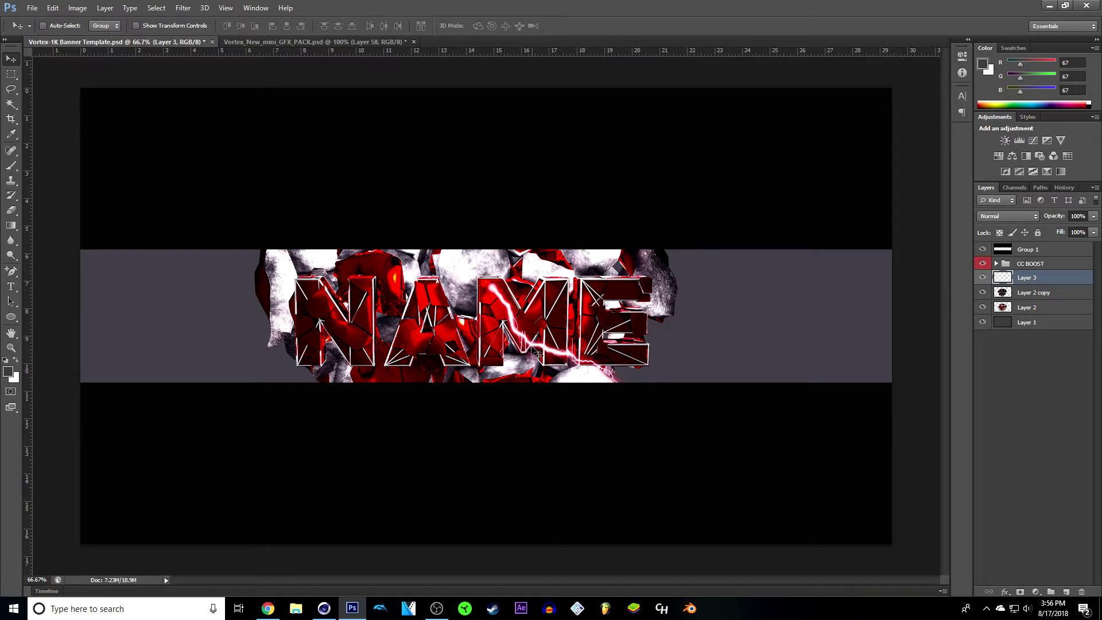
pyautogui.moveTo(540, 353); pyautogui.dragTo(480, 348)
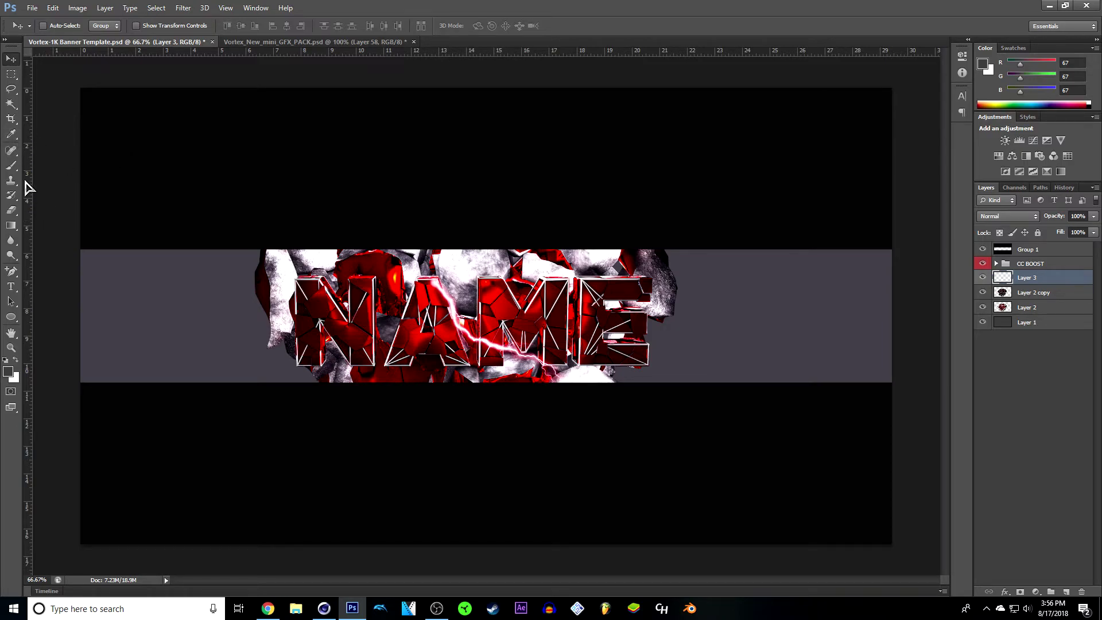
# - Erase most of the lightning with a soft 81 px eraser, keeping only a short piece along the A's right edge
pyautogui.click(16, 215)
pyautogui.rightClick(575, 301)
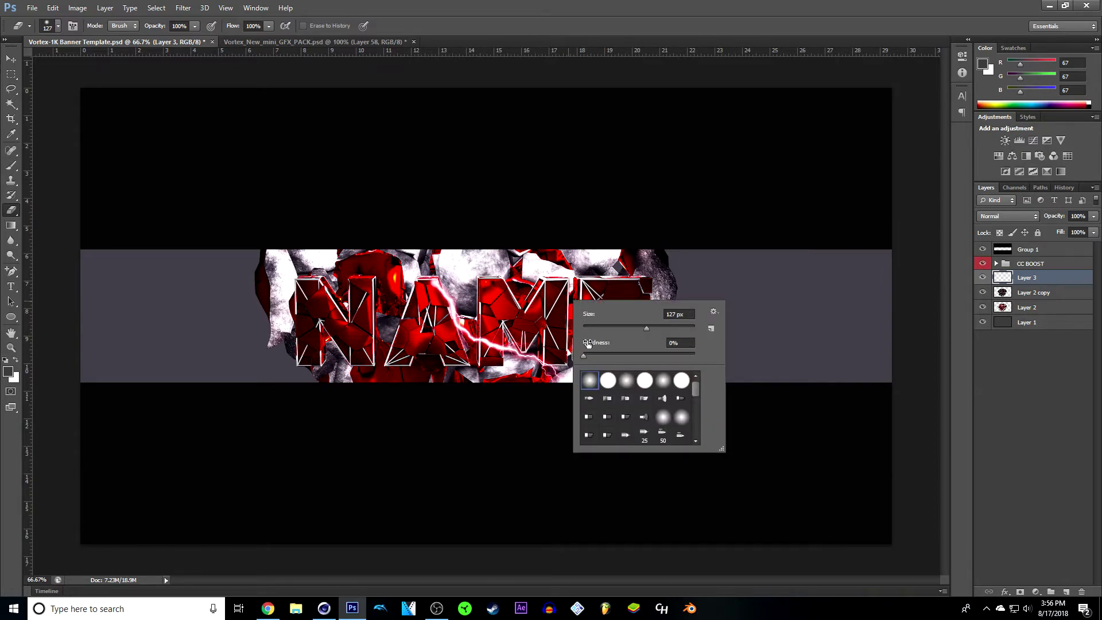
pyautogui.click(630, 328)
pyautogui.moveTo(630, 328); pyautogui.dragTo(629, 328)
pyautogui.click(538, 268)
pyautogui.moveTo(562, 369)
pyautogui.mouseDown()
pyautogui.moveTo(504, 411)
pyautogui.moveTo(518, 358)
pyautogui.moveTo(472, 341)
pyautogui.mouseUp()
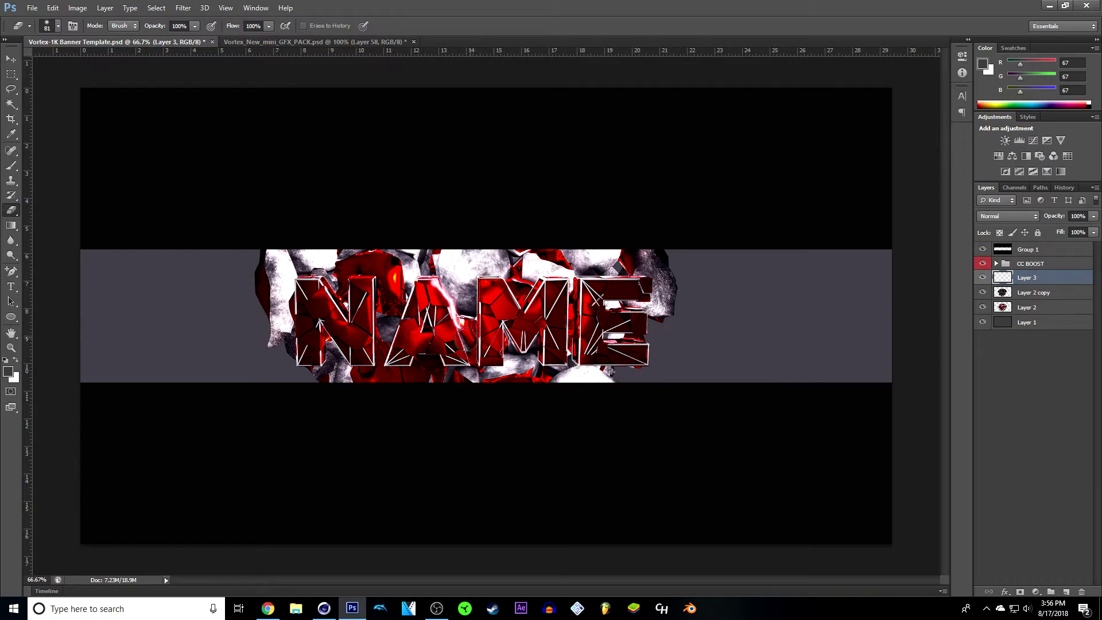
pyautogui.moveTo(497, 324); pyautogui.dragTo(456, 344)
pyautogui.moveTo(429, 273)
pyautogui.mouseDown()
pyautogui.moveTo(421, 294)
pyautogui.moveTo(433, 275)
pyautogui.mouseUp()
pyautogui.click(11, 58)
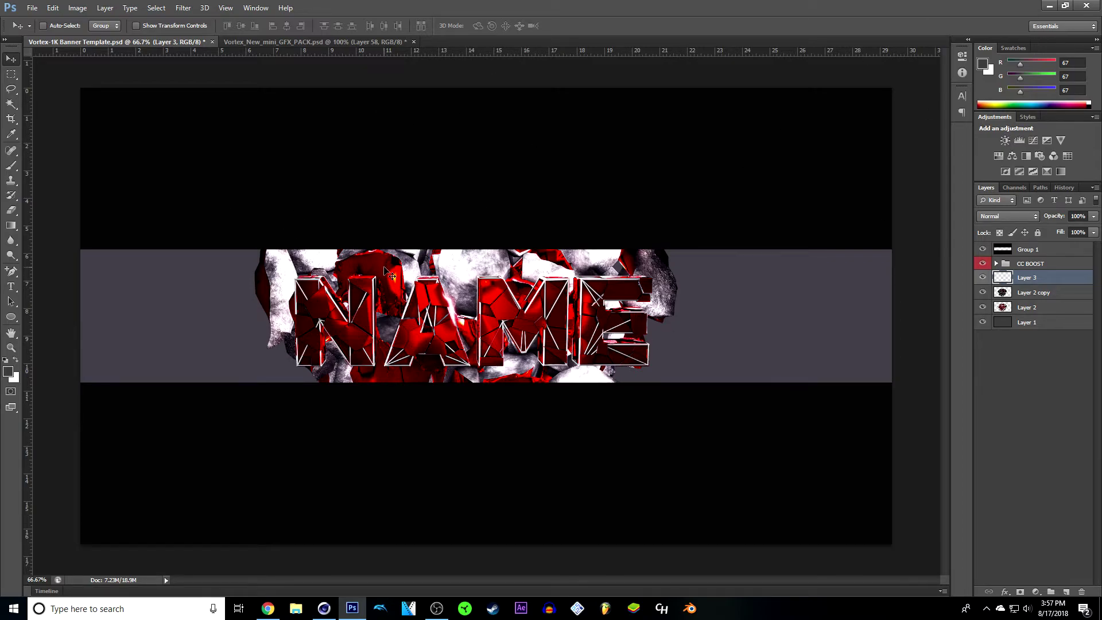
pyautogui.click(12, 213)
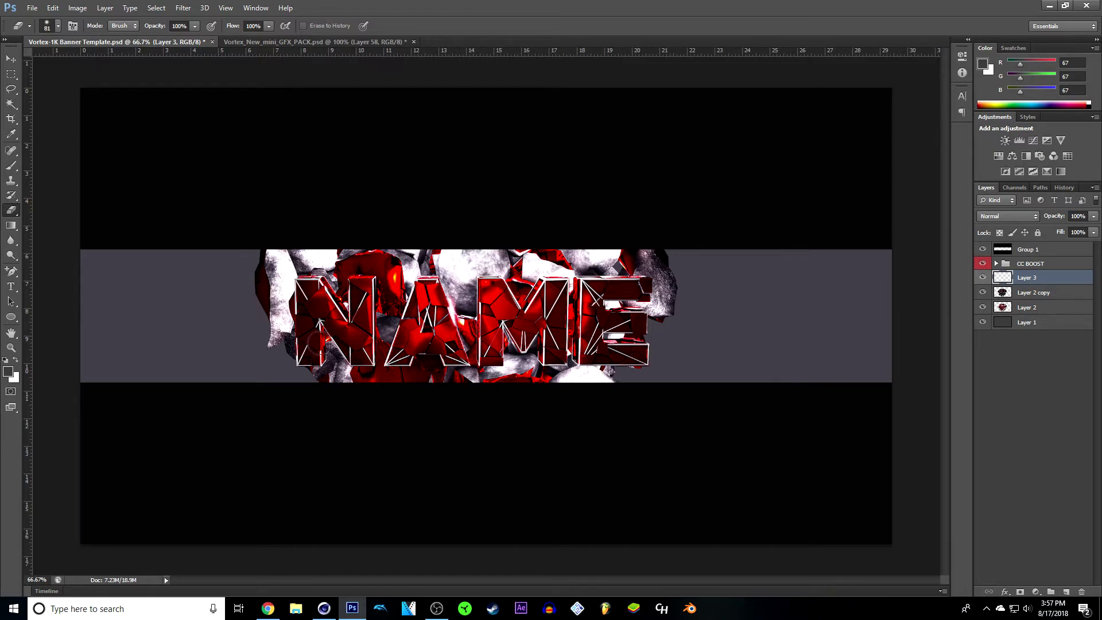
pyautogui.click(16, 59)
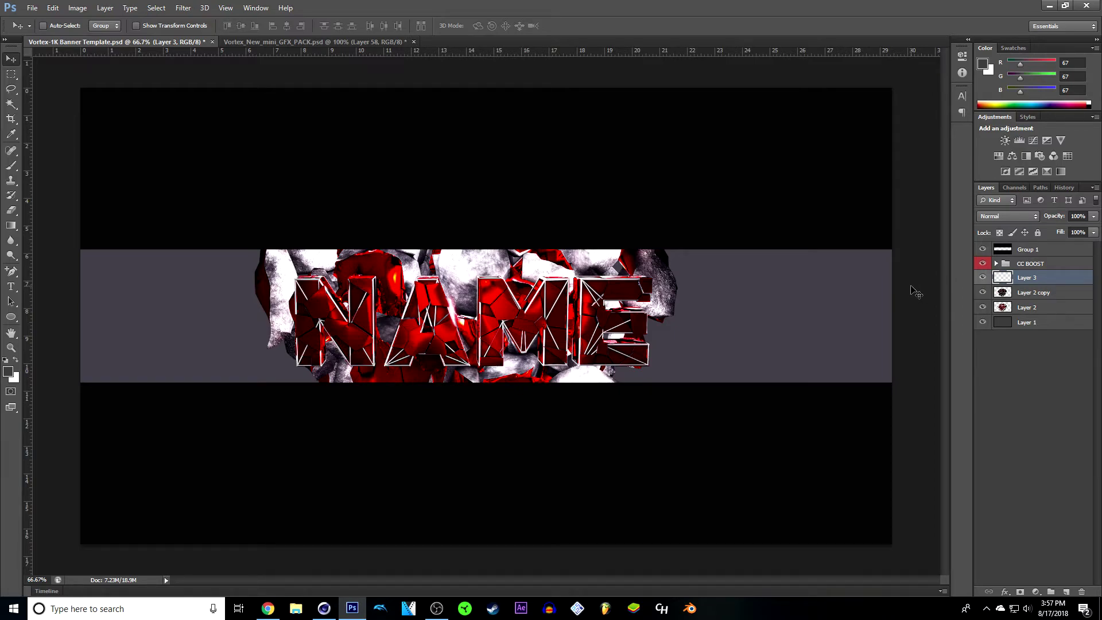
# - Duplicate the remaining lightning piece, flip the copy vertically and place it along the left edge of the A
pyautogui.hotkey('ctrl', 'j')
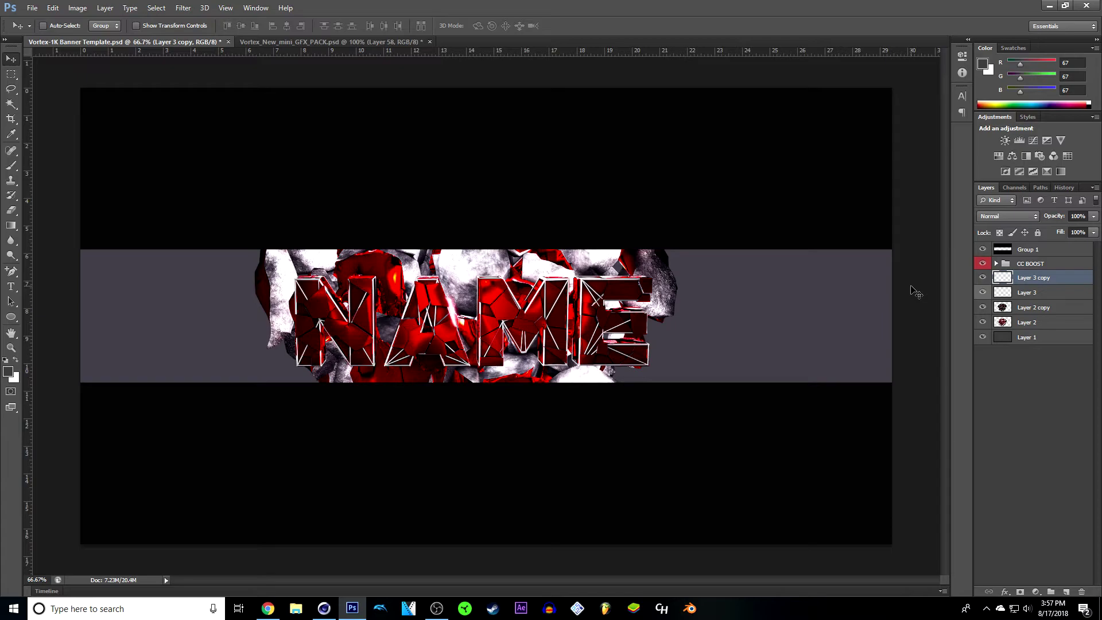
pyautogui.moveTo(459, 328); pyautogui.dragTo(405, 331)
pyautogui.hotkey('ctrl', 't')
pyautogui.rightClick(434, 338)
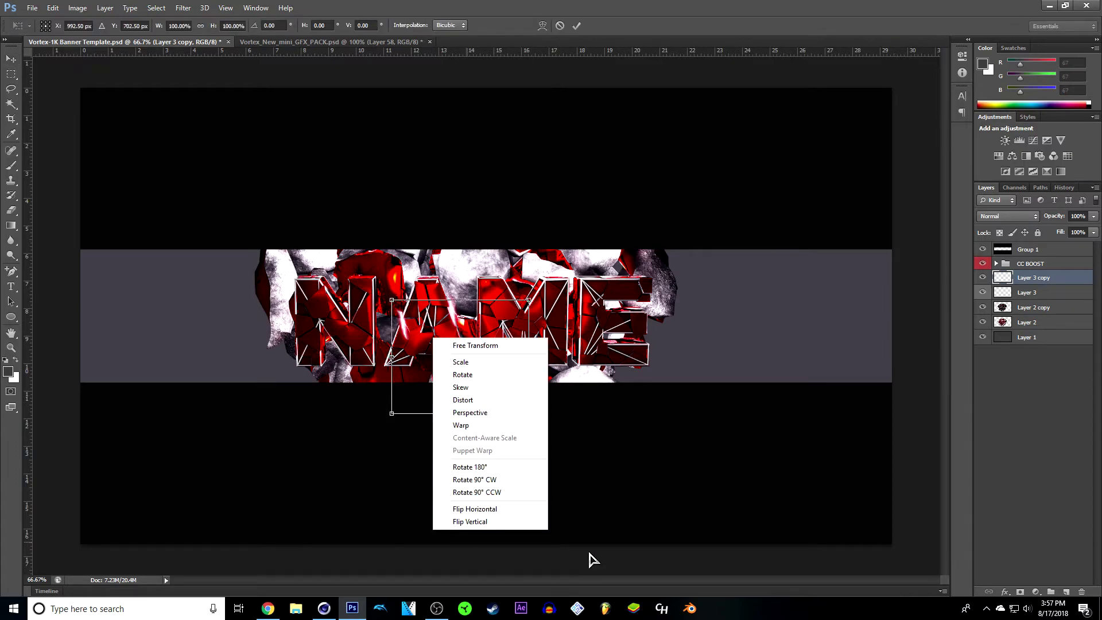
pyautogui.click(486, 521)
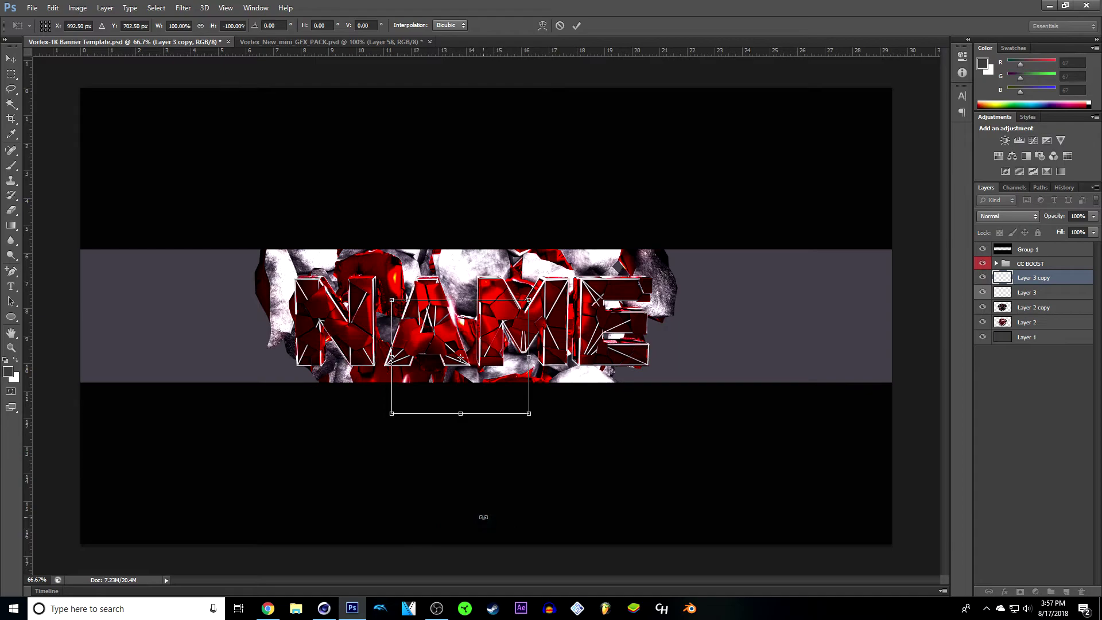
pyautogui.moveTo(469, 325); pyautogui.dragTo(475, 263)
pyautogui.press('Return')
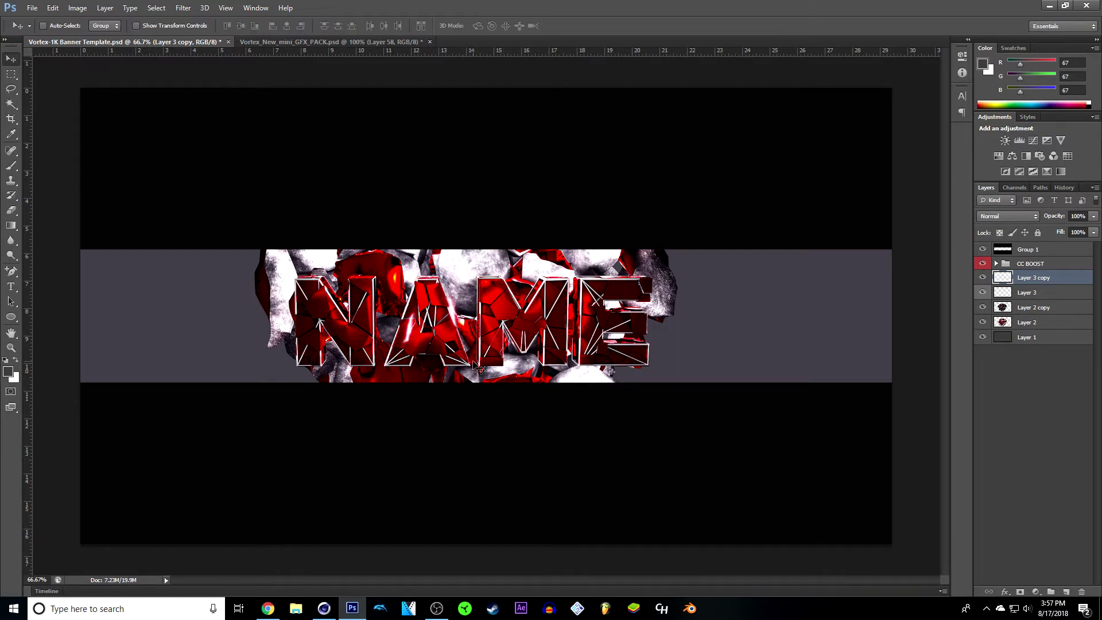
pyautogui.moveTo(410, 333)
pyautogui.mouseDown()
pyautogui.moveTo(394, 312)
pyautogui.moveTo(405, 308)
pyautogui.mouseUp()
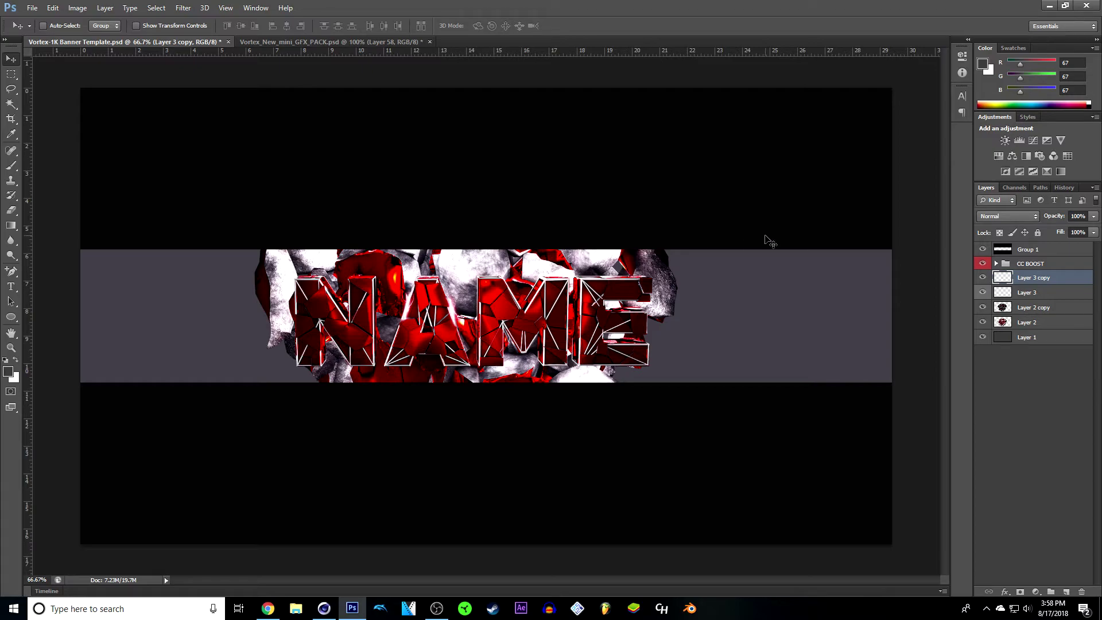
# - Merge the two lightning layers, set the merged layer's opacity to 64%, and clear the layer selection
pyautogui.keyDown('shift'); pyautogui.click(1056, 293); pyautogui.keyUp('shift')
pyautogui.rightClick(1051, 302)
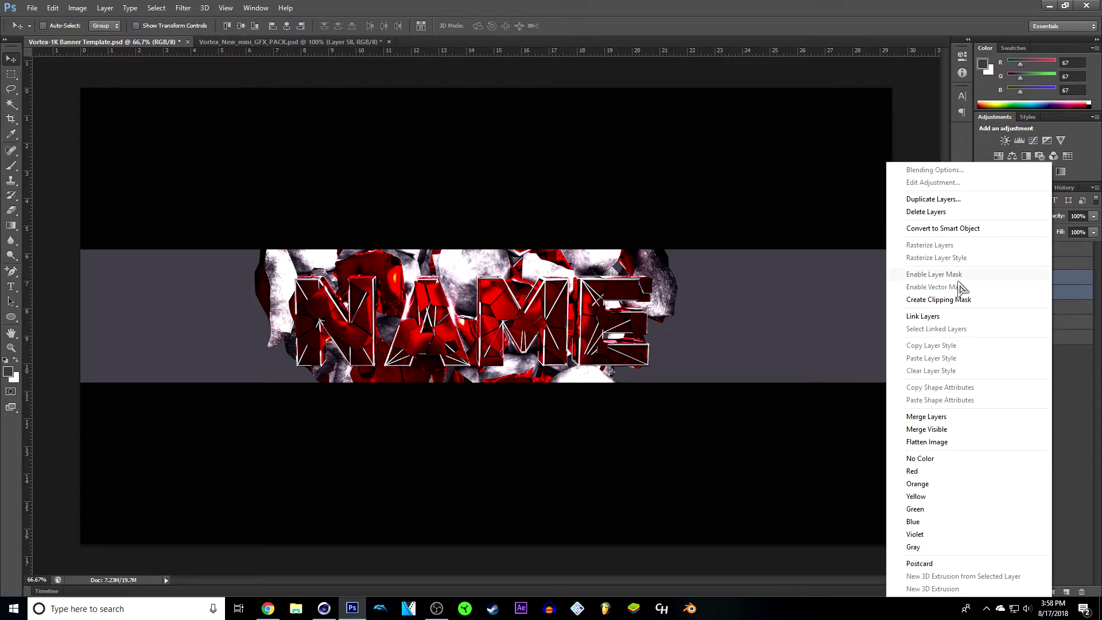
pyautogui.click(931, 418)
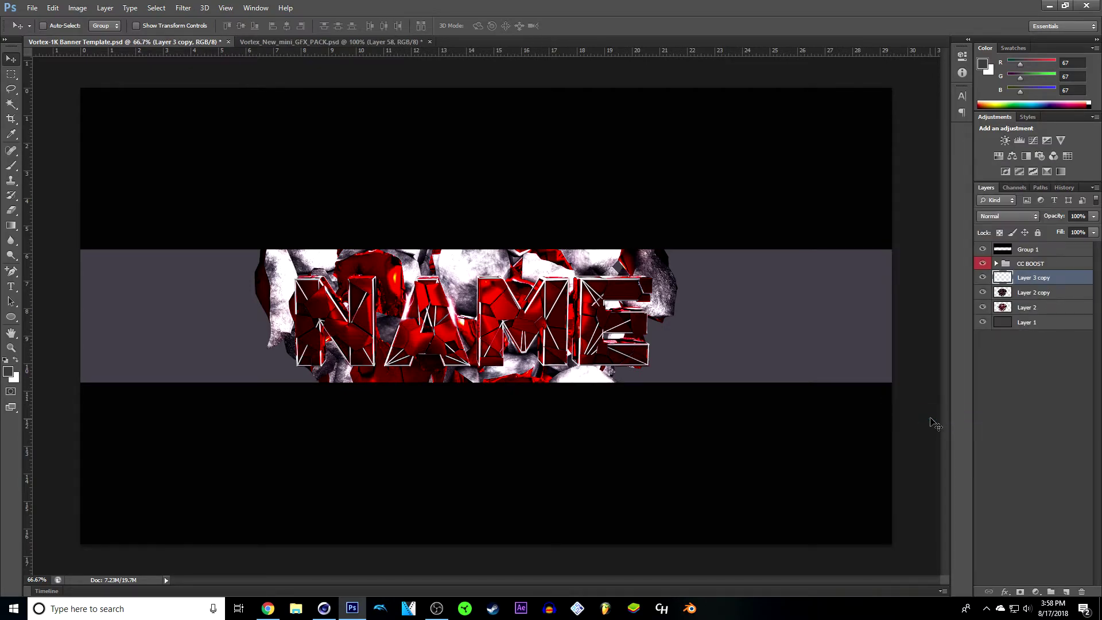
pyautogui.click(1095, 217)
pyautogui.moveTo(1093, 229); pyautogui.dragTo(1073, 229)
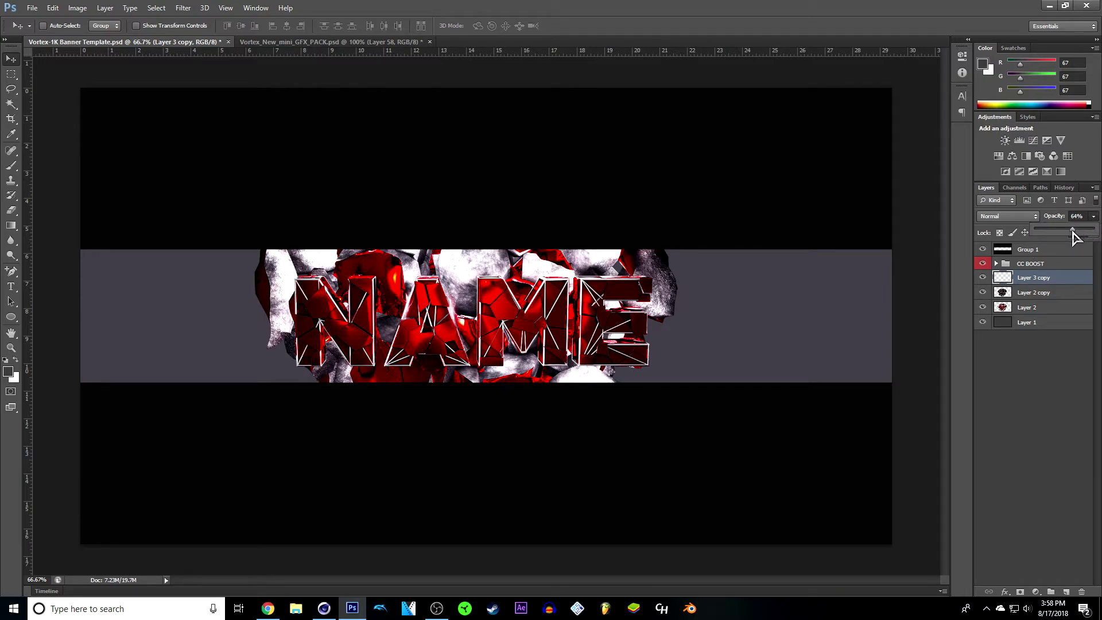
pyautogui.click(1050, 442)
pyautogui.click(1050, 442)
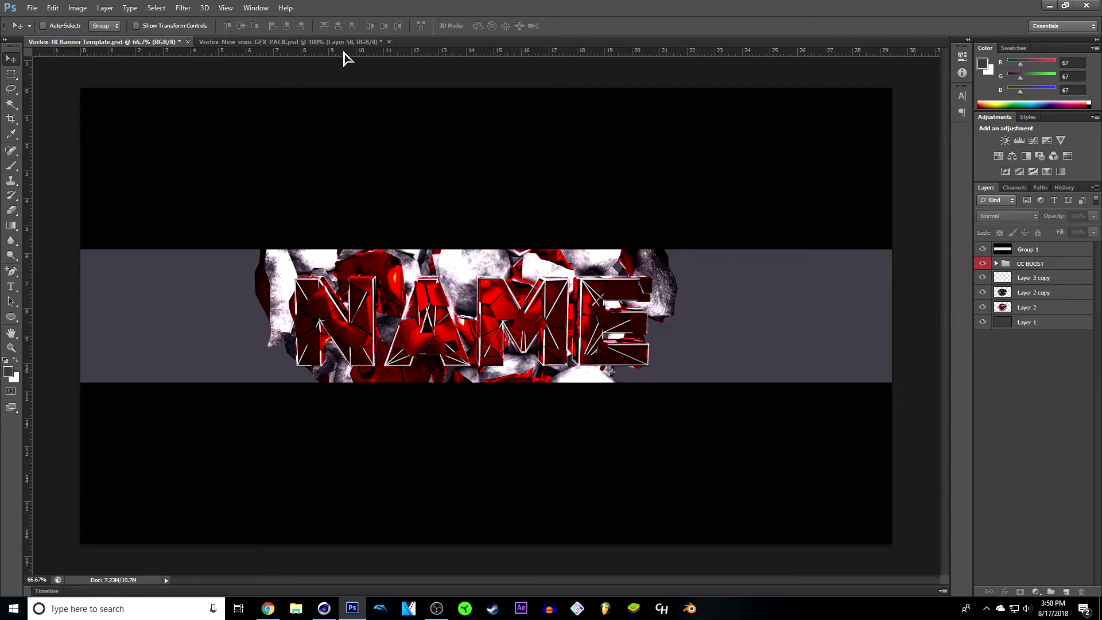
# - Hide the GFX pack's Lightning group and expand its Particles group, briefly previewing Layer 54
pyautogui.click(305, 42)
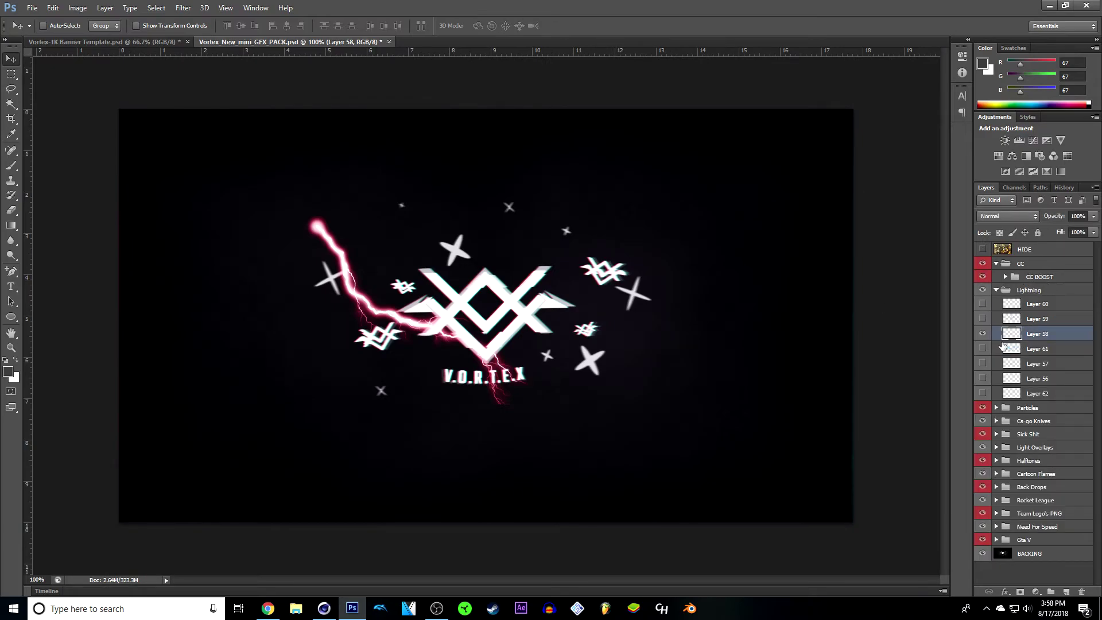
pyautogui.click(997, 290)
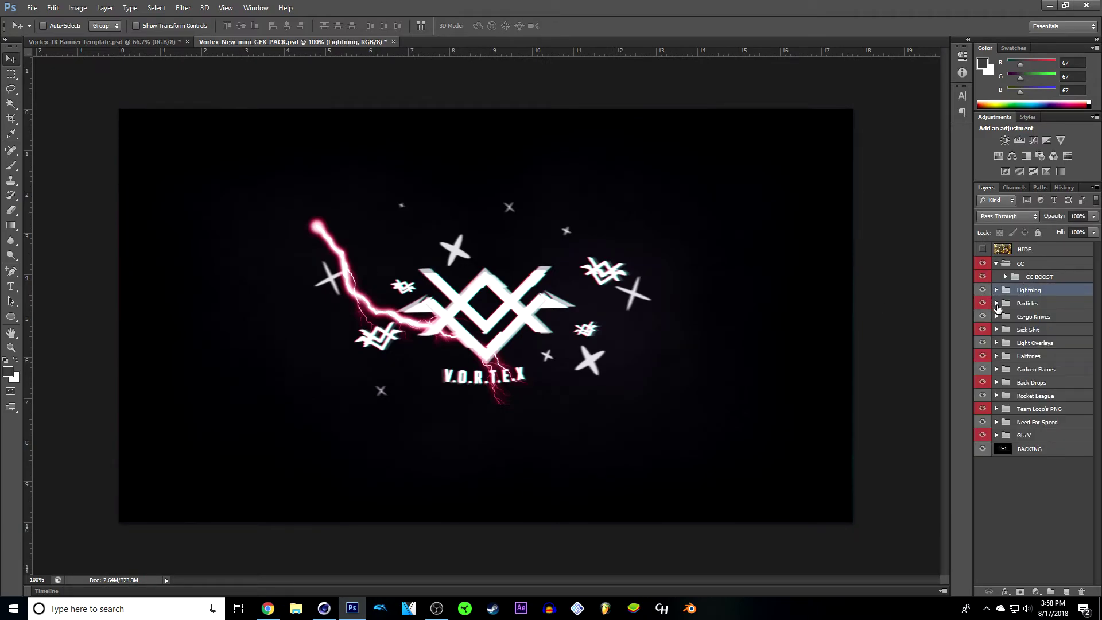
pyautogui.click(998, 303)
pyautogui.scroll(-3, 1071, 368)
pyautogui.click(1071, 371)
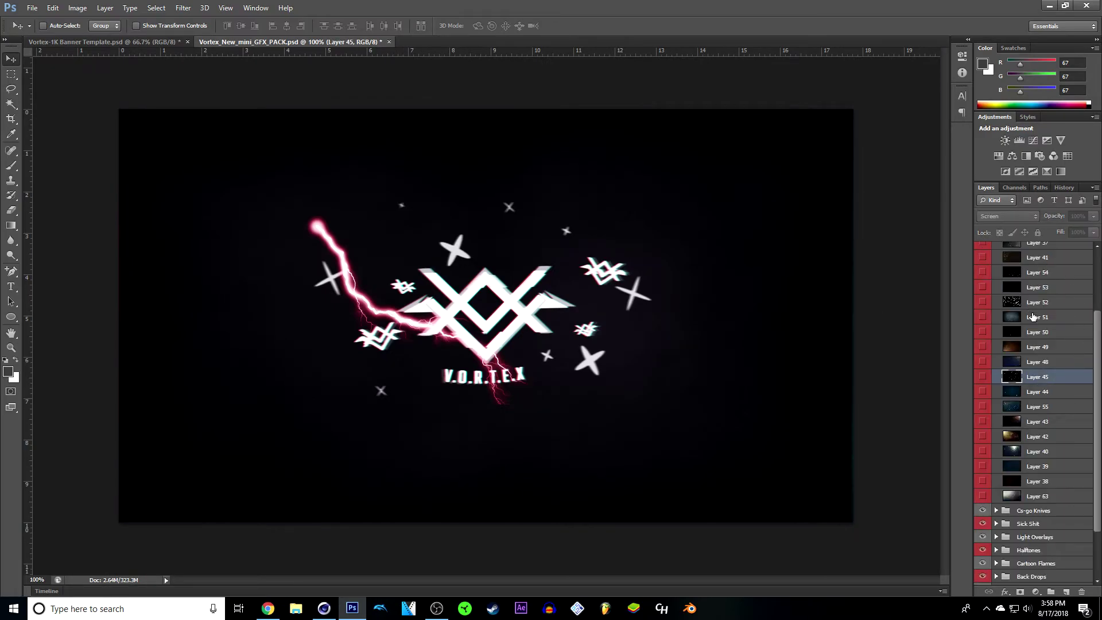
pyautogui.click(1051, 274)
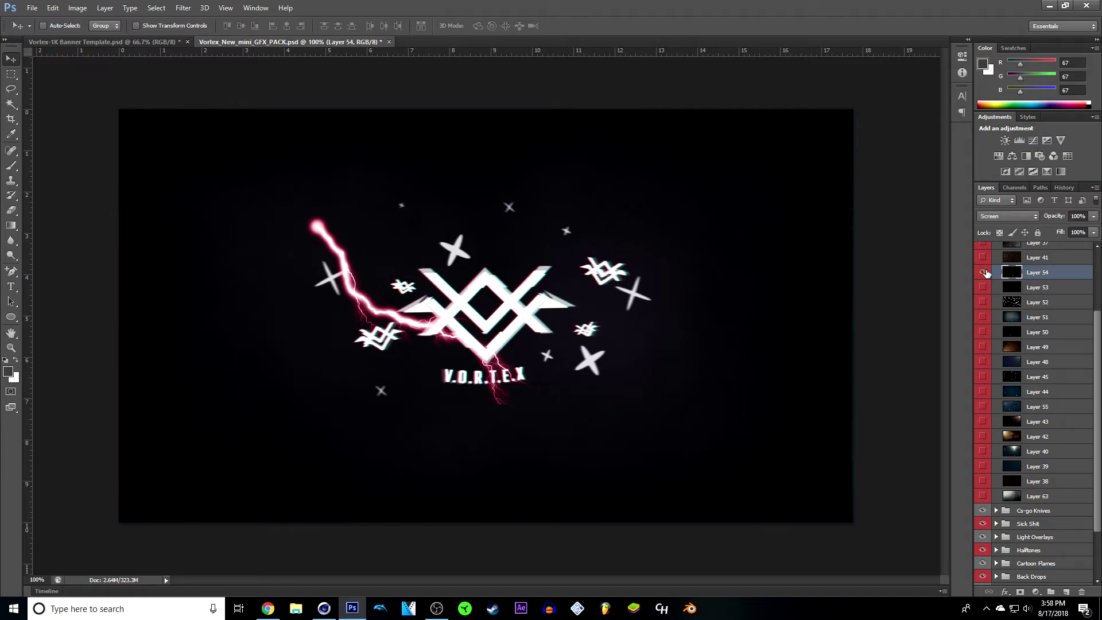
pyautogui.click(984, 273)
pyautogui.click(984, 273)
pyautogui.scroll(3, 1020, 334)
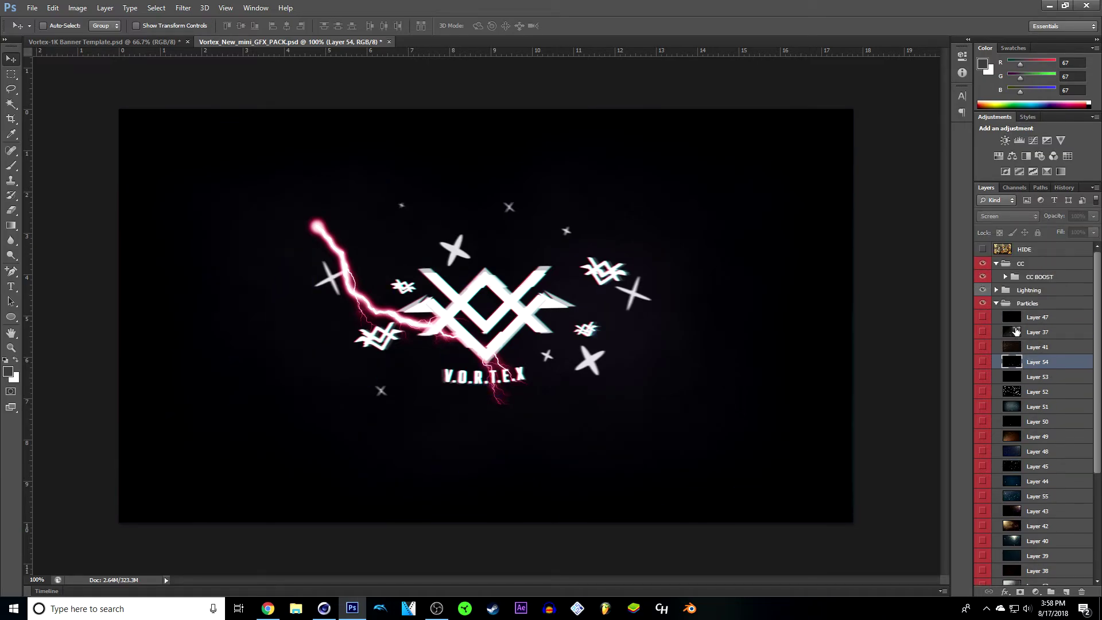
pyautogui.click(983, 291)
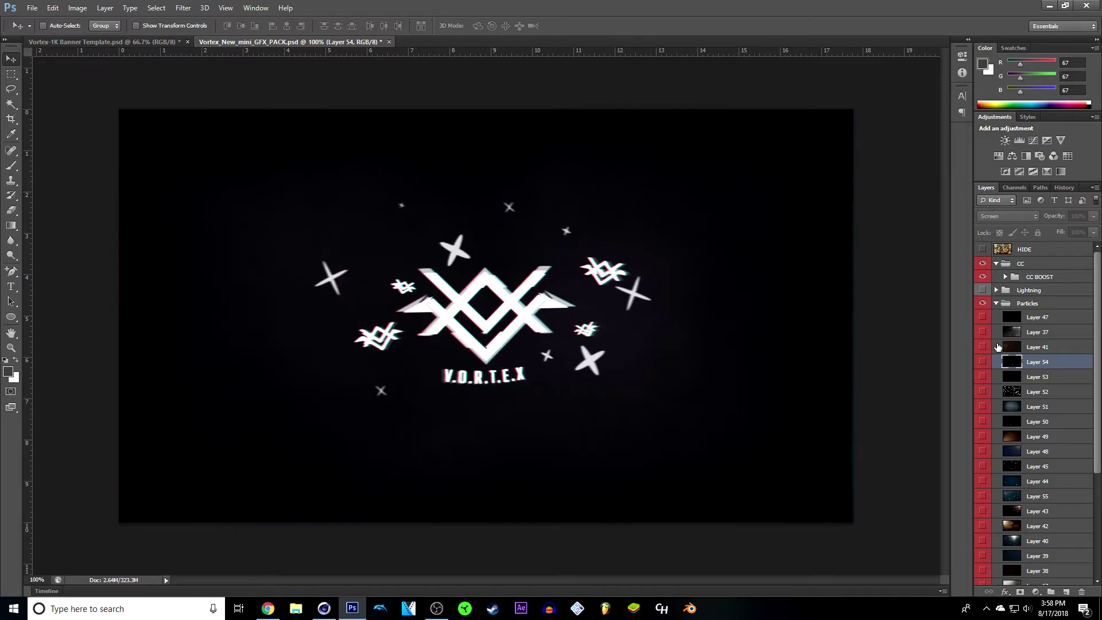
# - Show the blue particles of Layer 44, add them to the banner template and place them directly above Layer 1
pyautogui.scroll(-1, 1031, 415)
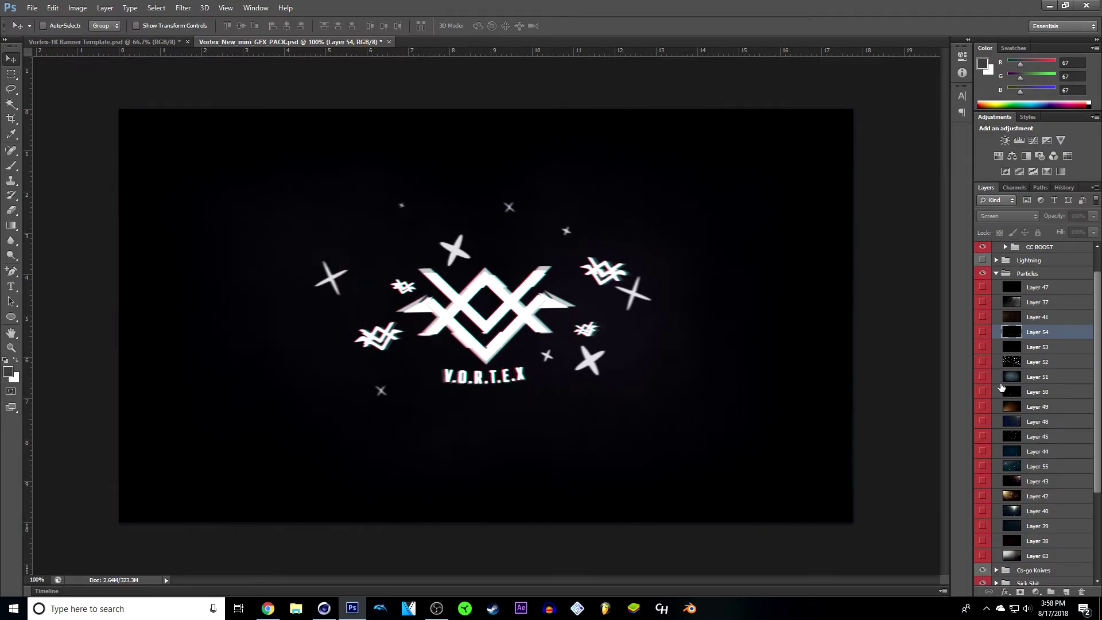
pyautogui.click(984, 349)
pyautogui.click(983, 452)
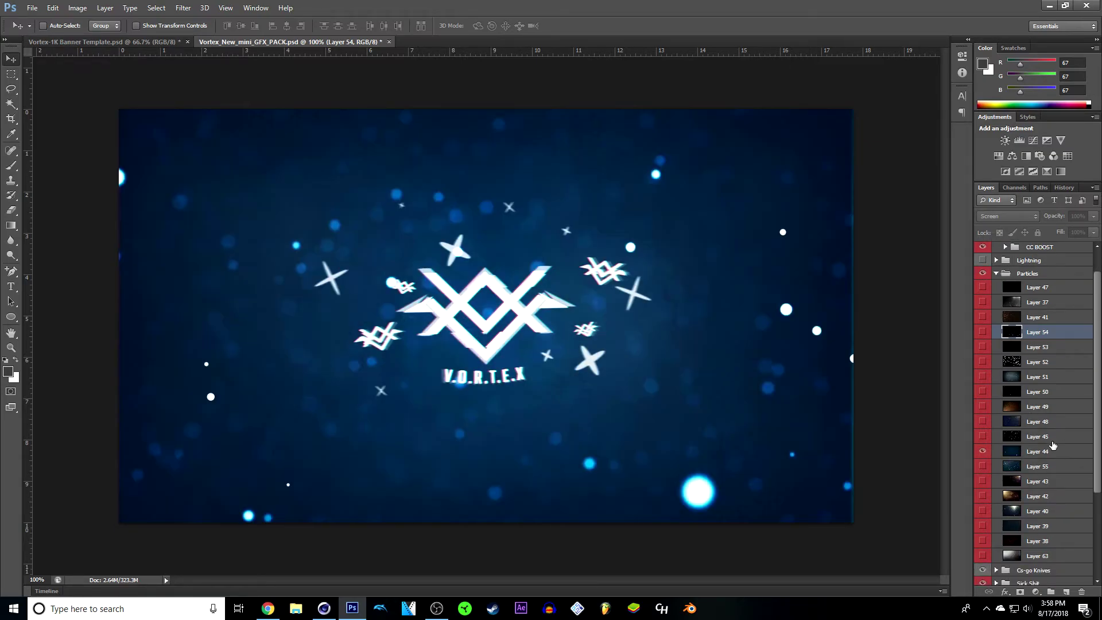
pyautogui.click(1058, 453)
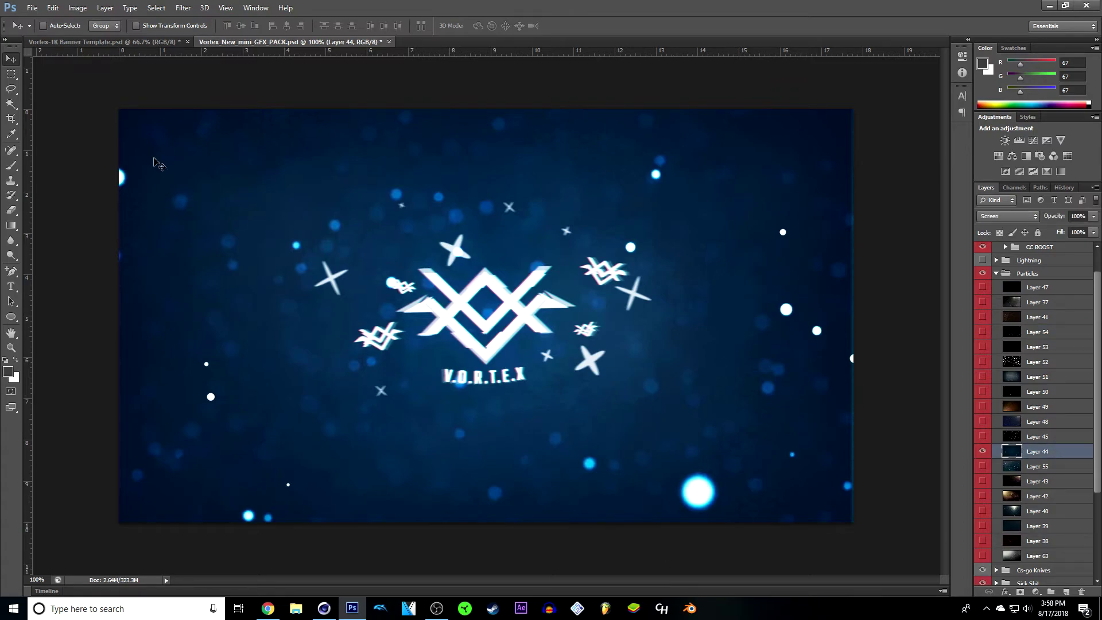
pyautogui.moveTo(279, 181); pyautogui.dragTo(546, 320)
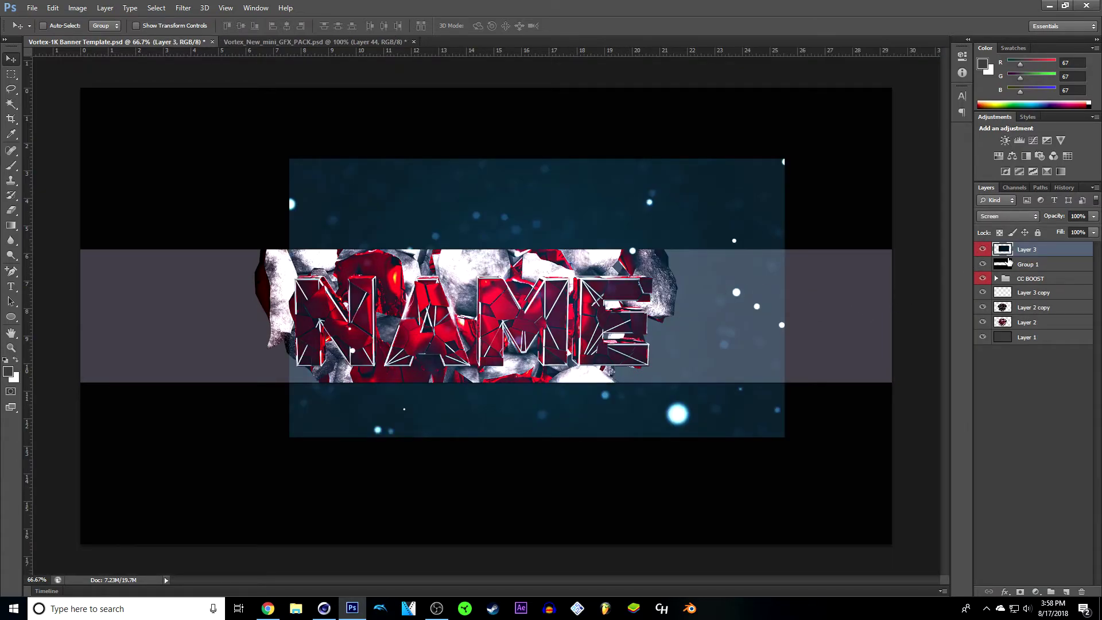
pyautogui.moveTo(1041, 258); pyautogui.dragTo(1034, 330)
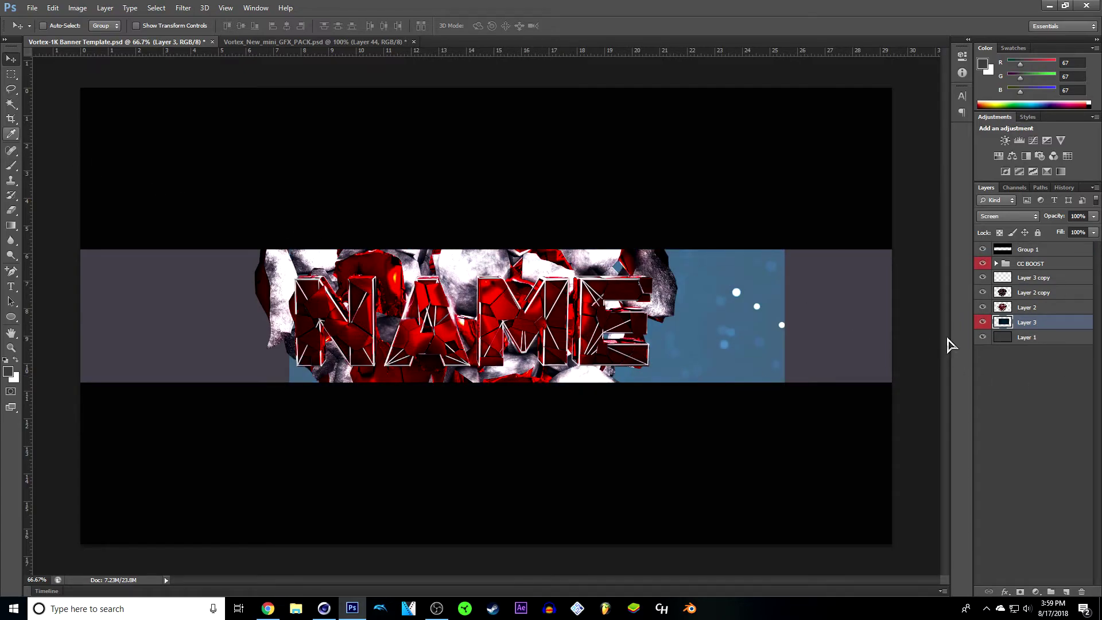
# - Set the blue particles layer's blend mode to Normal and move it over to the banner's right edge
pyautogui.click(1004, 217)
pyautogui.click(1001, 229)
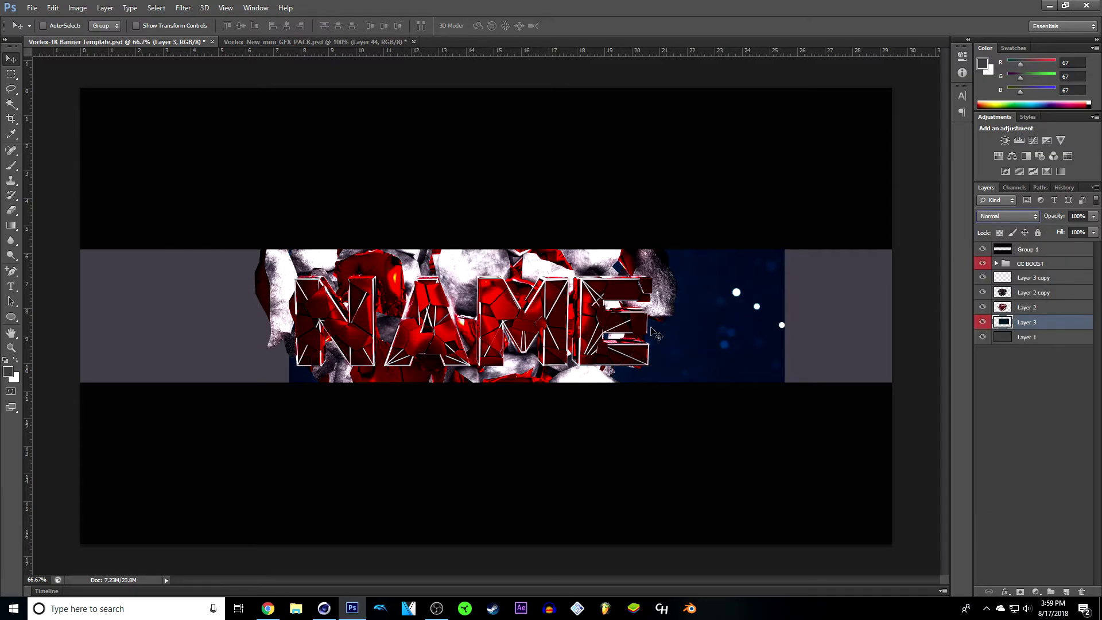
pyautogui.moveTo(809, 320); pyautogui.dragTo(848, 322)
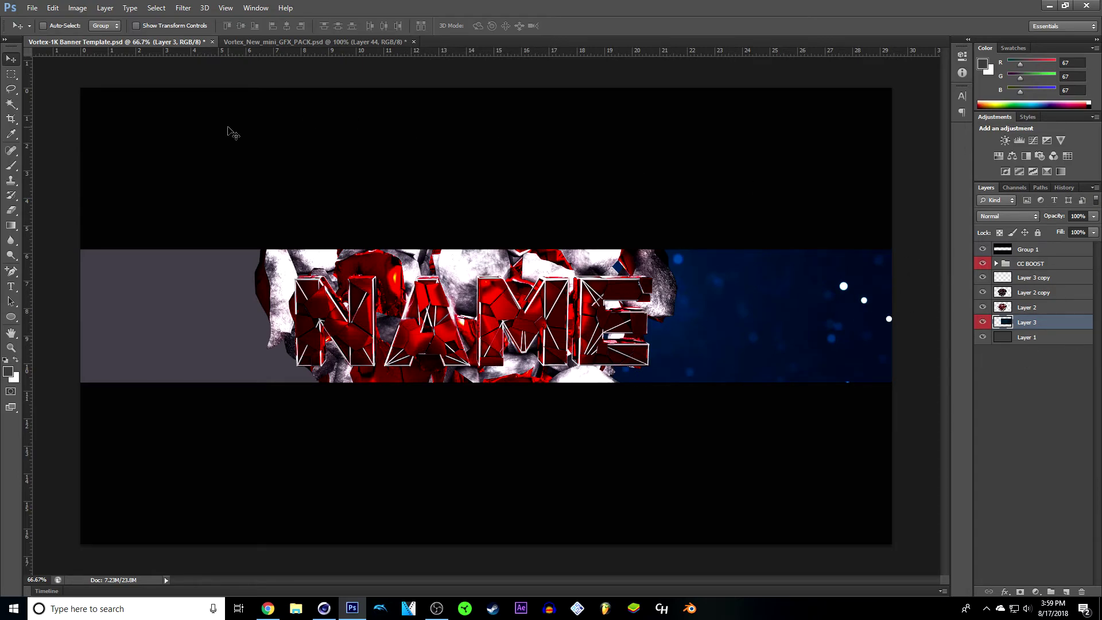
# - Recolour the particles layer from blue to red with a Hue/Saturation hue shift of +148
pyautogui.hotkey('ctrl', 'u')
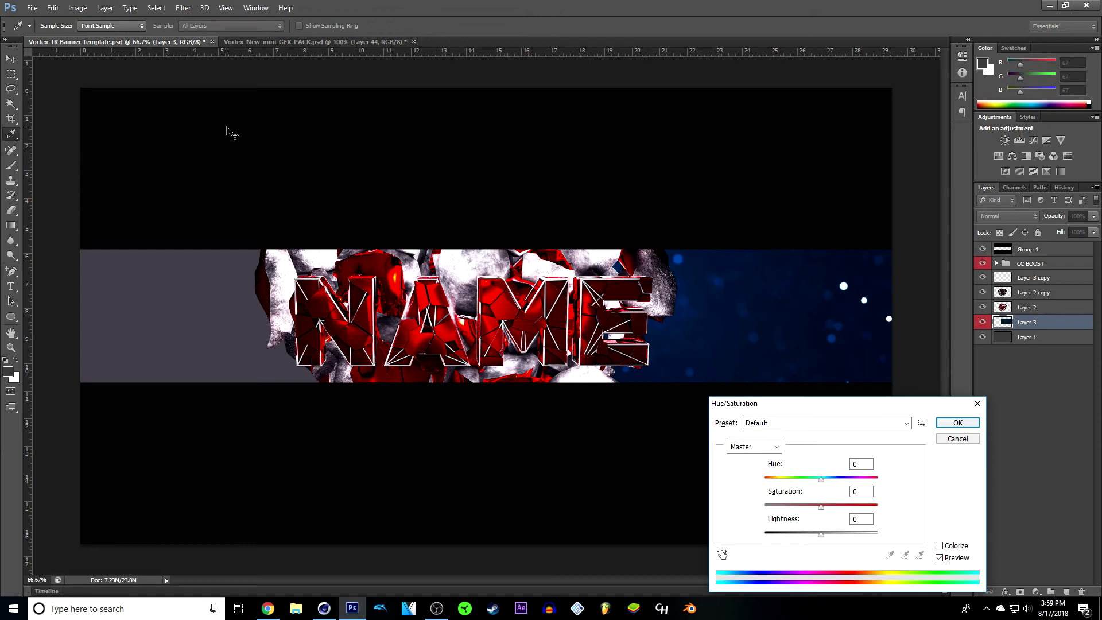
pyautogui.moveTo(821, 479); pyautogui.dragTo(870, 495)
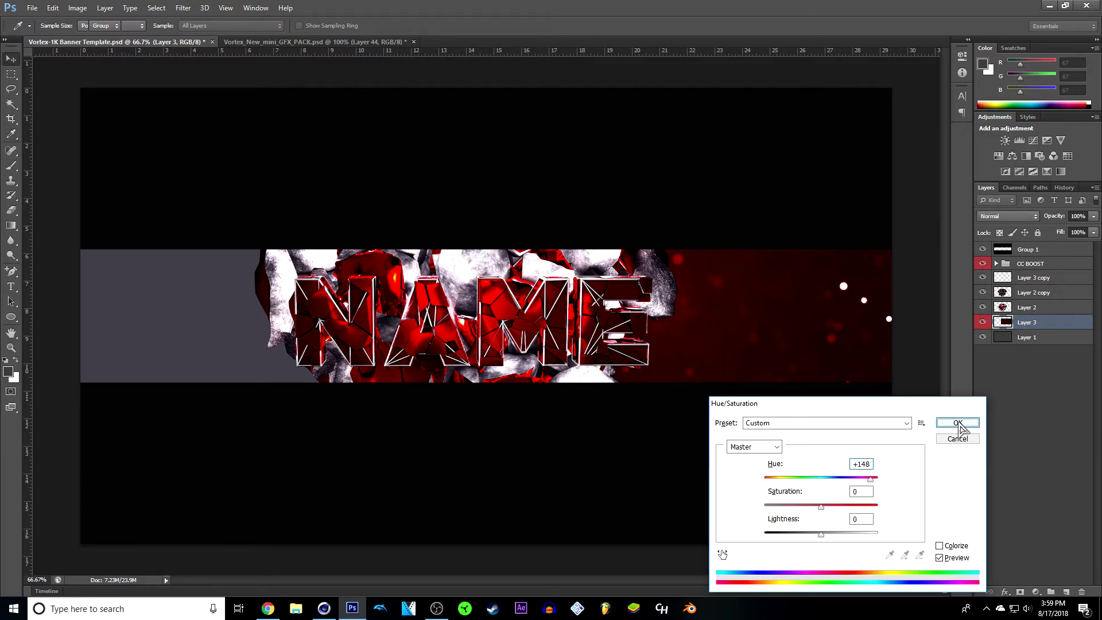
pyautogui.click(958, 424)
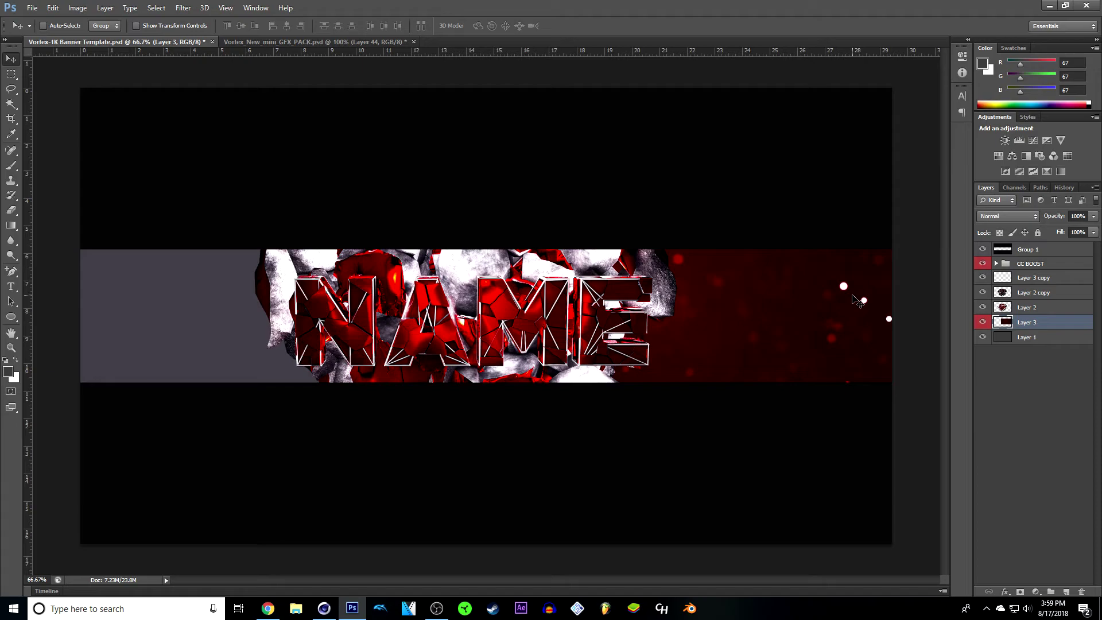
# - Cover the banner's left side with a duplicate of the red particles layer and merge the two particle layers
pyautogui.hotkey('ctrl', 'j')
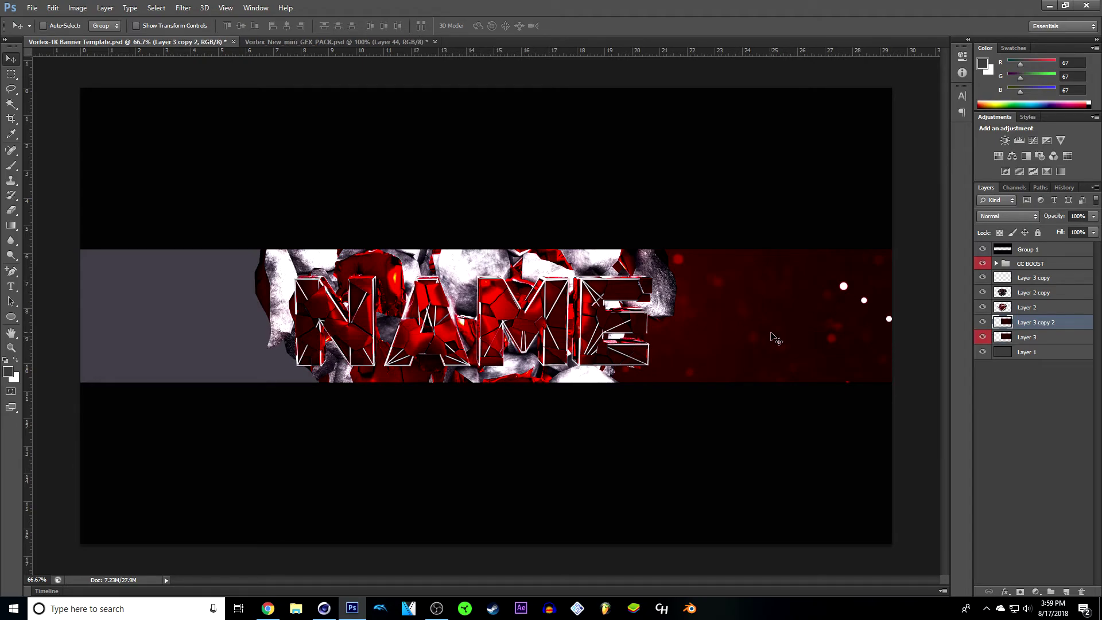
pyautogui.moveTo(775, 341); pyautogui.dragTo(279, 324)
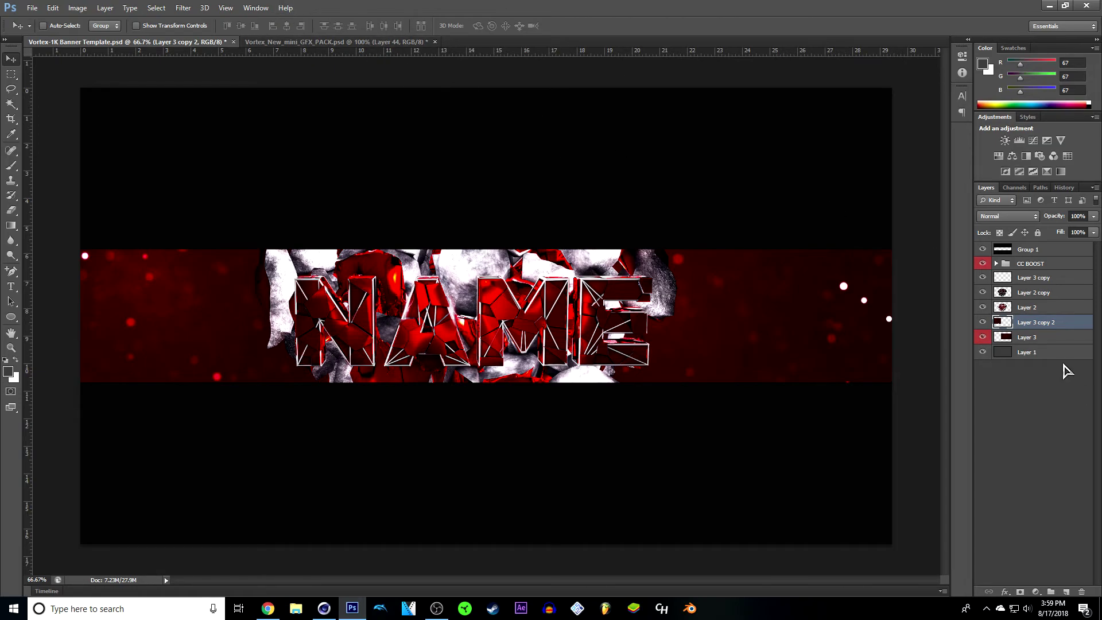
pyautogui.keyDown('shift'); pyautogui.click(1057, 340); pyautogui.keyUp('shift')
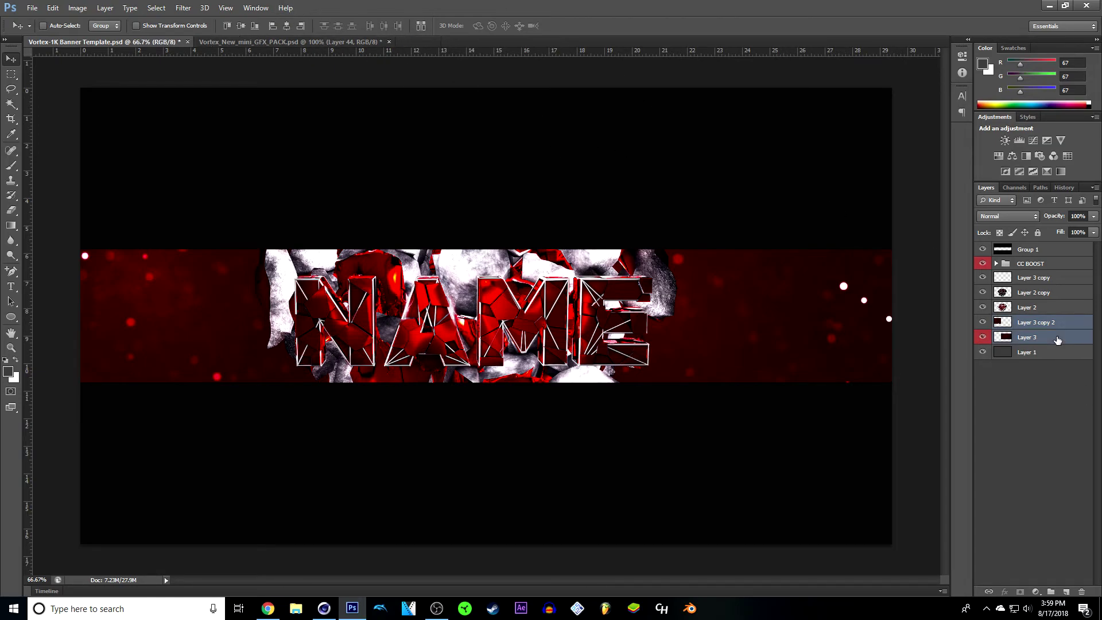
pyautogui.rightClick(1057, 340)
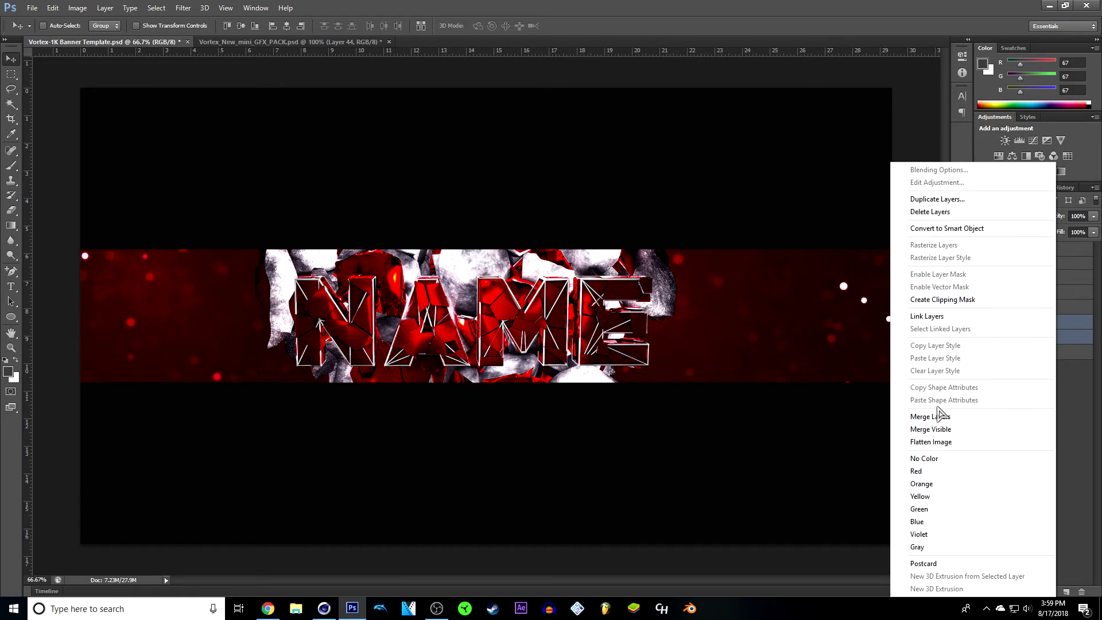
pyautogui.click(940, 421)
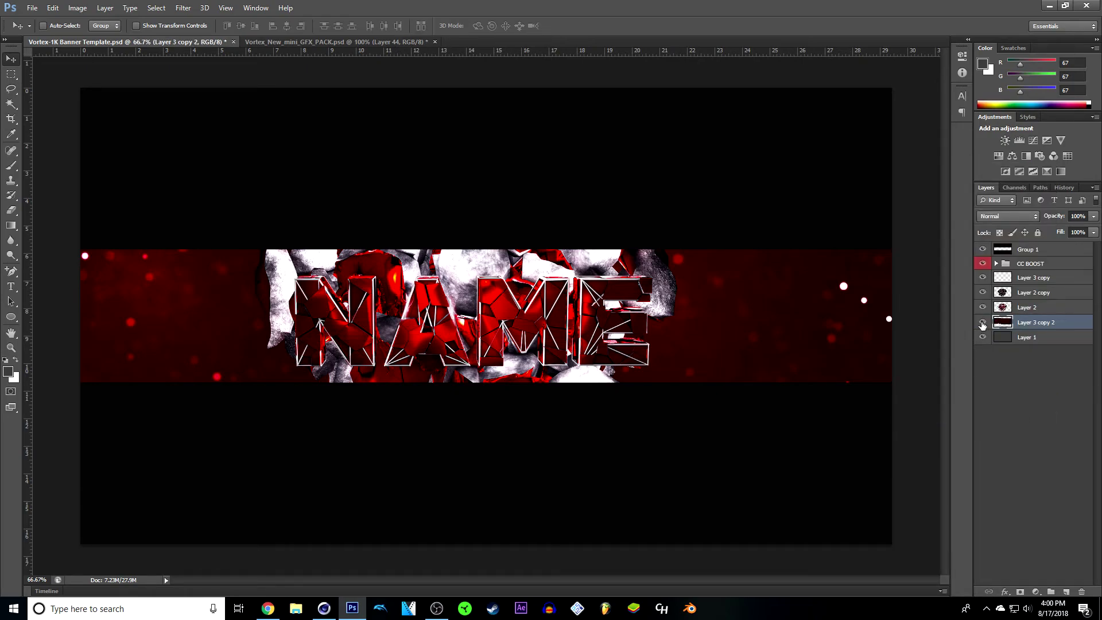
pyautogui.click(983, 323)
pyautogui.click(980, 323)
# - Show the blue squiggle backdrop from the GFX pack's Back Drops group and add it to the right side of the banner, above the particles
pyautogui.click(347, 42)
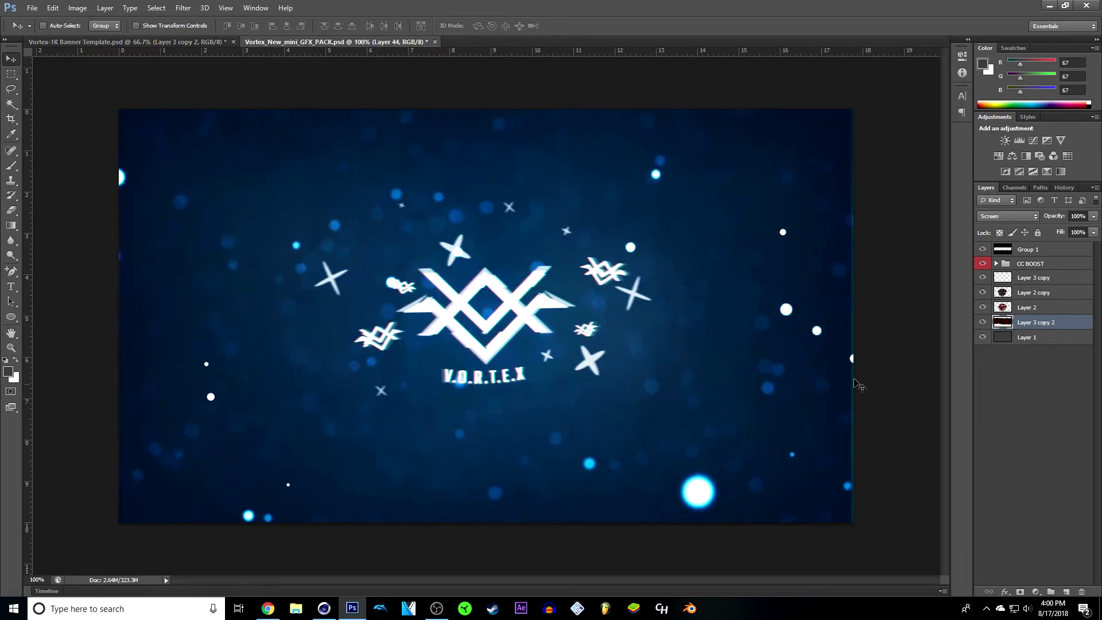
pyautogui.scroll(-1, 1025, 448)
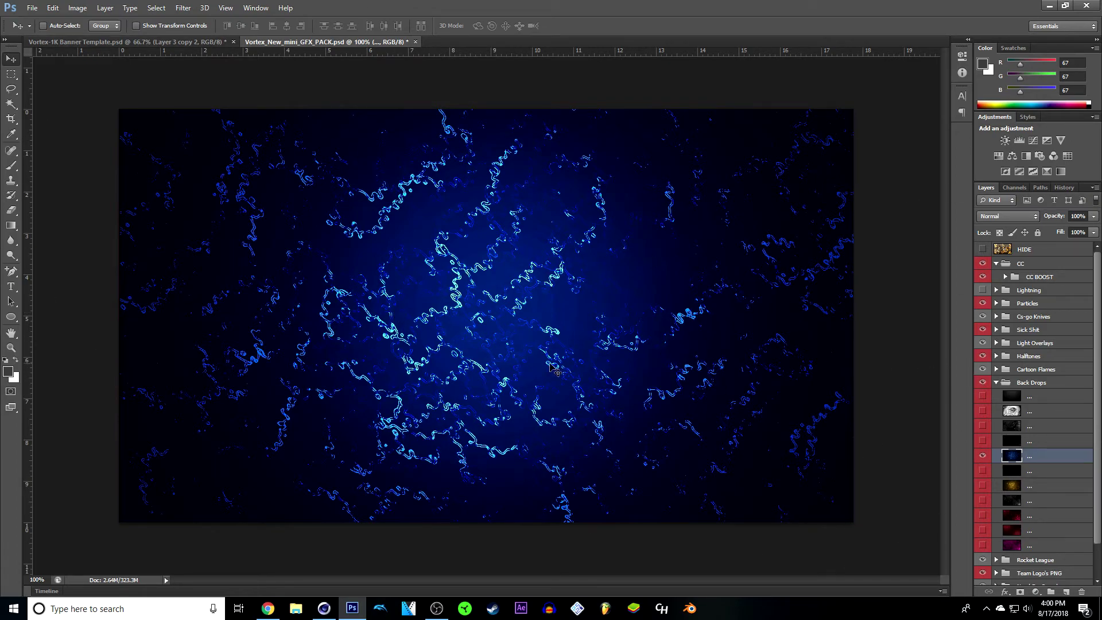
pyautogui.moveTo(516, 359); pyautogui.dragTo(671, 337)
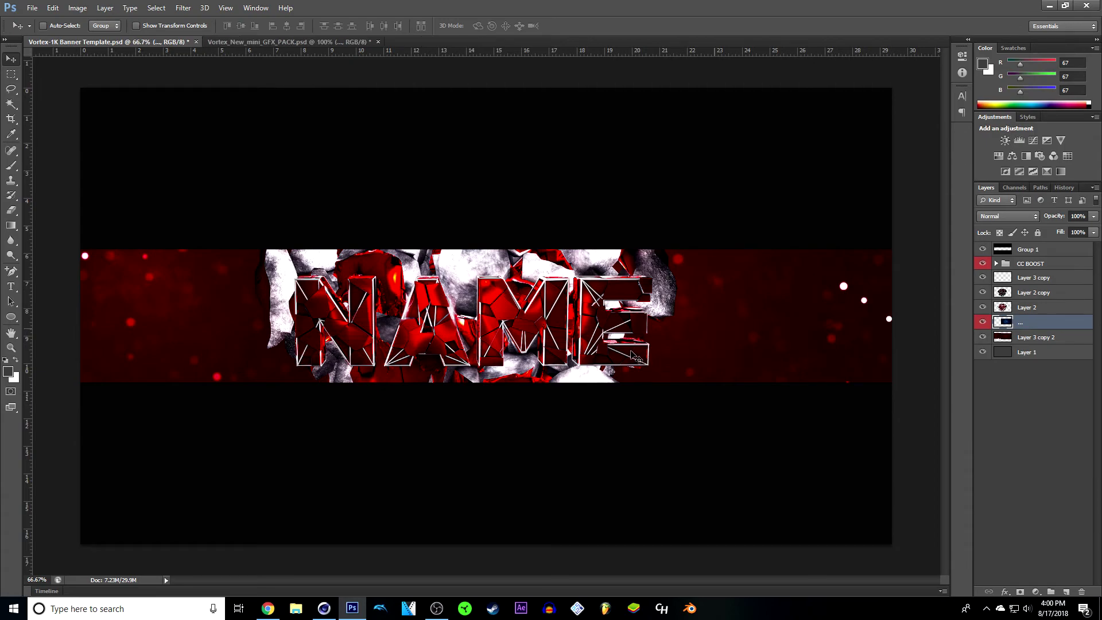
pyautogui.moveTo(739, 343); pyautogui.dragTo(741, 346)
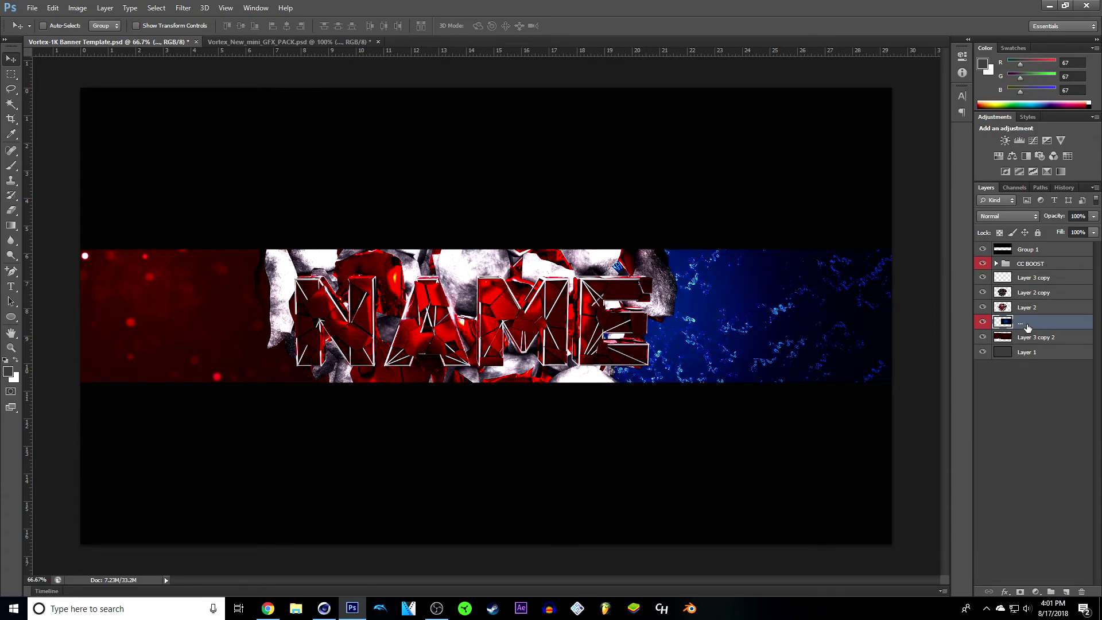
# - Set the blue backdrop layer's blend mode to Screen and its opacity to 15%
pyautogui.click(1021, 216)
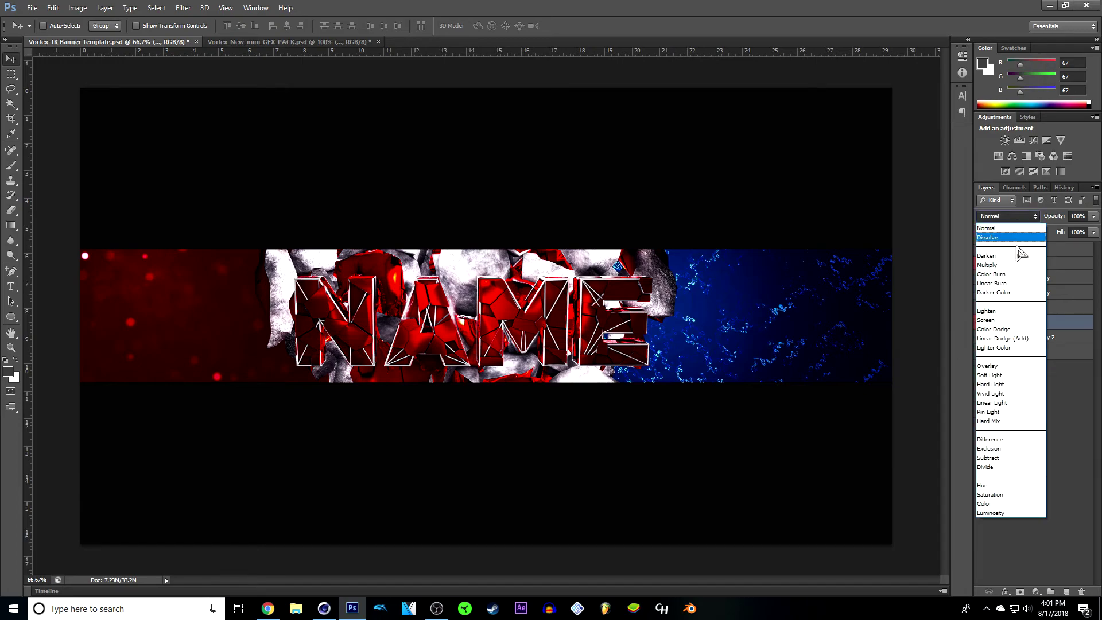
pyautogui.click(1012, 321)
pyautogui.moveTo(1095, 222); pyautogui.dragTo(1046, 234)
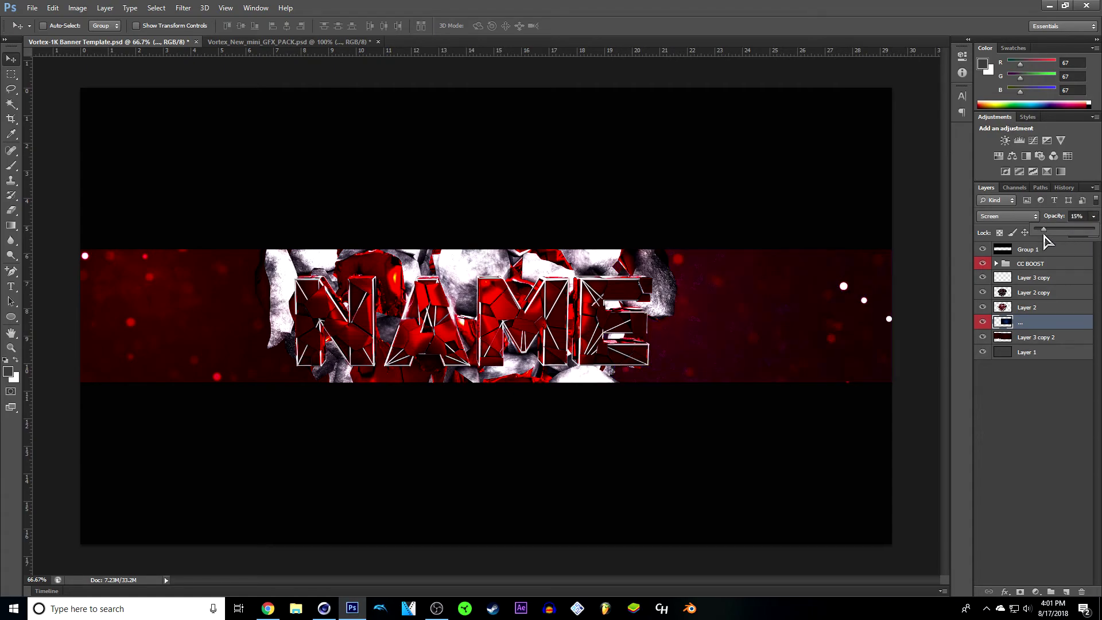
pyautogui.click(1063, 459)
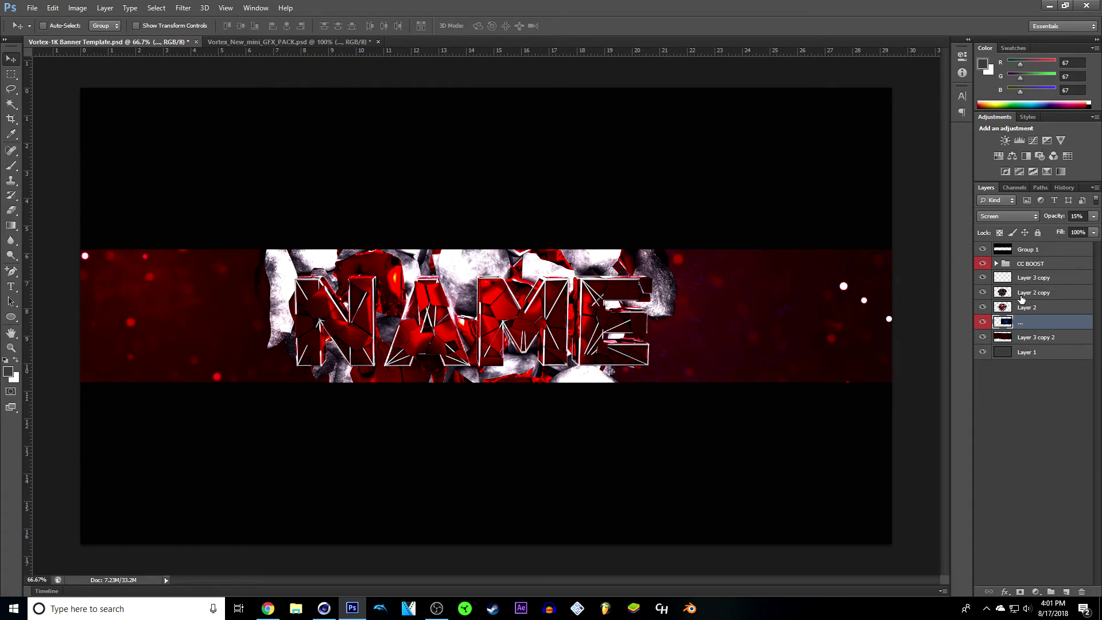
# - Shift the backdrop layer's hue by +153 to red and place a duplicate of it over the banner's left side
pyautogui.hotkey('ctrl', 'u')
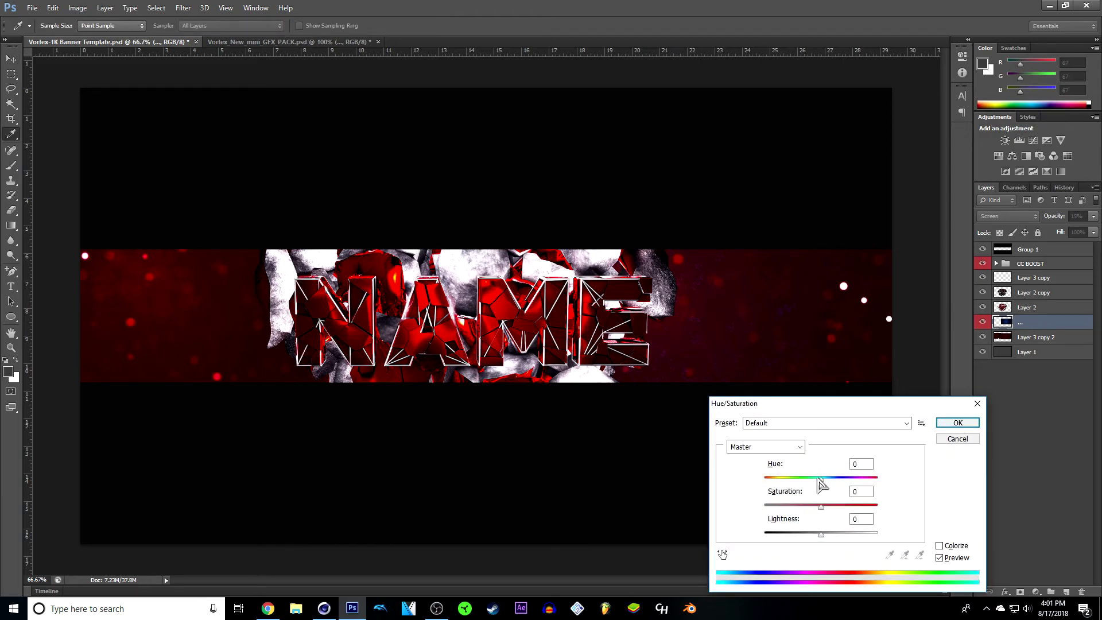
pyautogui.moveTo(821, 479); pyautogui.dragTo(872, 480)
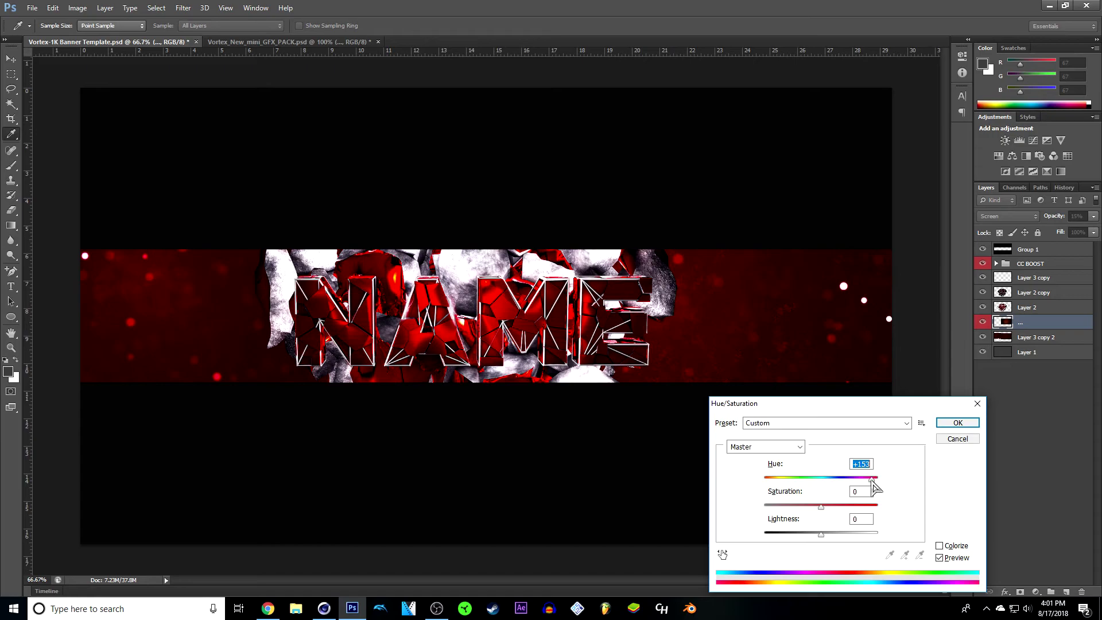
pyautogui.click(957, 422)
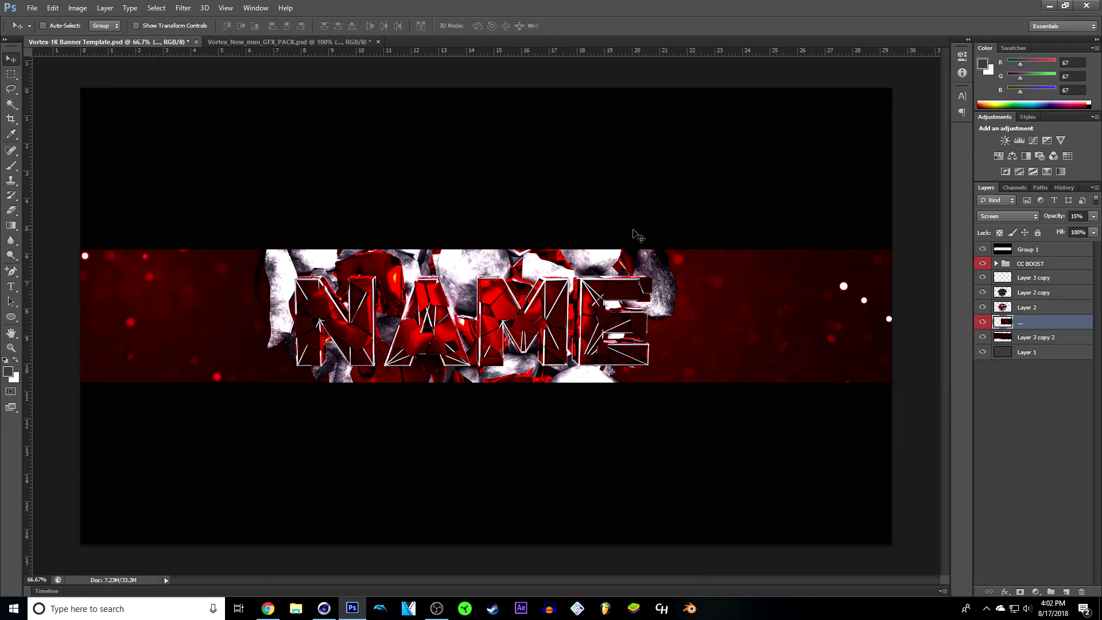
pyautogui.hotkey('ctrl', 'j')
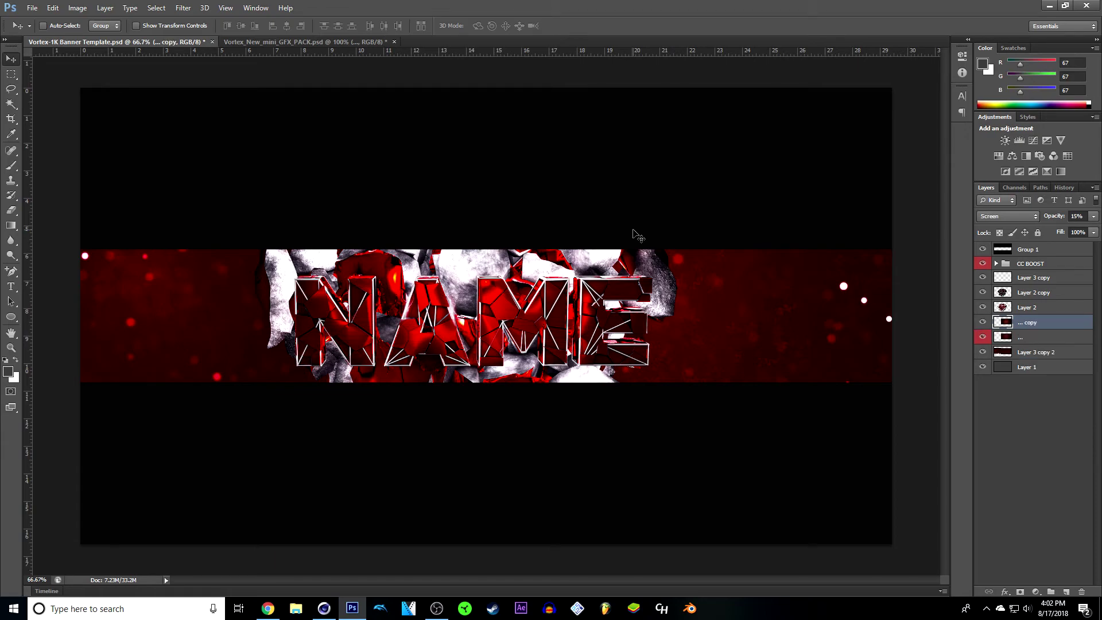
pyautogui.moveTo(803, 318); pyautogui.dragTo(282, 325)
# - Select Layer 2 copy and Layer 2 together and nudge the NAME artwork right until it is centred in the banner
pyautogui.click(1056, 294)
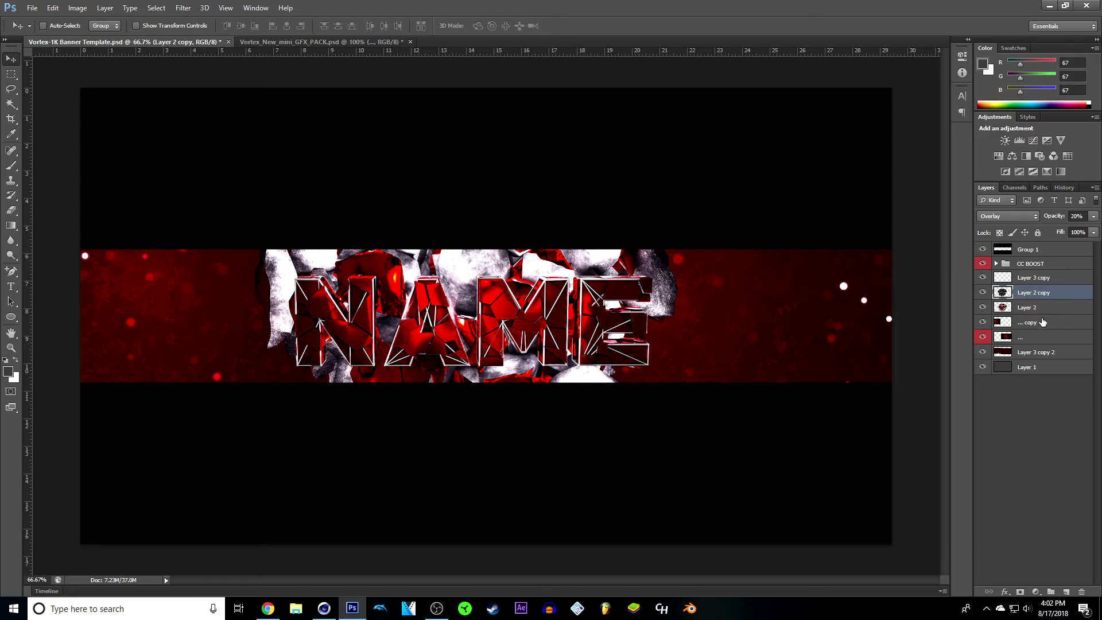
pyautogui.keyDown('shift'); pyautogui.click(1028, 308); pyautogui.keyUp('shift')
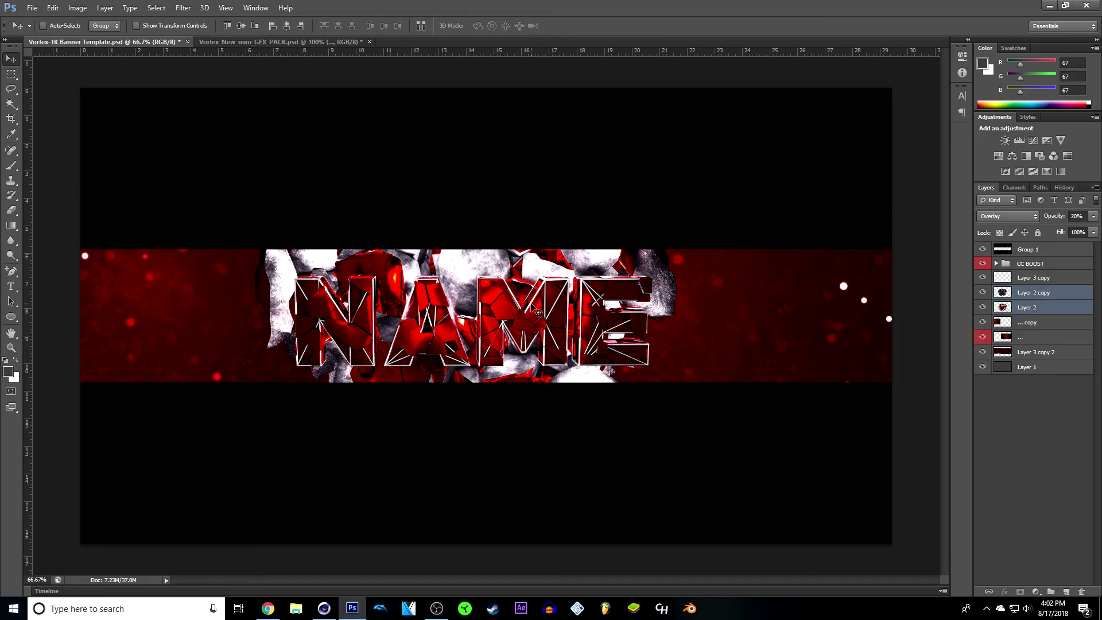
pyautogui.press('Right')
pyautogui.press('Right')
pyautogui.press('Right')
pyautogui.press('Right')
pyautogui.press('Right')
pyautogui.press('Right')
pyautogui.press('Right')
pyautogui.press('Right')
pyautogui.press('Right')
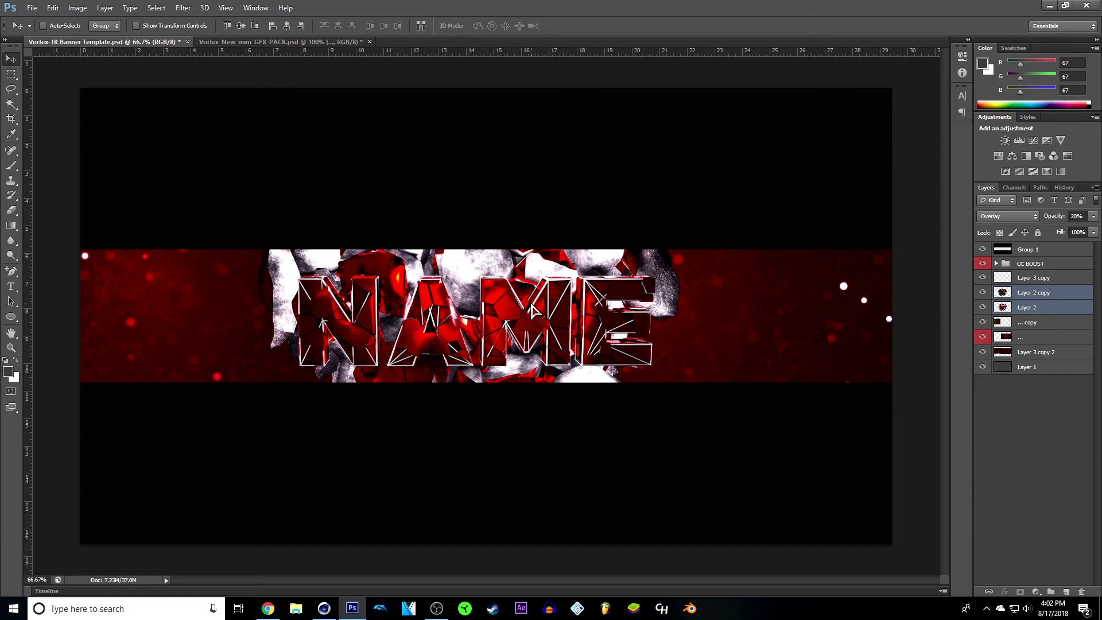
pyautogui.press('Right')
pyautogui.press('Right')
pyautogui.press('Right')
pyautogui.press('Right')
pyautogui.press('Right')
pyautogui.press('Right')
pyautogui.press('Right')
pyautogui.press('Right')
pyautogui.press('Right')
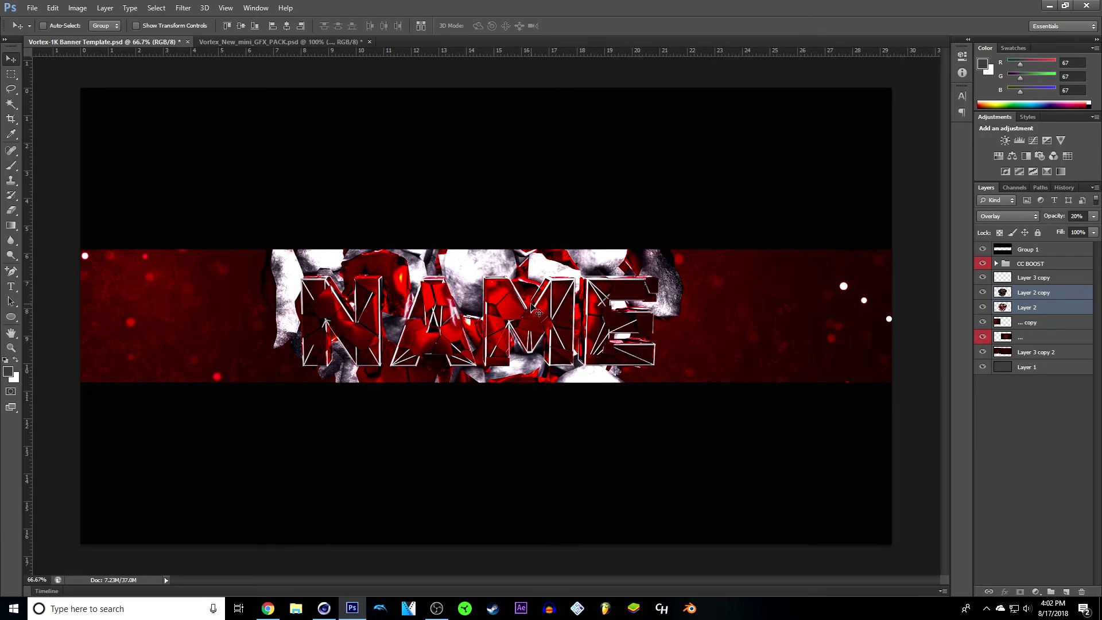
pyautogui.press('Right')
pyautogui.press('Right')
pyautogui.press('Right')
pyautogui.press('Right')
pyautogui.press('Right')
pyautogui.press('Right')
pyautogui.press('Right')
pyautogui.press('Right')
pyautogui.press('Right')
pyautogui.press('Right')
pyautogui.press('Right')
pyautogui.press('Right')
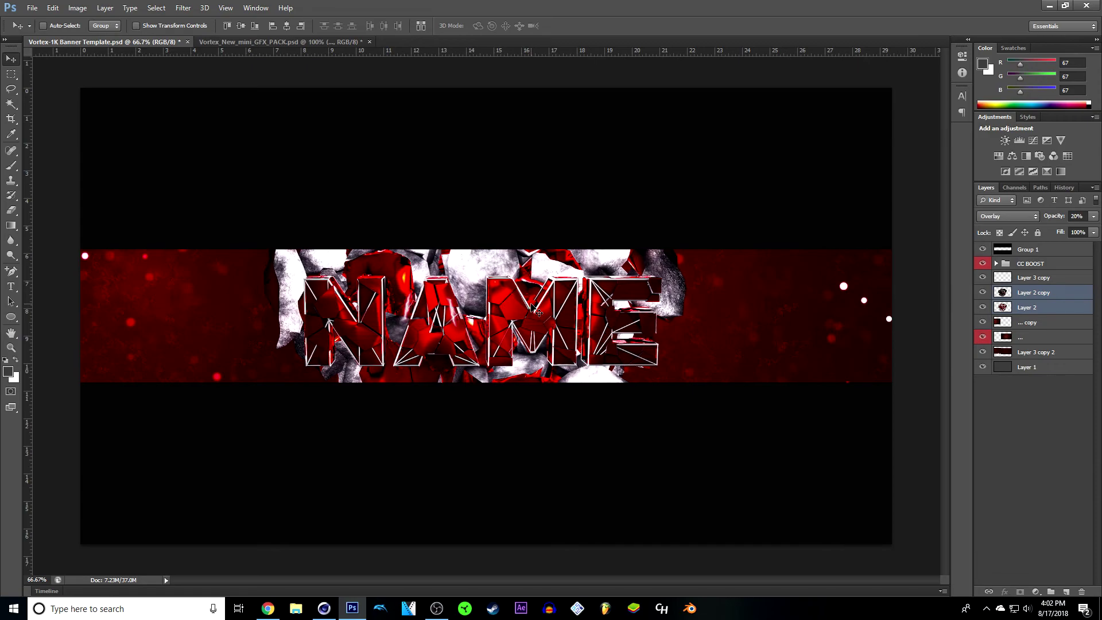
pyautogui.press('Right')
pyautogui.press('Right')
pyautogui.press('Right')
pyautogui.press('Right')
pyautogui.press('Right')
pyautogui.press('Right')
pyautogui.press('Right')
pyautogui.press('Right')
pyautogui.press('Right')
pyautogui.press('Right')
pyautogui.press('Right')
pyautogui.press('Right')
pyautogui.press('Right')
pyautogui.press('Left')
pyautogui.press('Left')
pyautogui.press('Left')
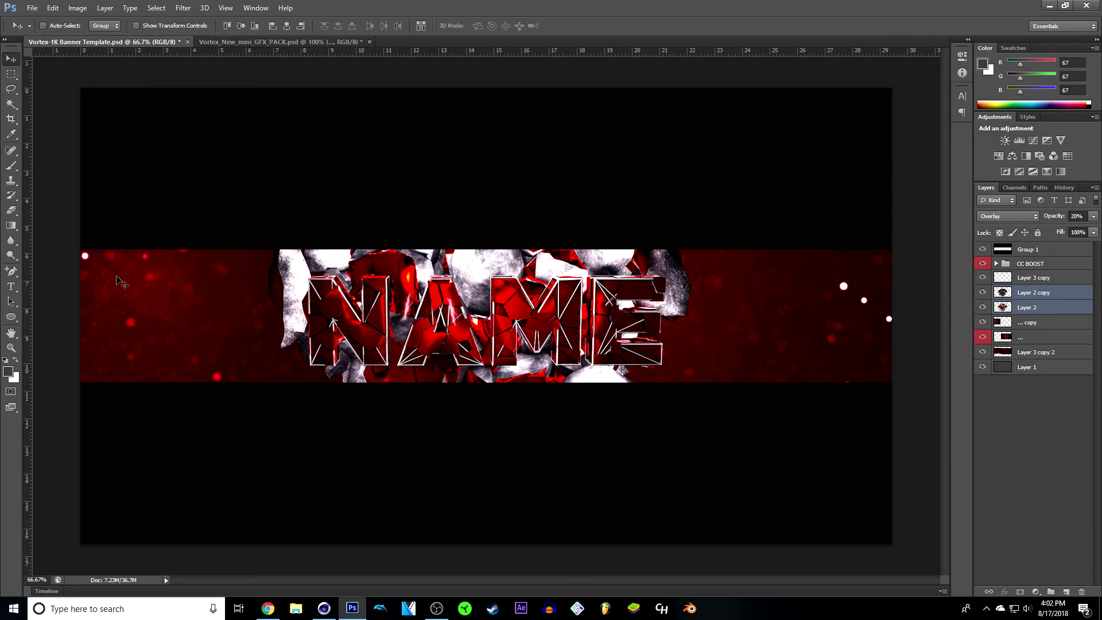
# - Save the banner as a PNG named NAME Banner in the Pictures folder with Smallest / Slow compression and no interlacing
pyautogui.click(32, 8)
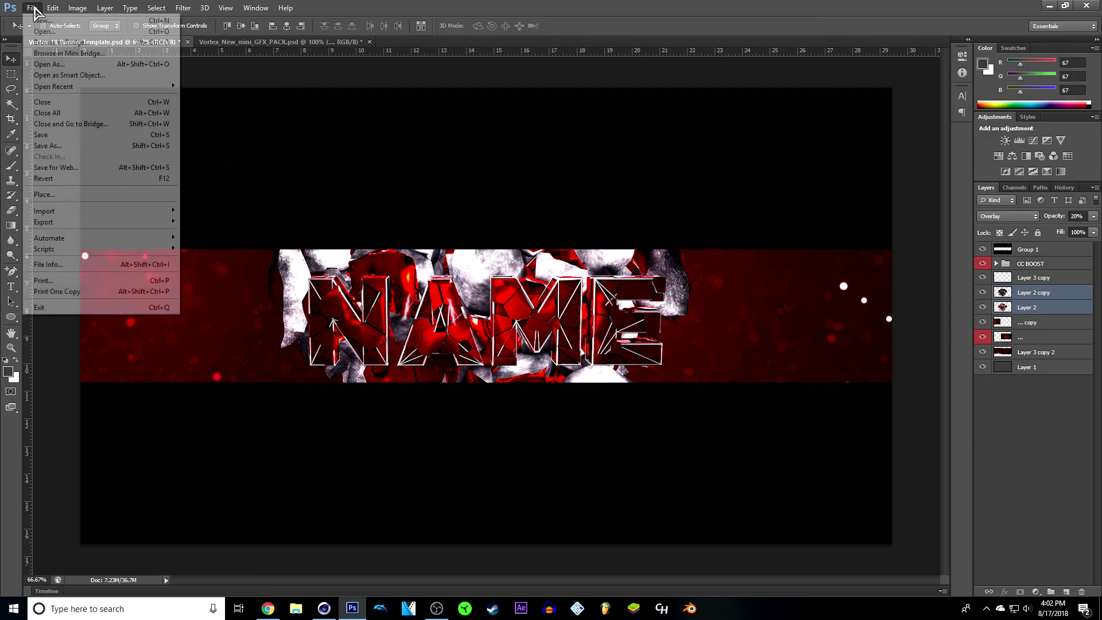
pyautogui.click(49, 146)
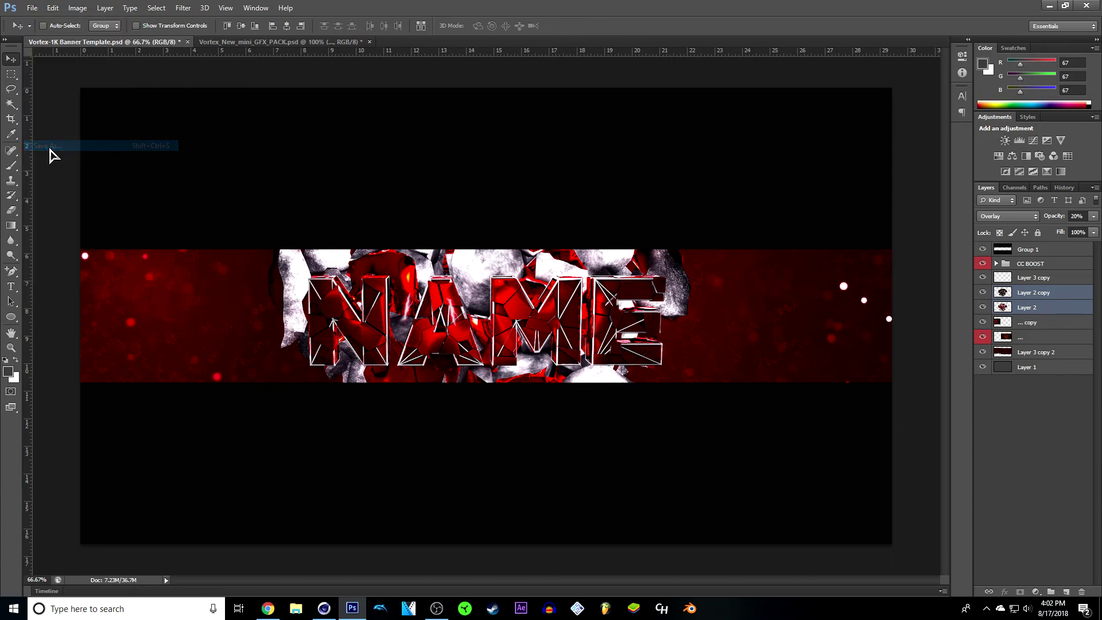
pyautogui.click(884, 339)
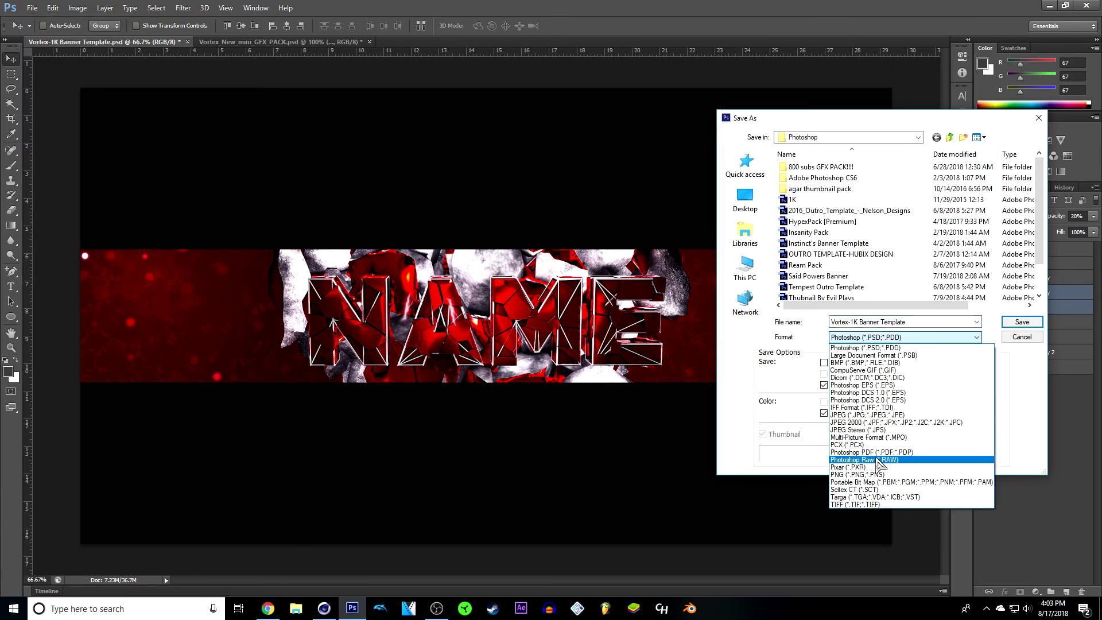
pyautogui.click(861, 475)
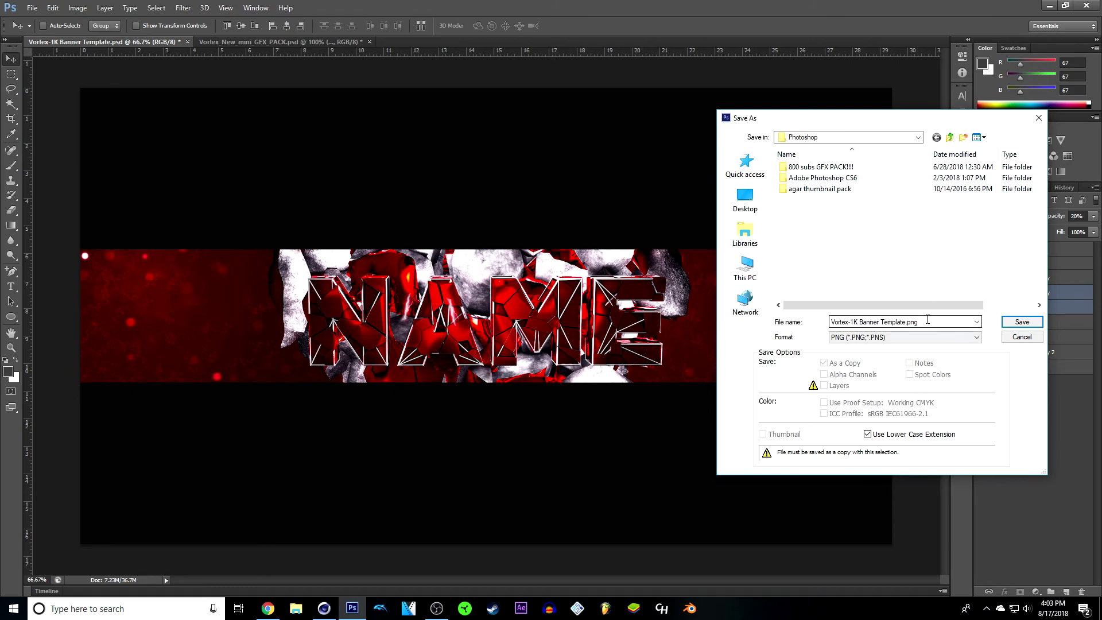
pyautogui.press('BackSpace')
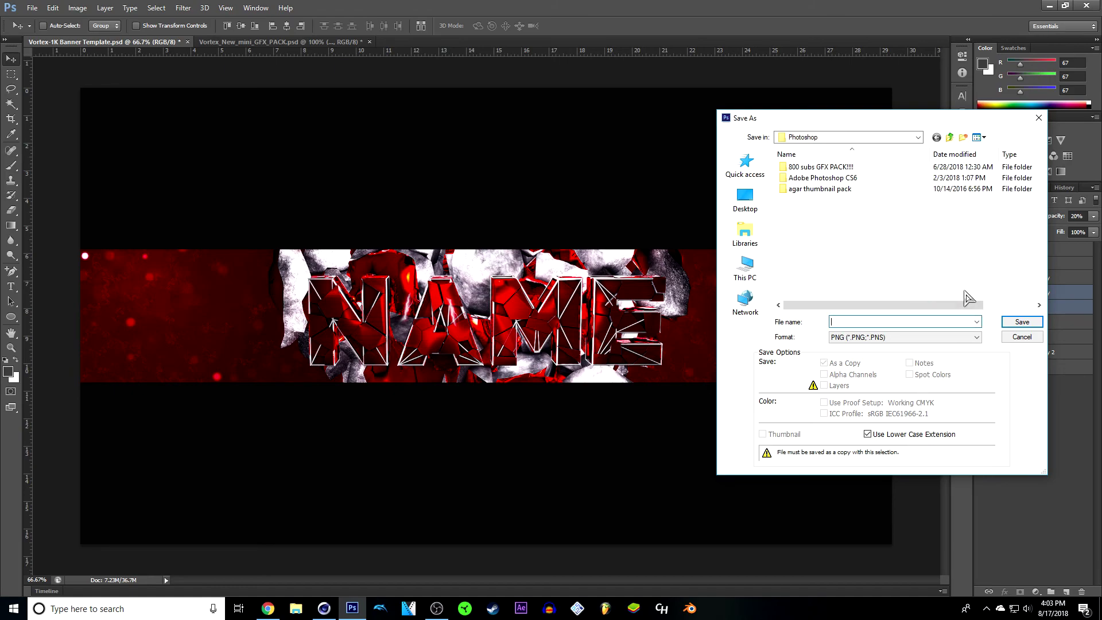
pyautogui.write('NAME Banner')
pyautogui.click(819, 139)
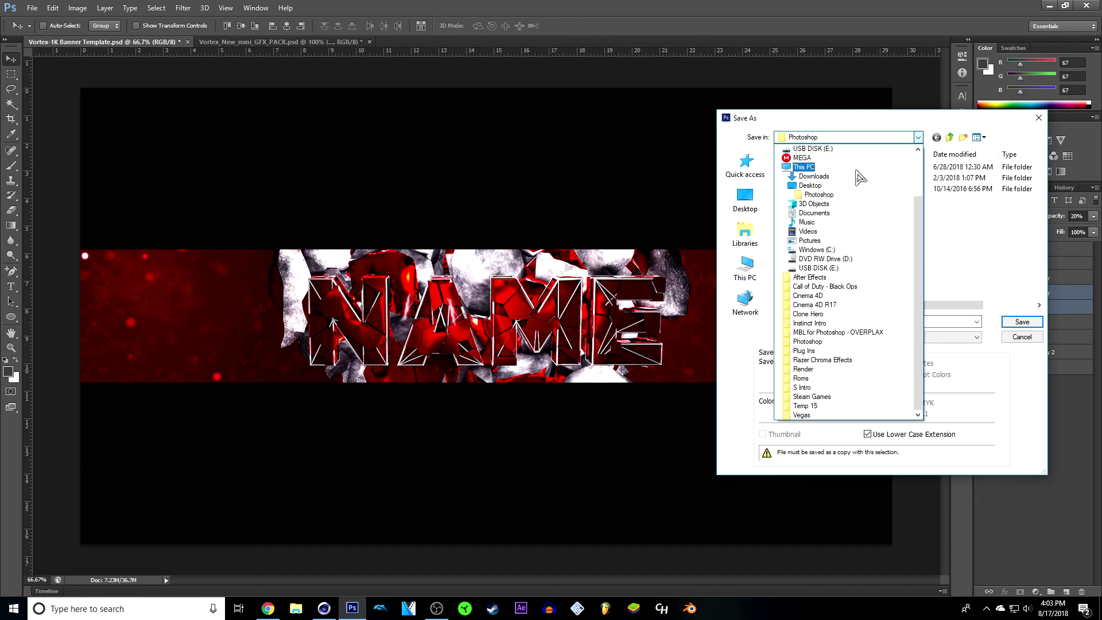
pyautogui.click(827, 241)
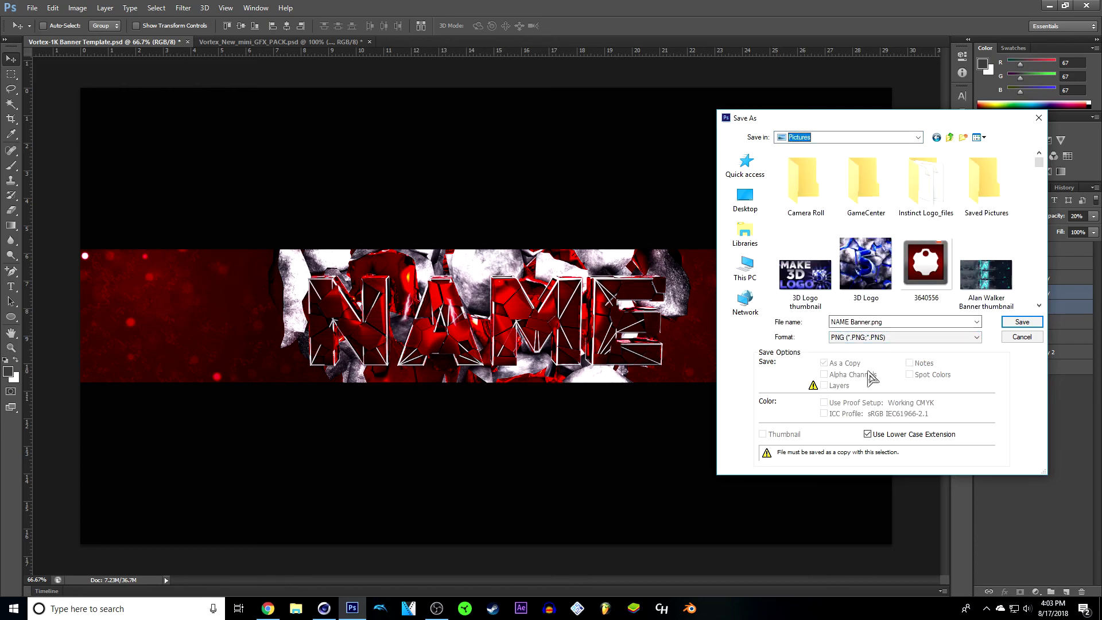
pyautogui.click(1022, 323)
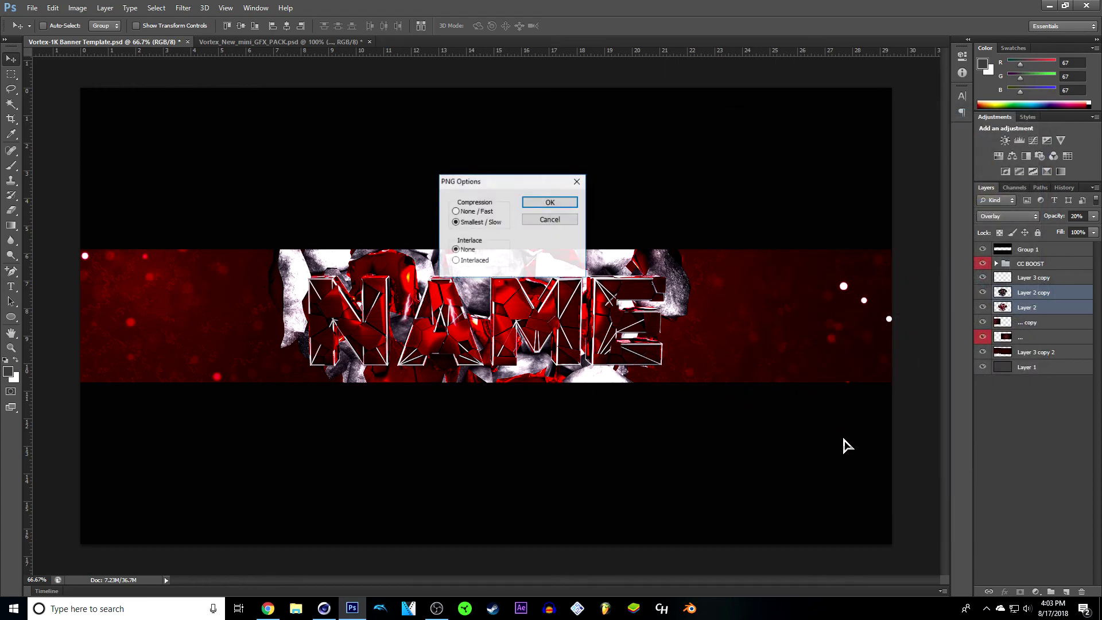
pyautogui.click(566, 204)
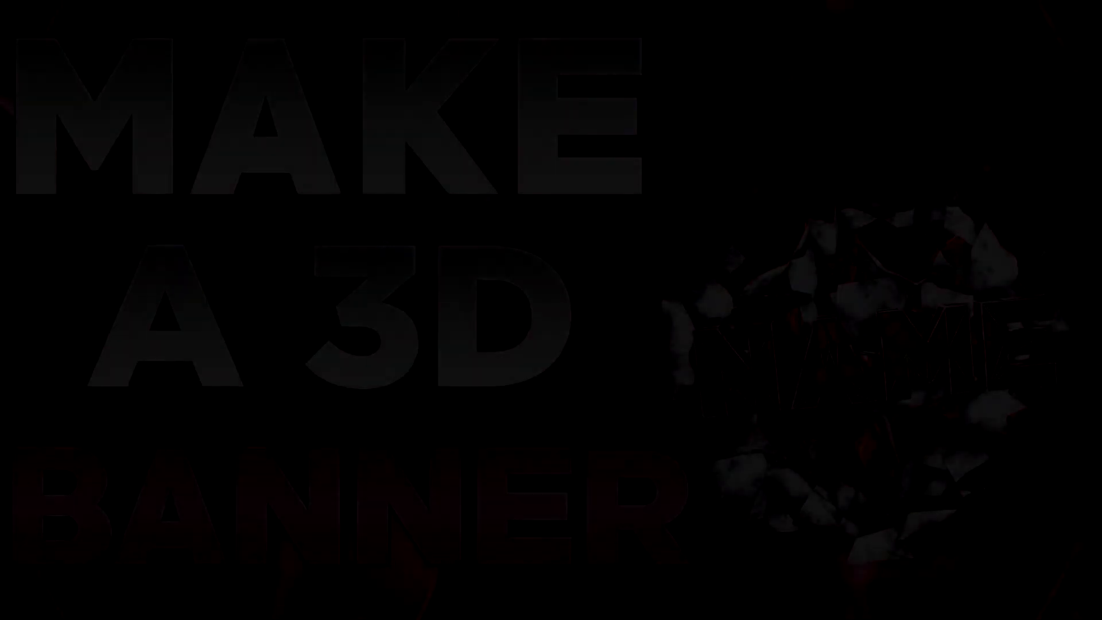